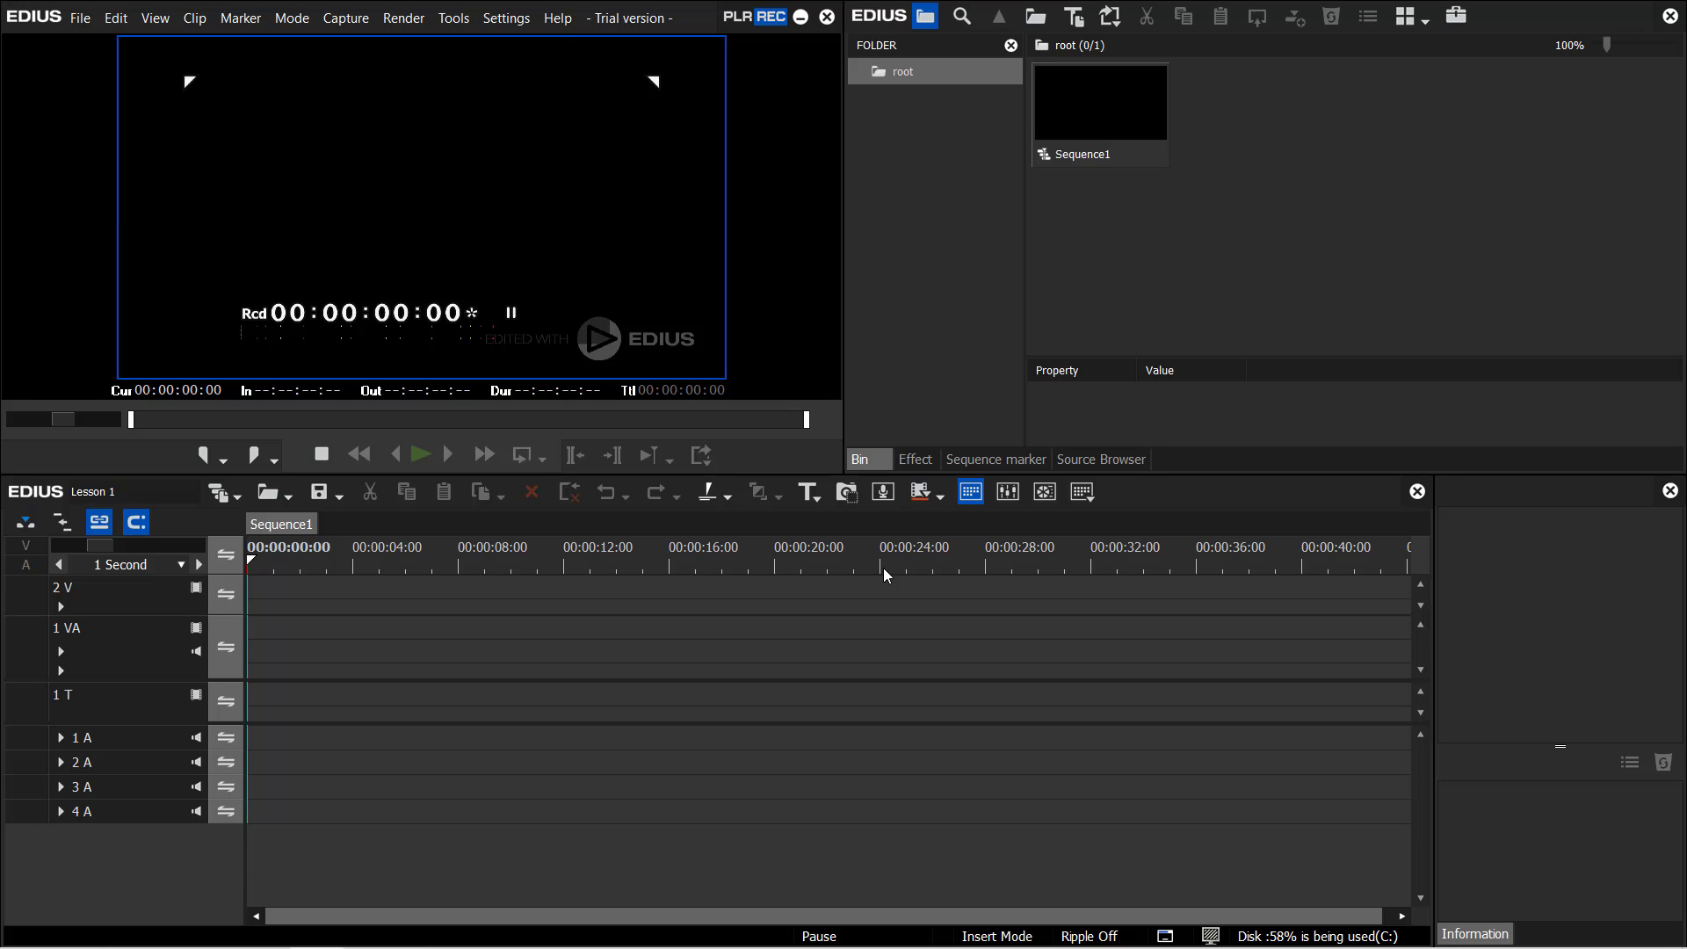
Look over the preview window, the Bin, Effect, Sequence marker and Source Browser palettes, the timeline and the Information palette.
mouse_move(708, 14)
left_mouse_down()
mouse_move(720, 117)
mouse_move(709, 93)
mouse_move(613, 92)
mouse_move(726, 108)
mouse_move(712, 15)
left_mouse_up()
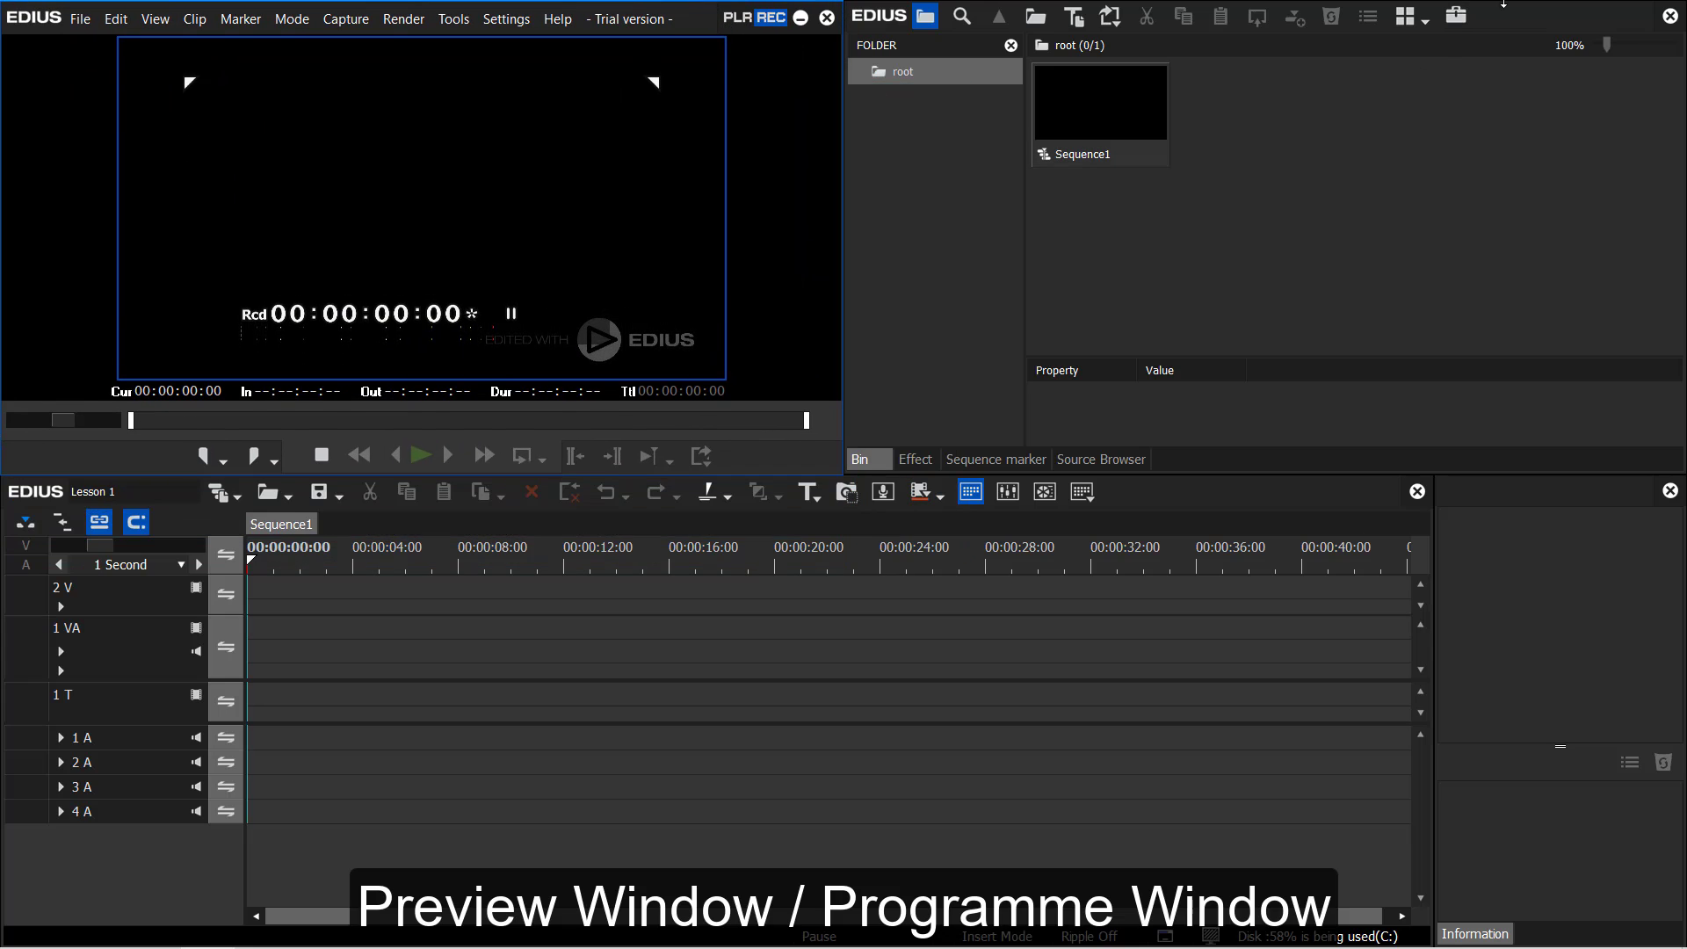
mouse_move(1552, 13)
left_mouse_down()
mouse_move(1494, 76)
mouse_move(1507, 35)
mouse_move(1472, 50)
mouse_move(1564, 10)
mouse_move(1548, 13)
left_mouse_up()
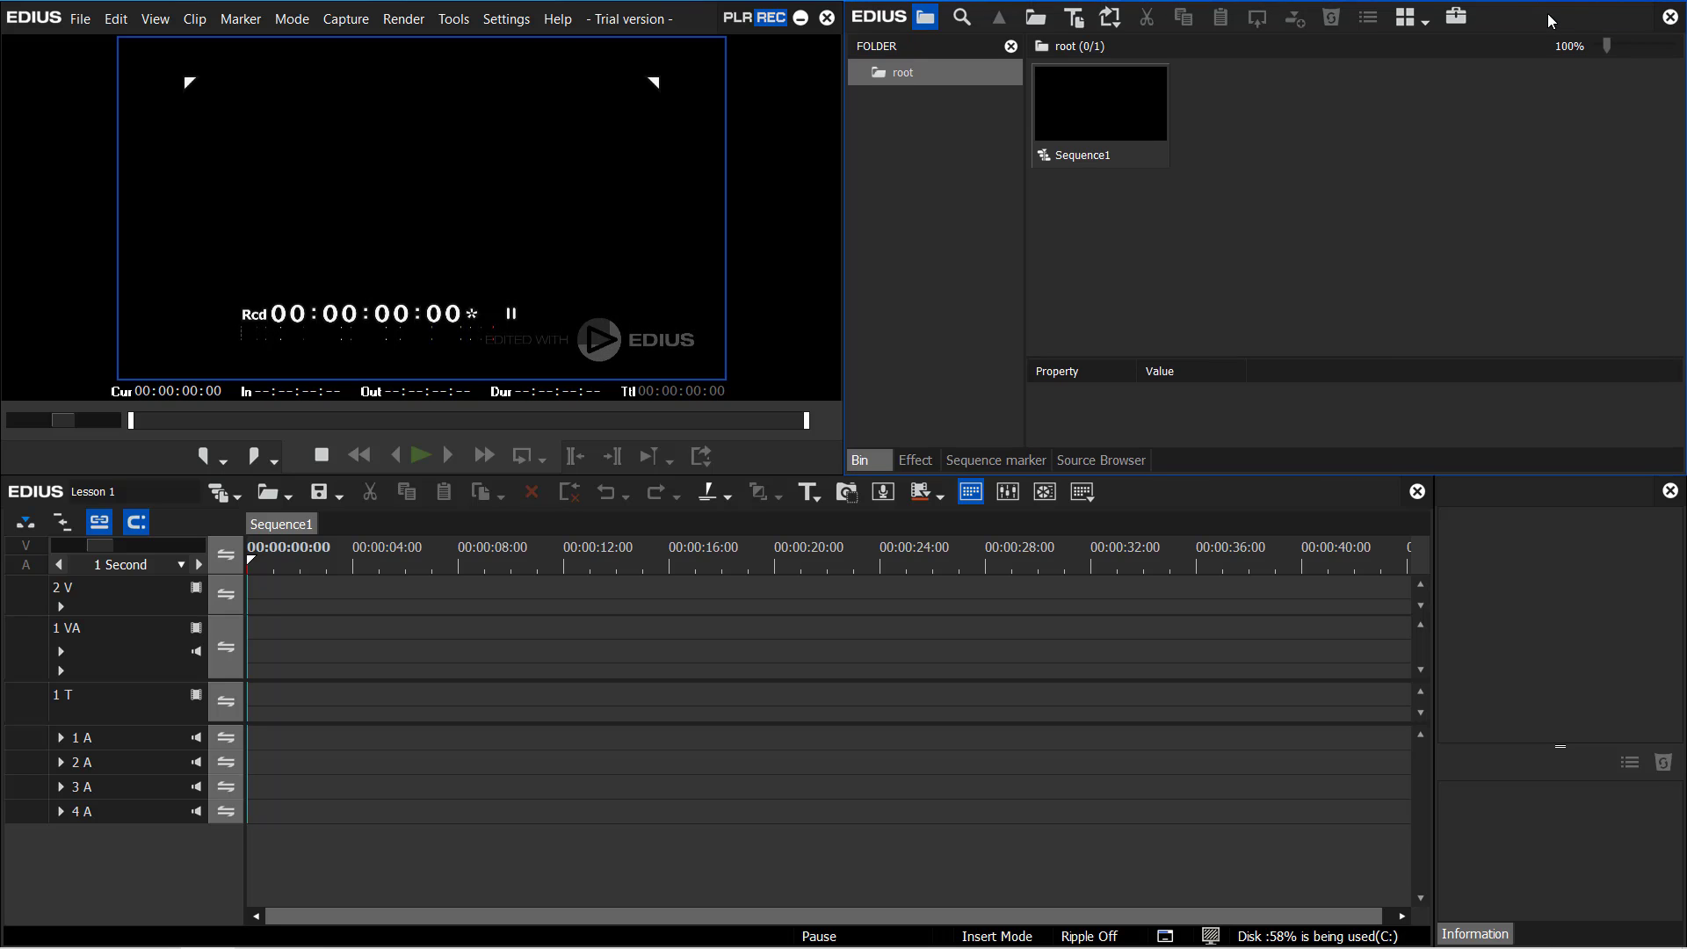
left_click_drag(1549, 13, 1548, 12)
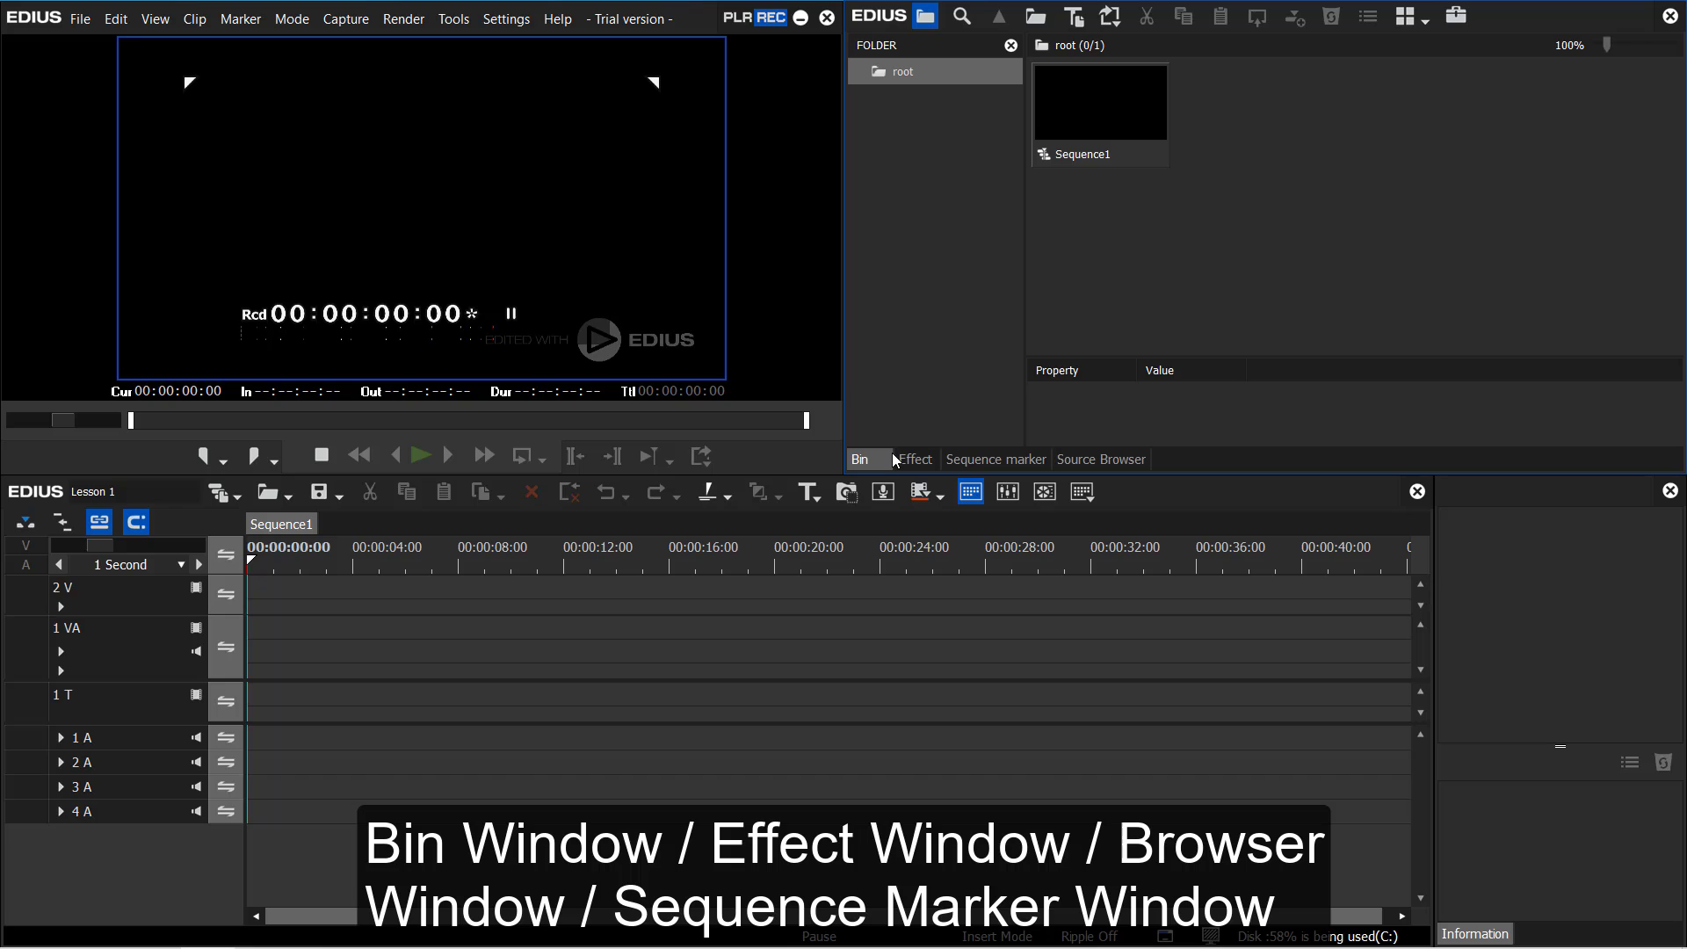
left_click(932, 458)
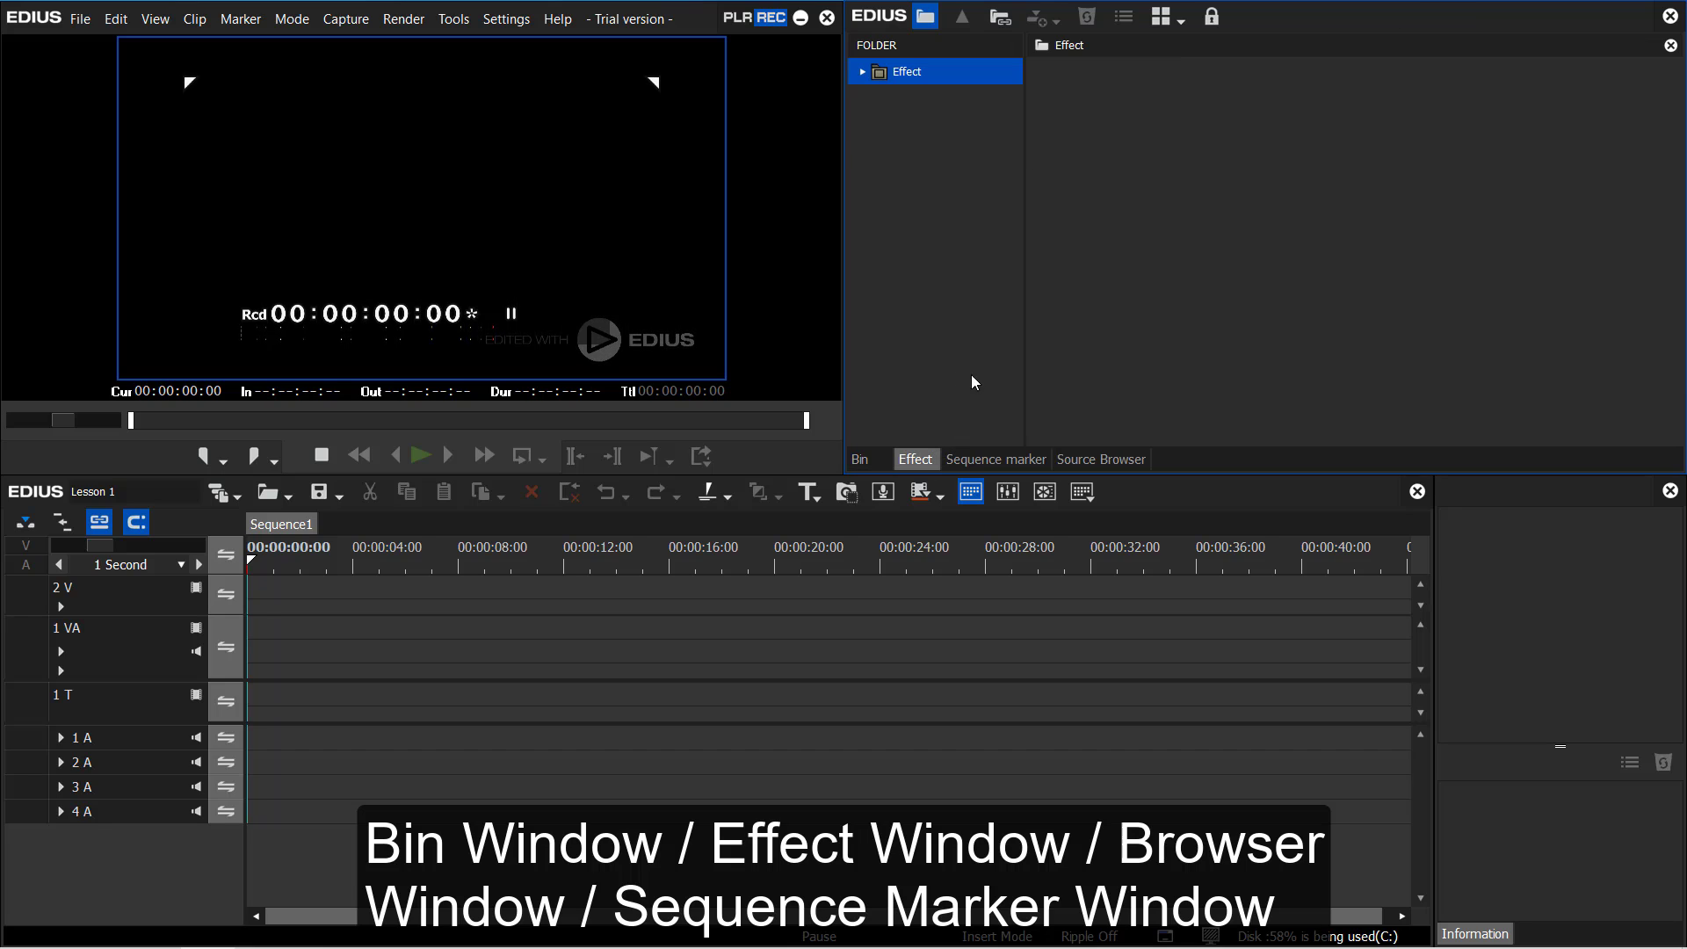
left_click(1002, 463)
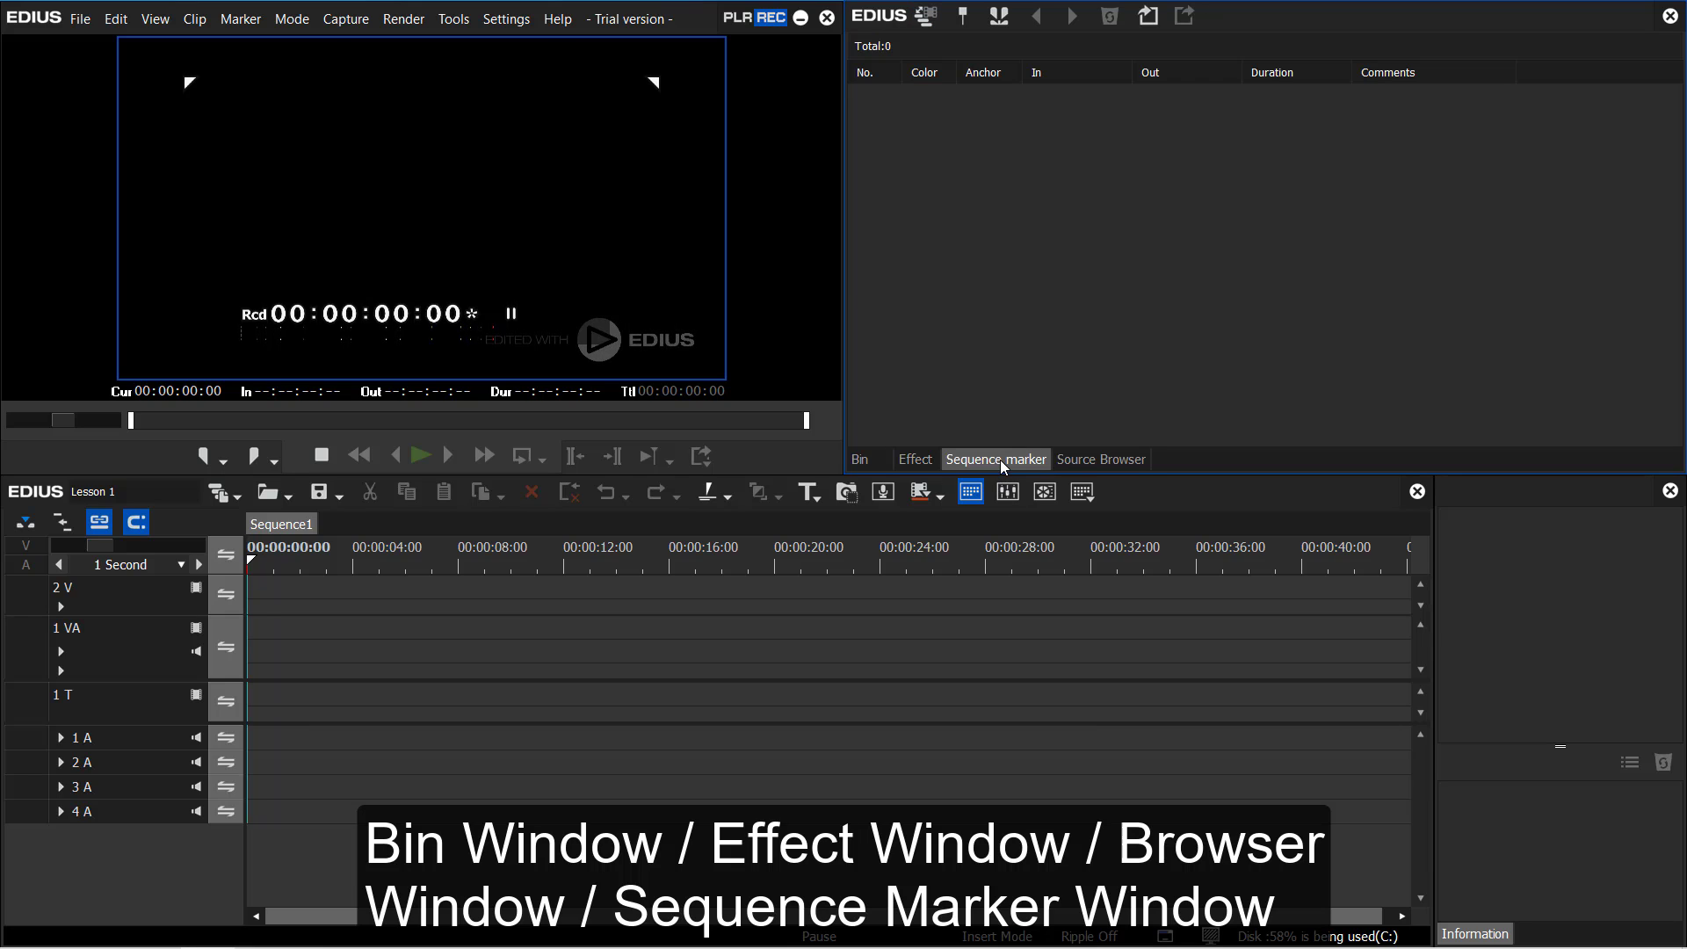
left_click(1126, 460)
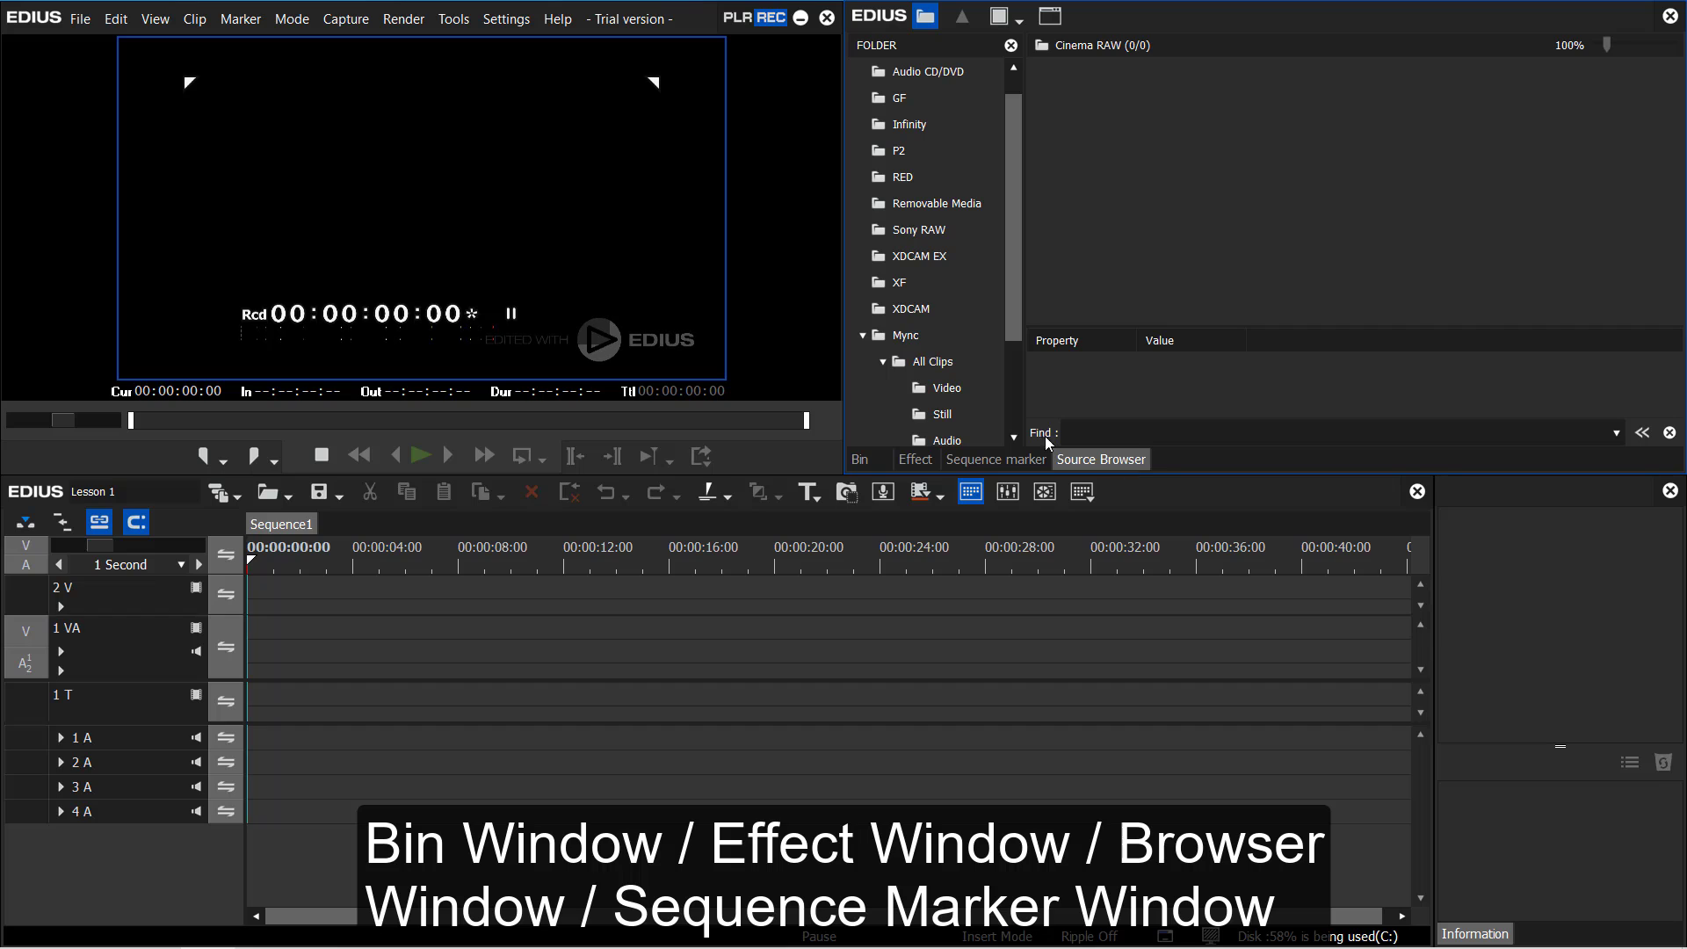
left_click(863, 335)
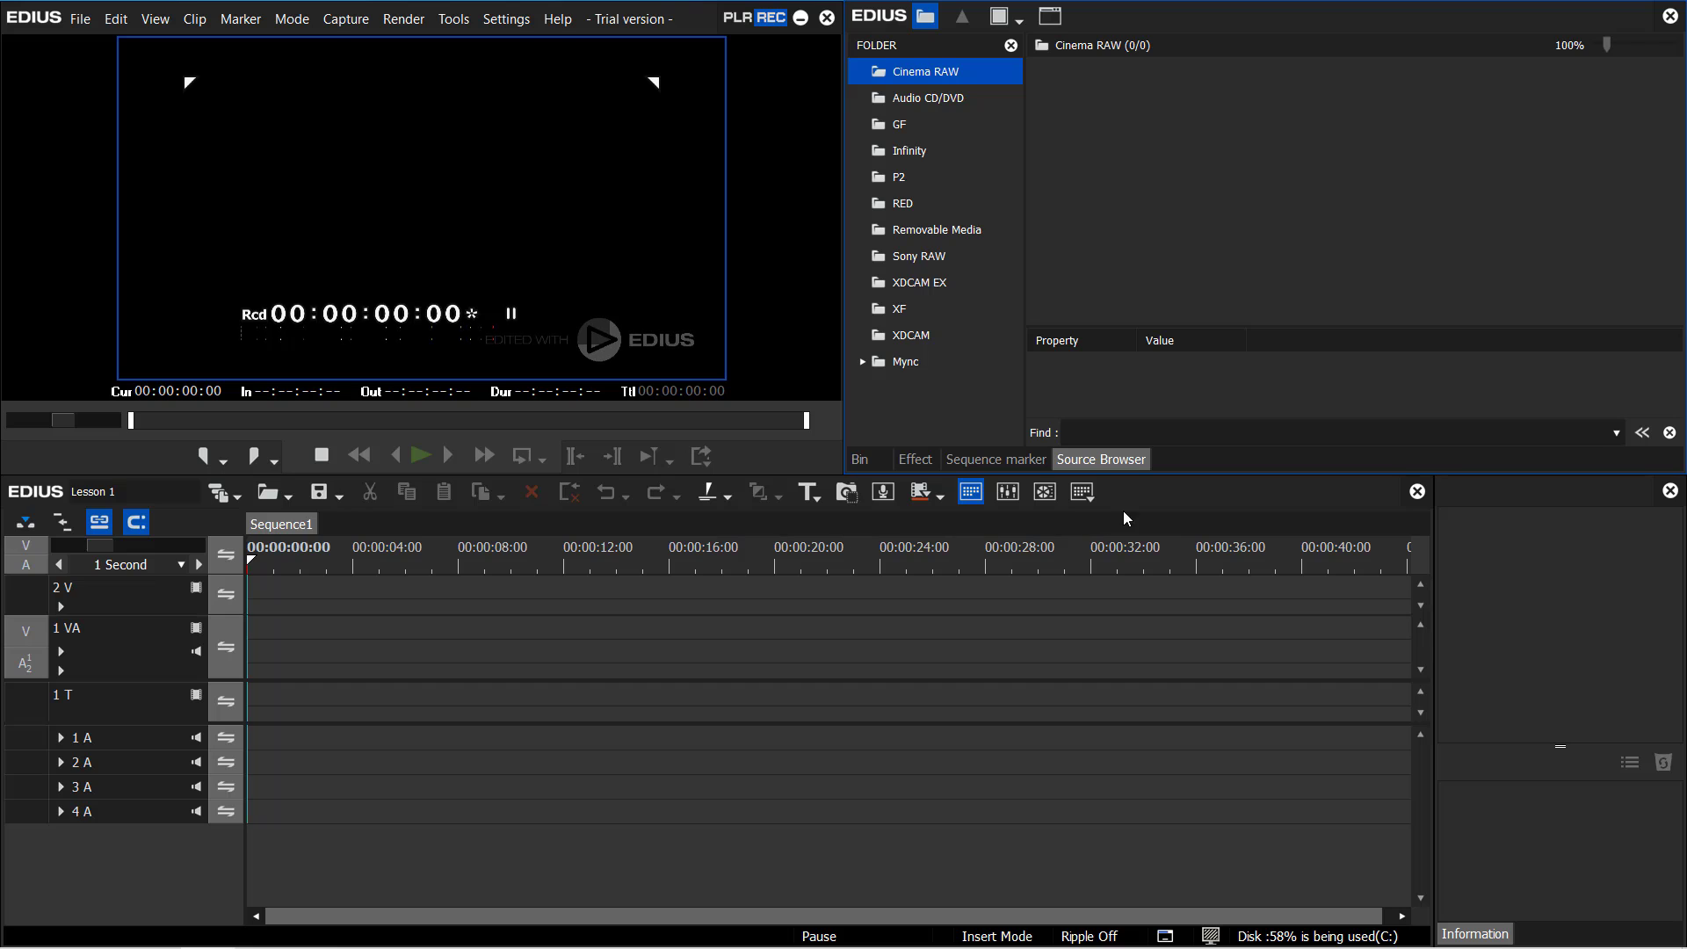
mouse_move(1141, 503)
left_mouse_down()
mouse_move(1105, 560)
mouse_move(1178, 546)
mouse_move(1160, 492)
mouse_move(1204, 503)
mouse_move(1168, 499)
left_mouse_up()
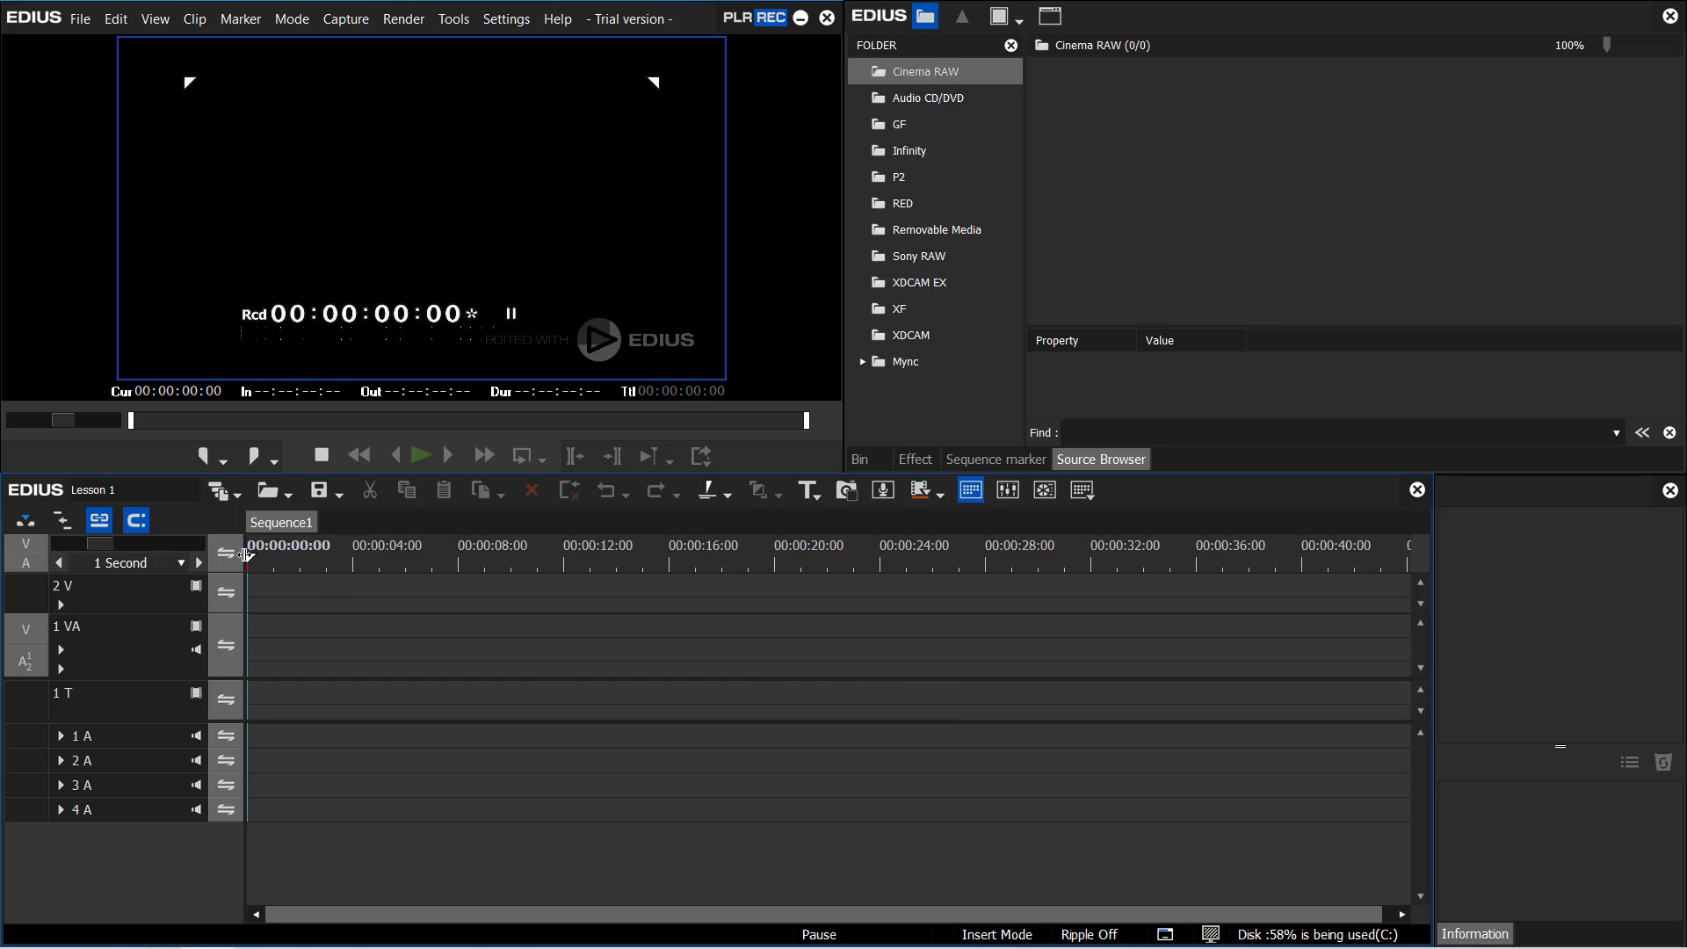
left_click_drag(255, 557, 228, 590)
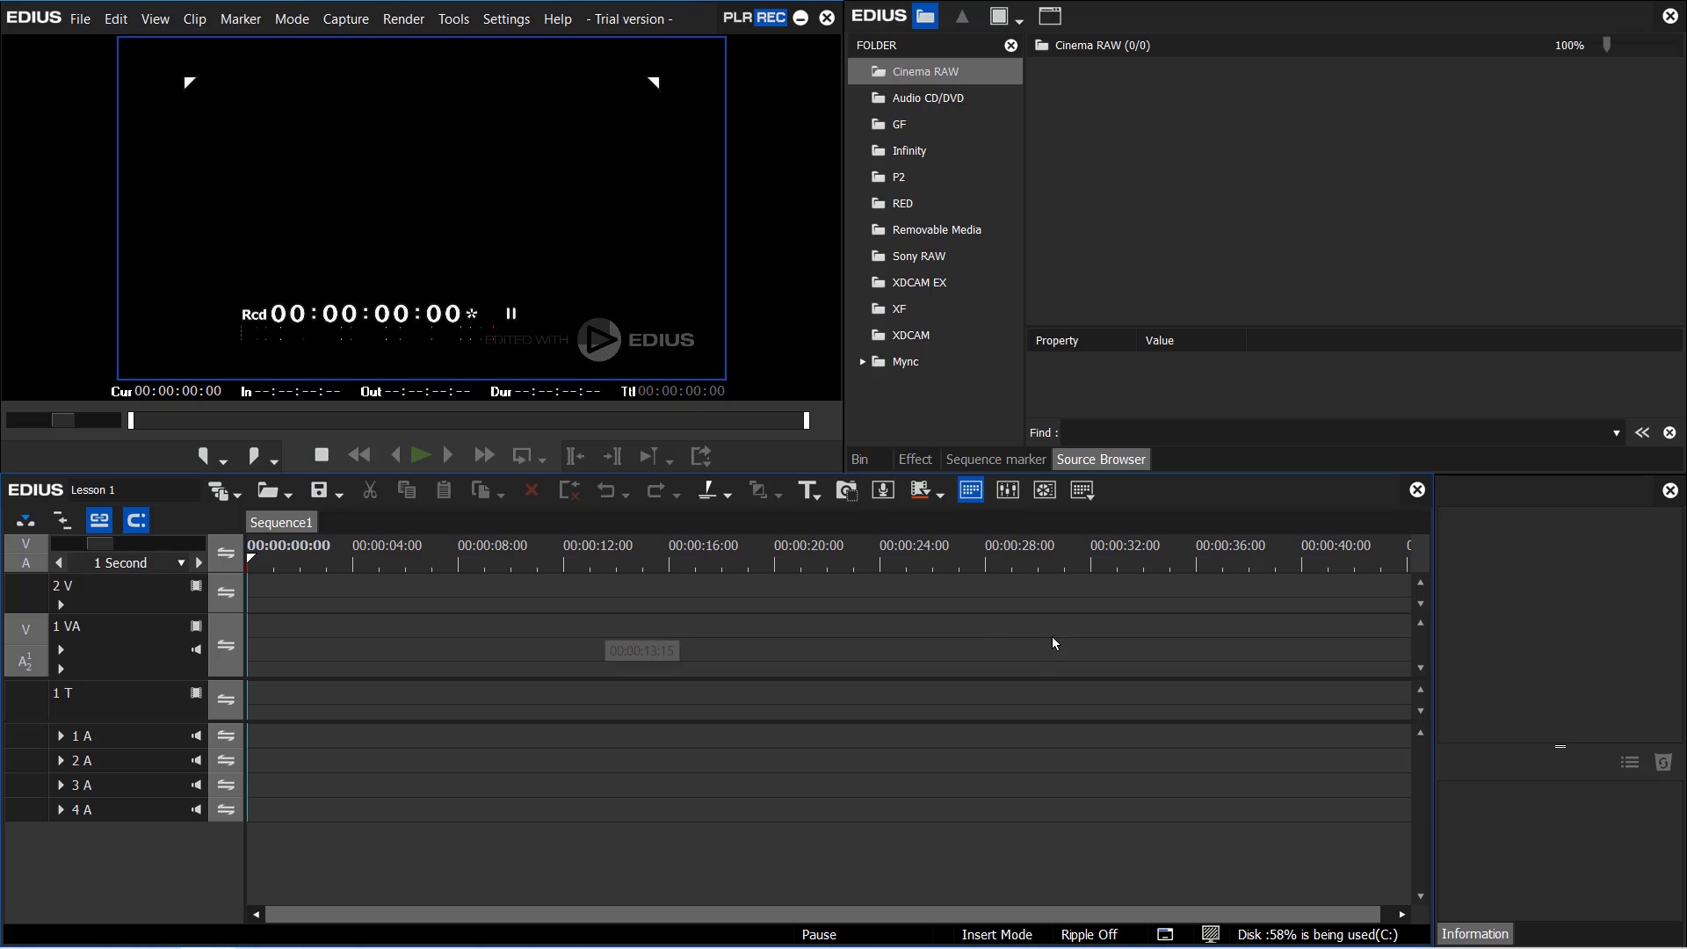
mouse_move(1573, 492)
left_mouse_down()
mouse_move(1240, 501)
mouse_move(1289, 360)
mouse_move(1438, 374)
mouse_move(1284, 442)
mouse_move(1506, 464)
mouse_move(1568, 494)
left_mouse_up()
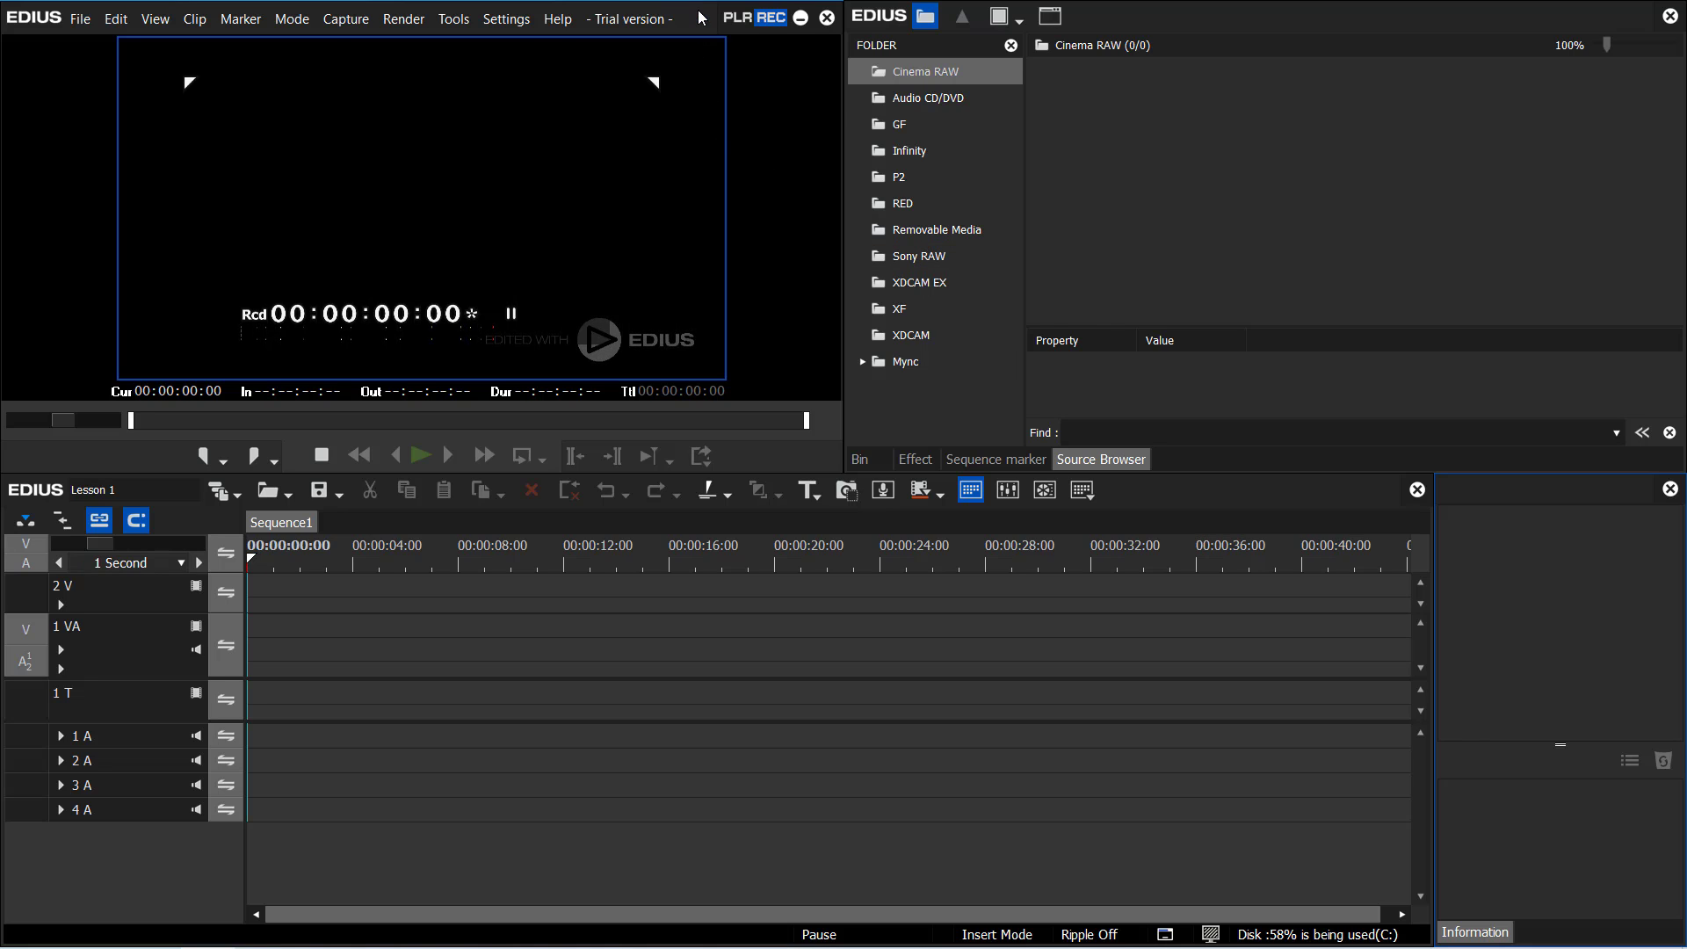
Place the palette window in the desktop's upper-left corner and set the preview window, narrowed from both sides, at the upper centre.
left_click_drag(701, 17, 1553, 164)
left_click_drag(1388, 23, 552, 18)
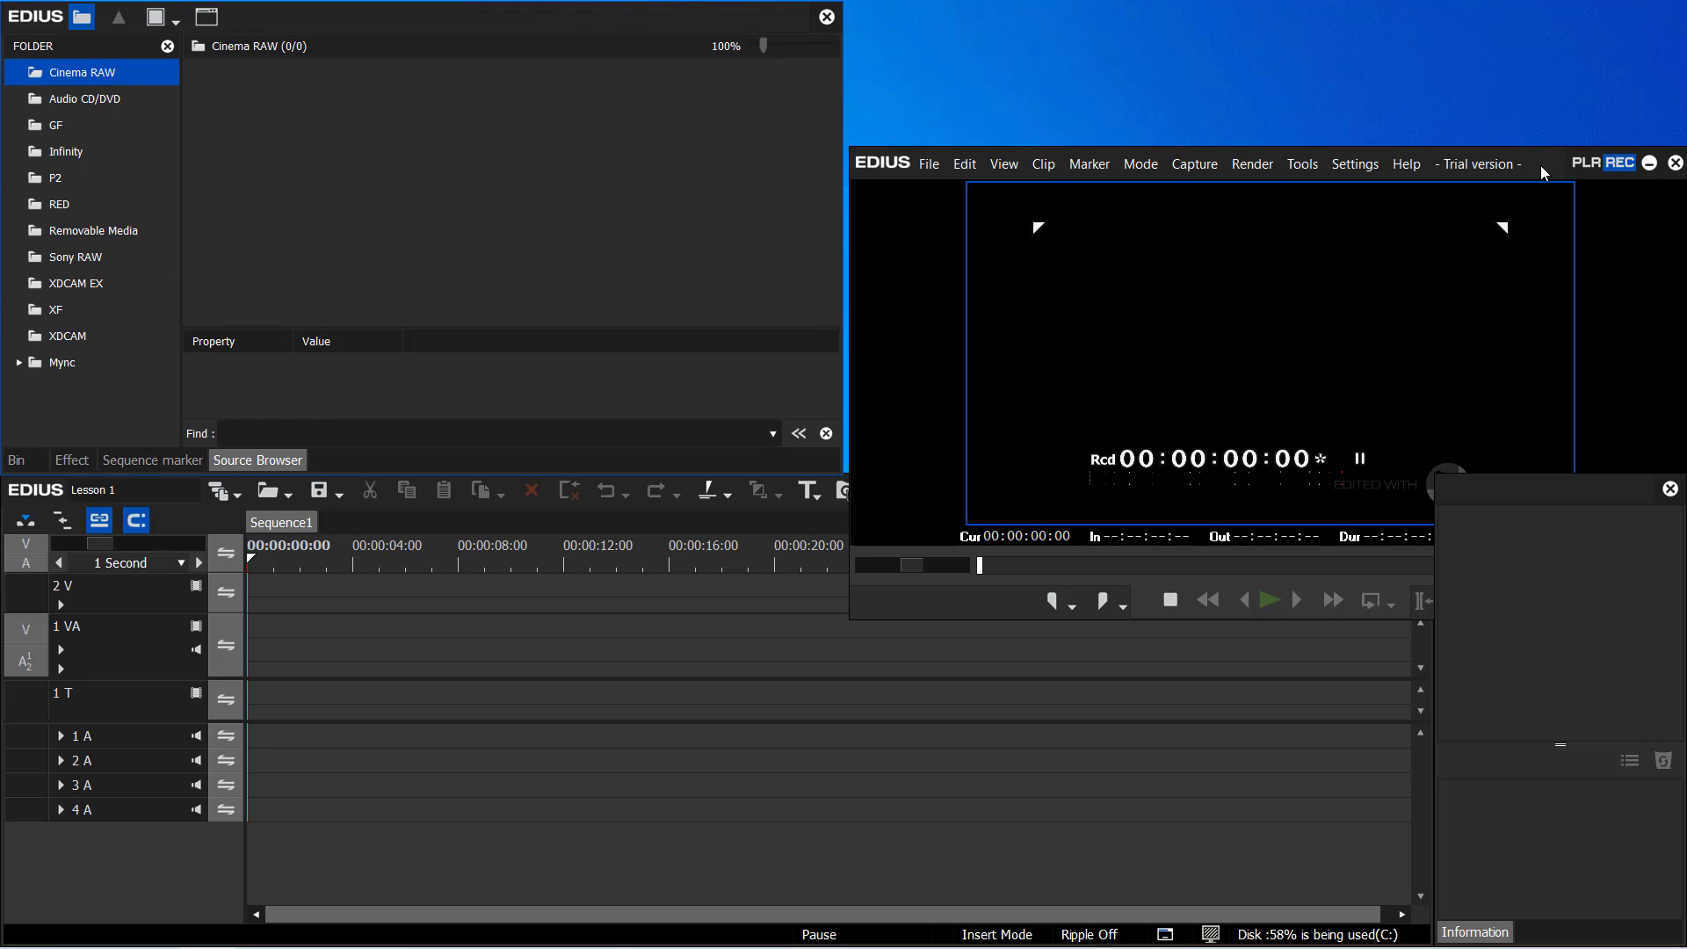
left_click_drag(1542, 165, 1104, 26)
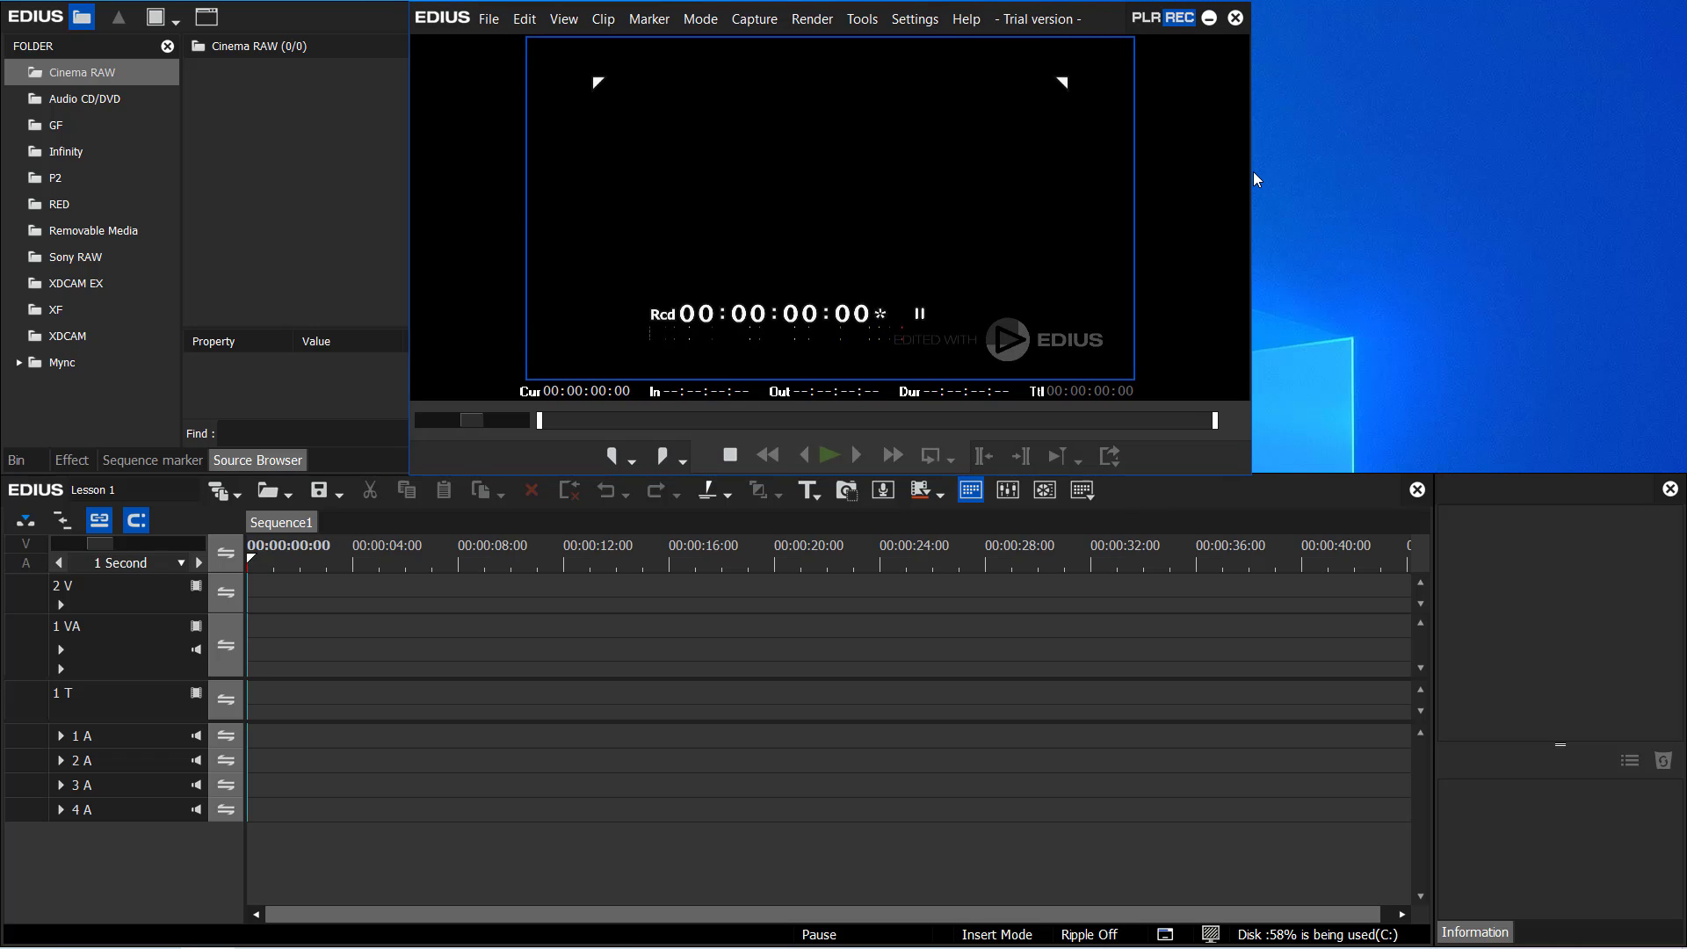
left_click_drag(1251, 166, 1074, 166)
left_click_drag(411, 218, 520, 203)
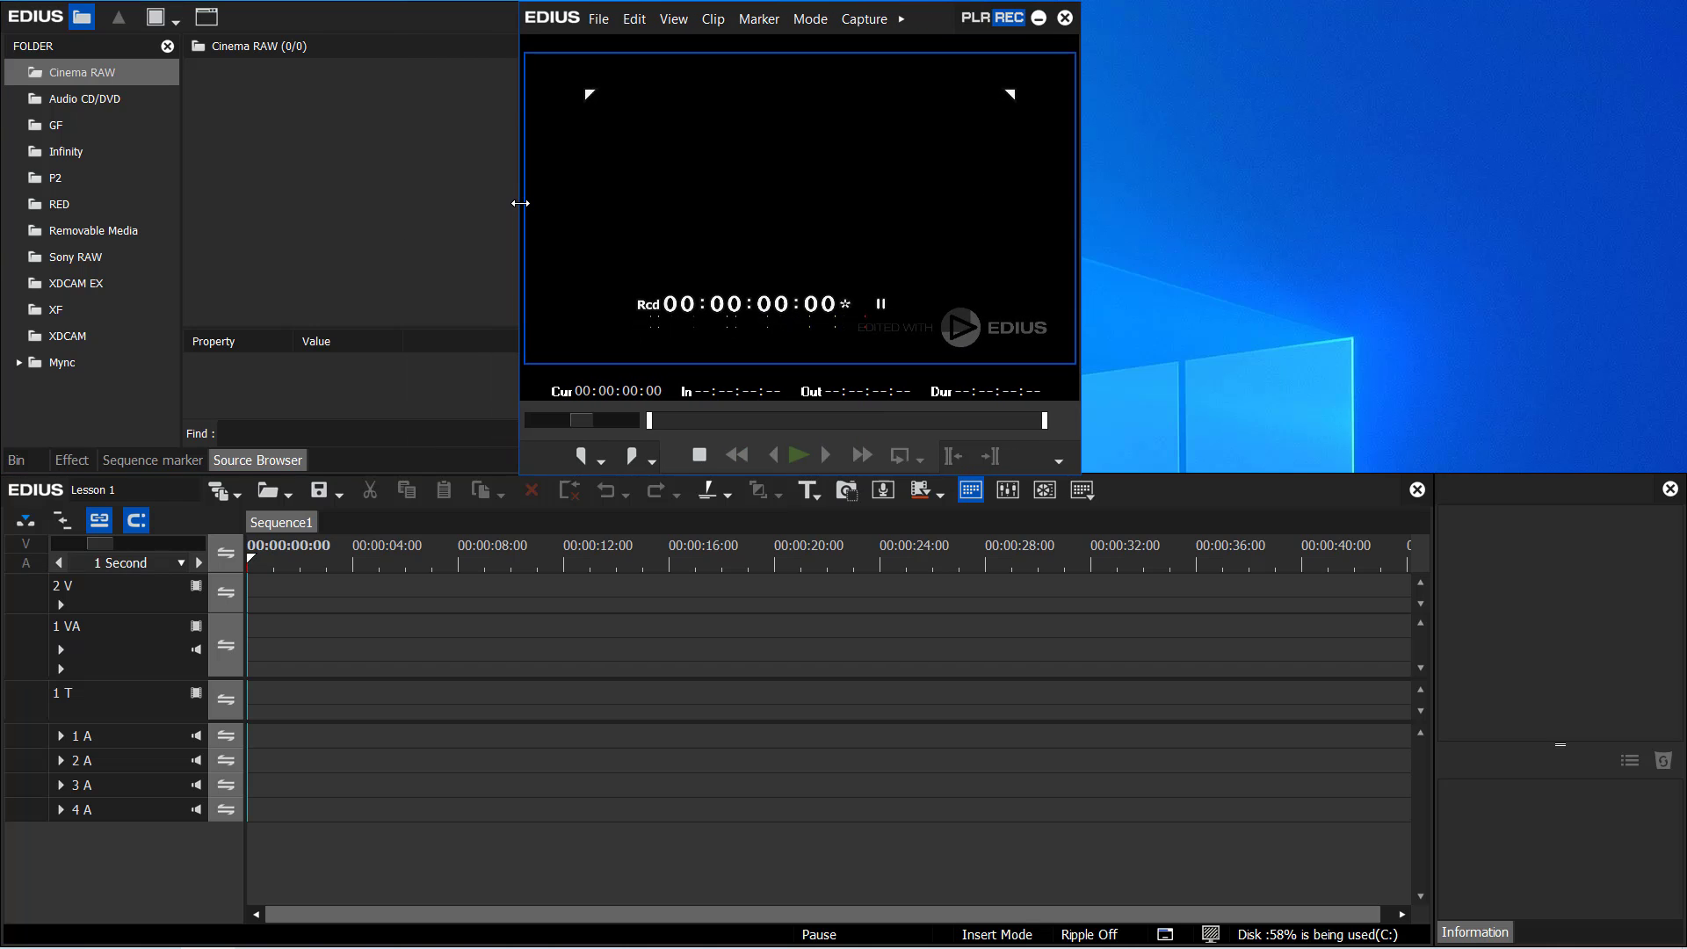
Close the grouped palette window from its Sequence marker view and reopen it showing the Bin.
left_click(134, 461)
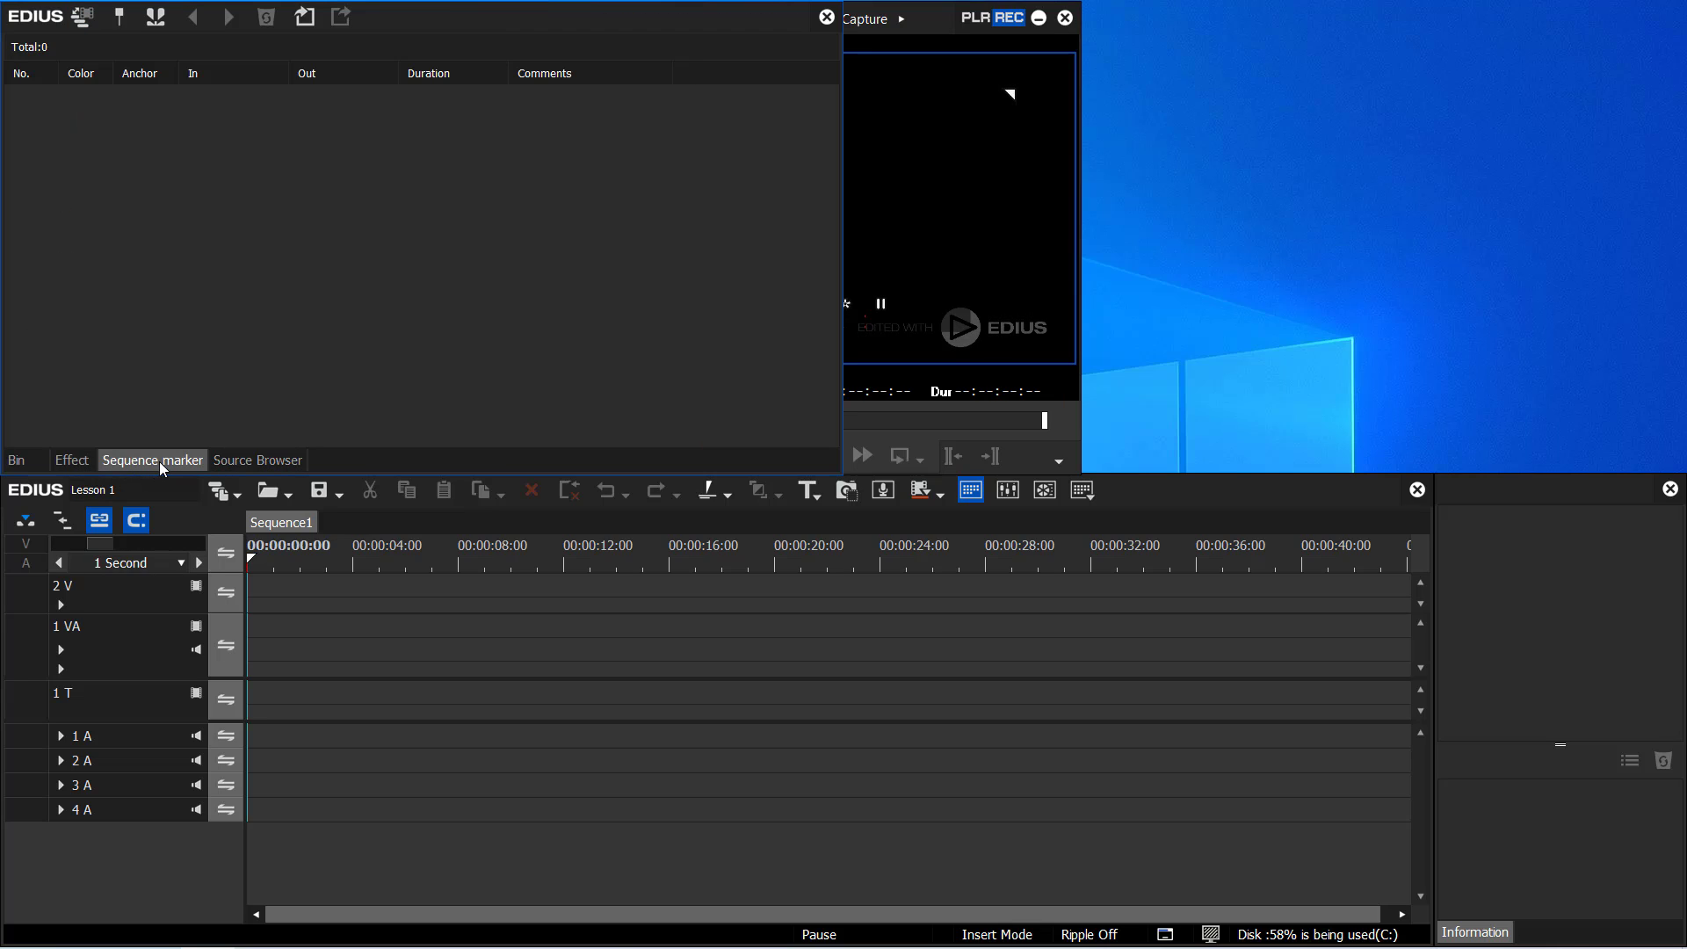
left_click(827, 17)
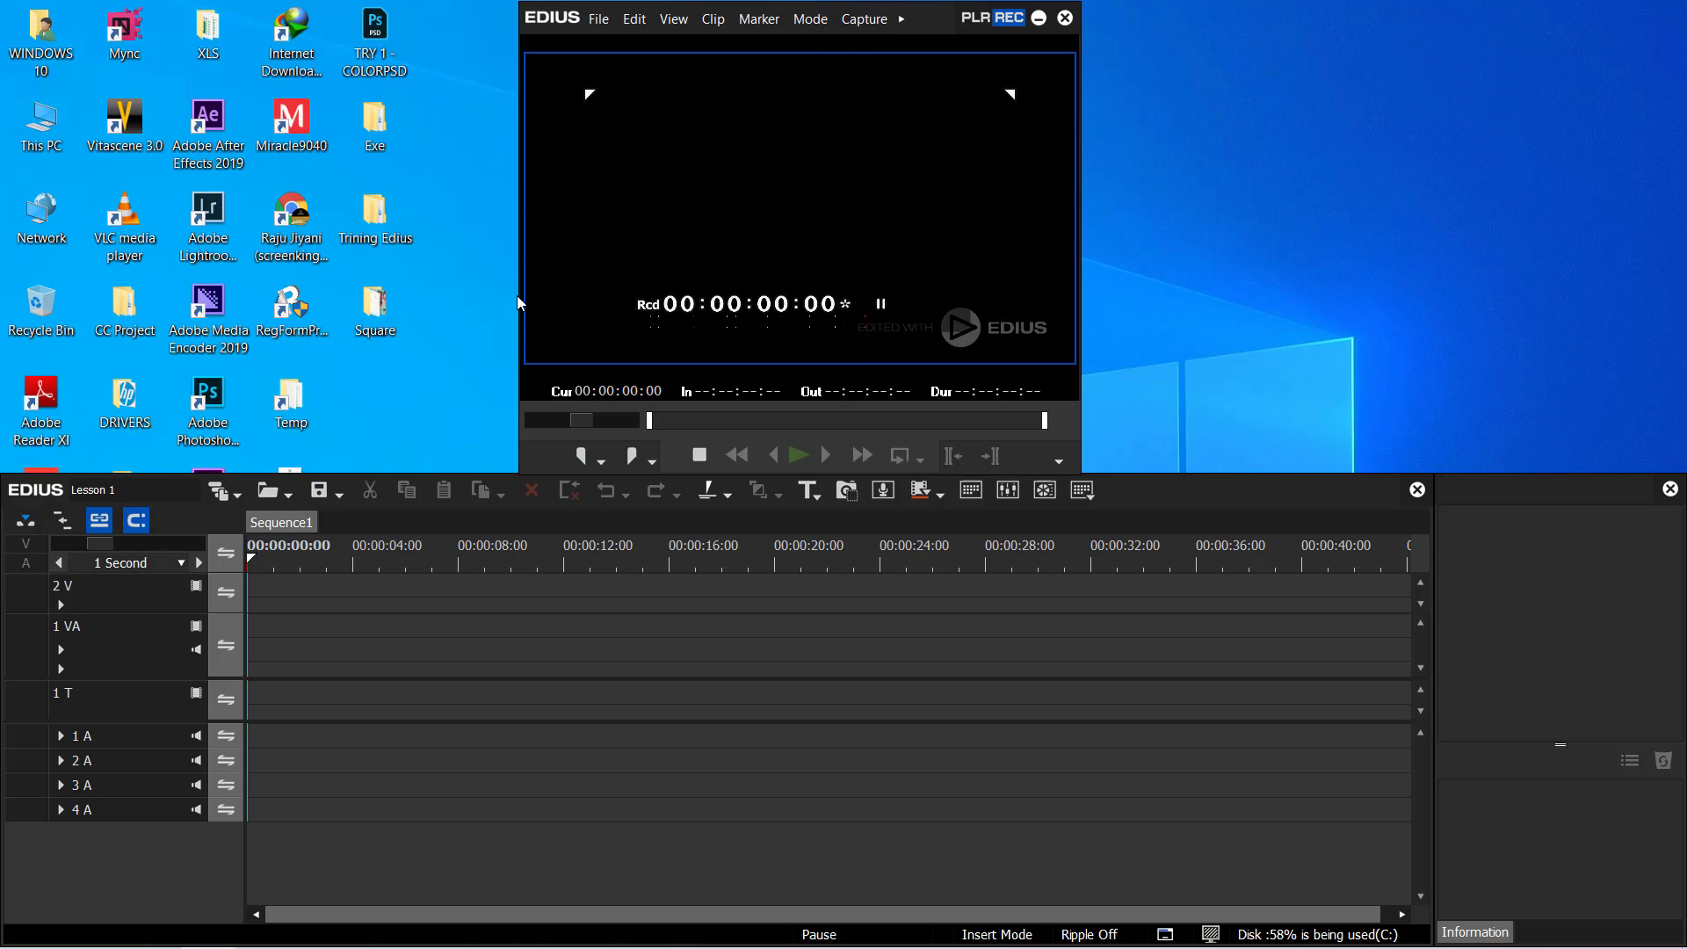
key("b")
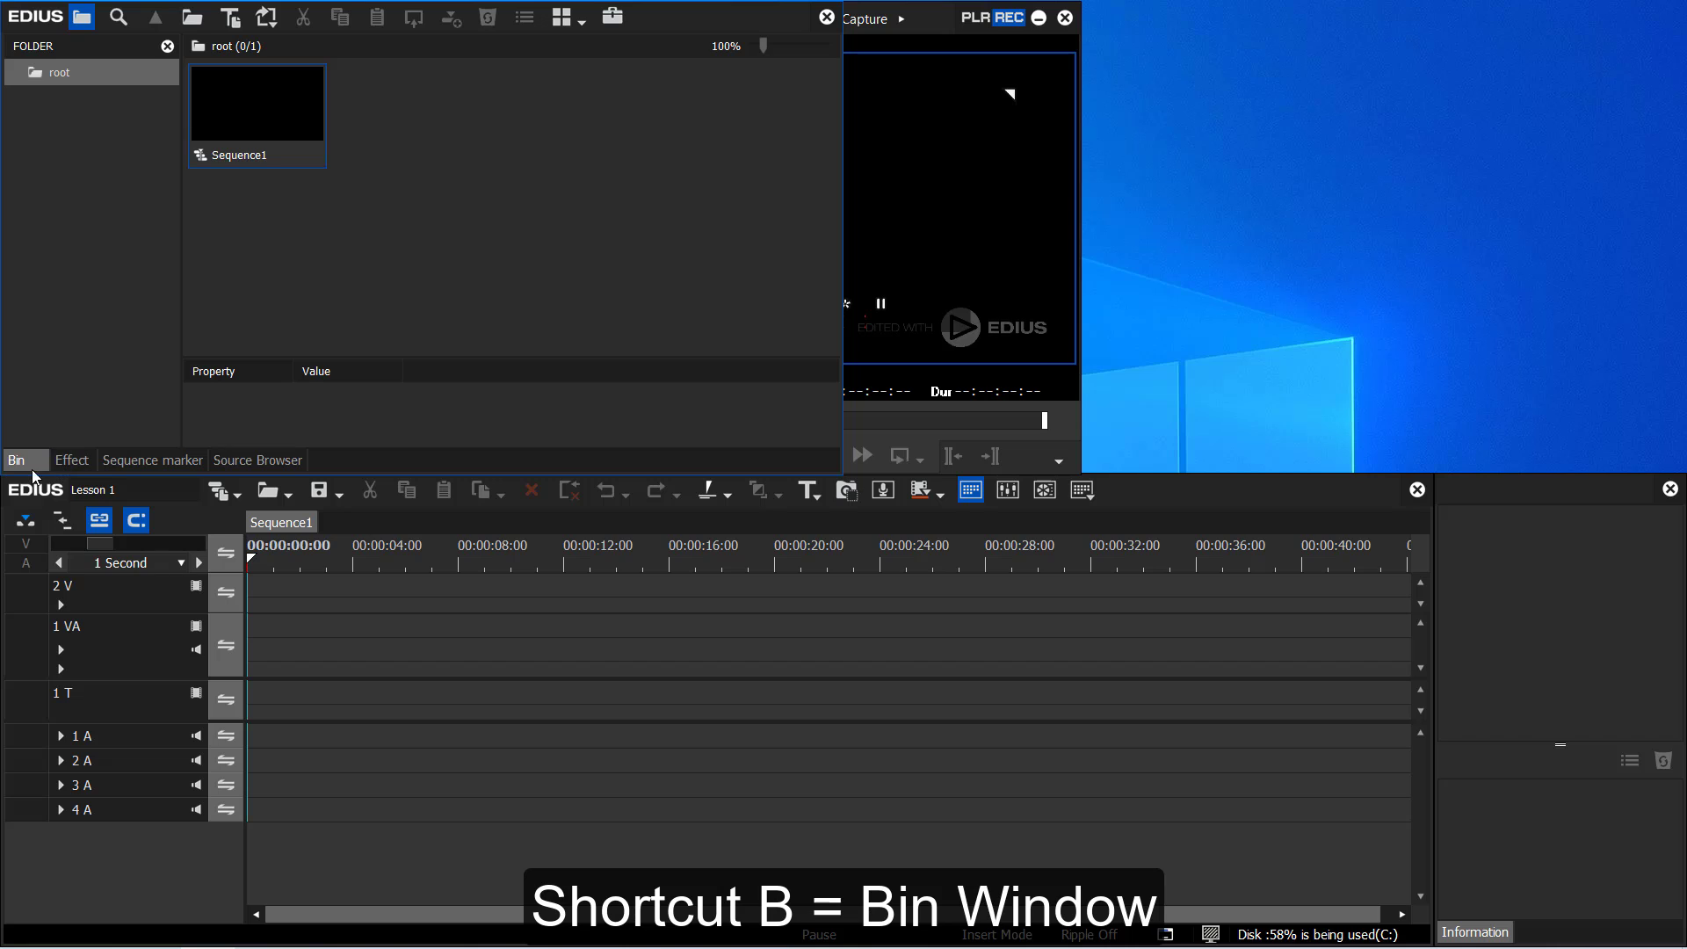
Detach the Bin from the palette group and fit it as a separate window against the preview window's free side.
left_click_drag(29, 461, 1176, 417)
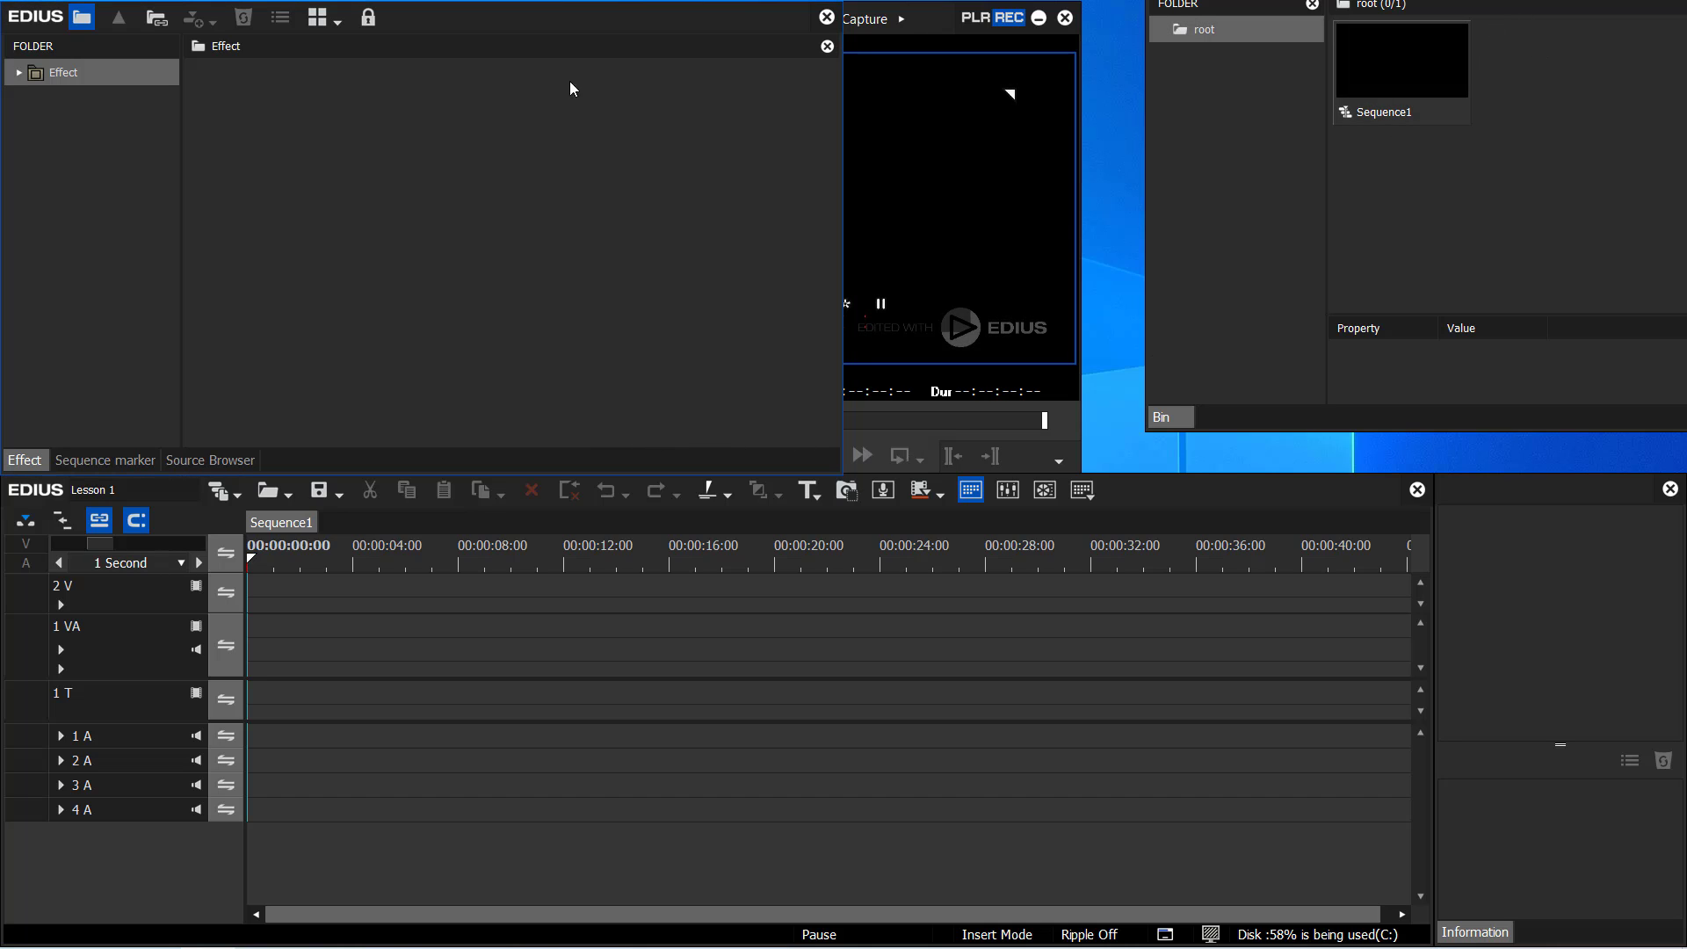
left_click(1184, 131)
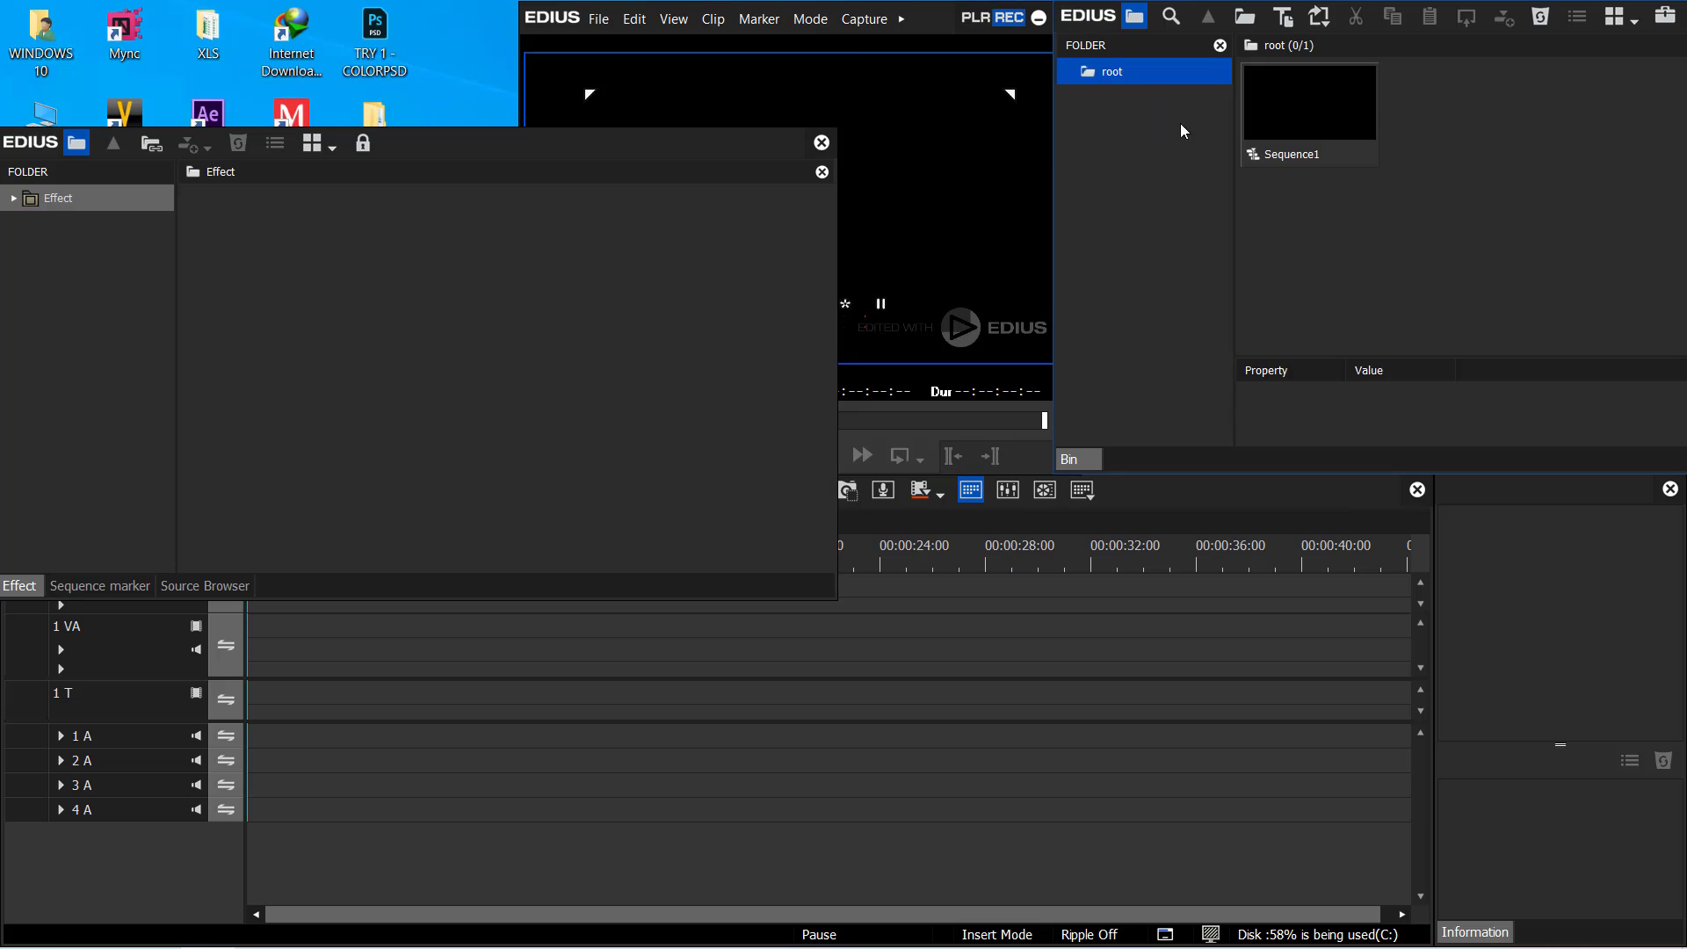
mouse_move(1054, 184)
left_mouse_down()
mouse_move(1191, 180)
mouse_move(1083, 180)
left_mouse_up()
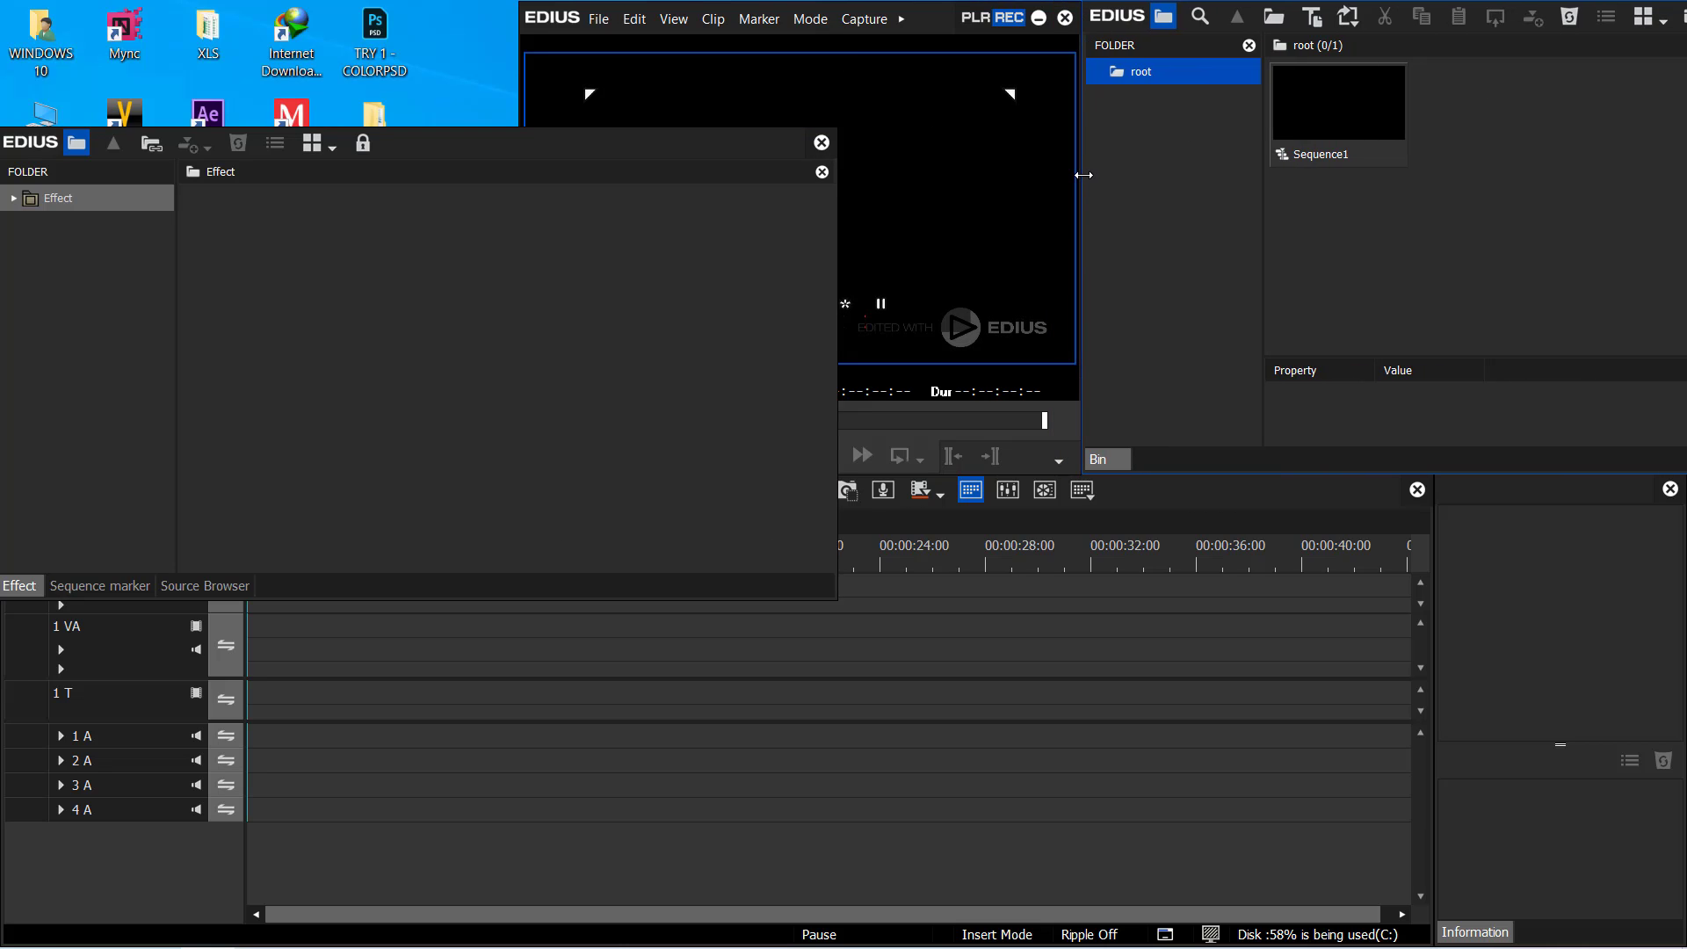
left_click(1663, 20)
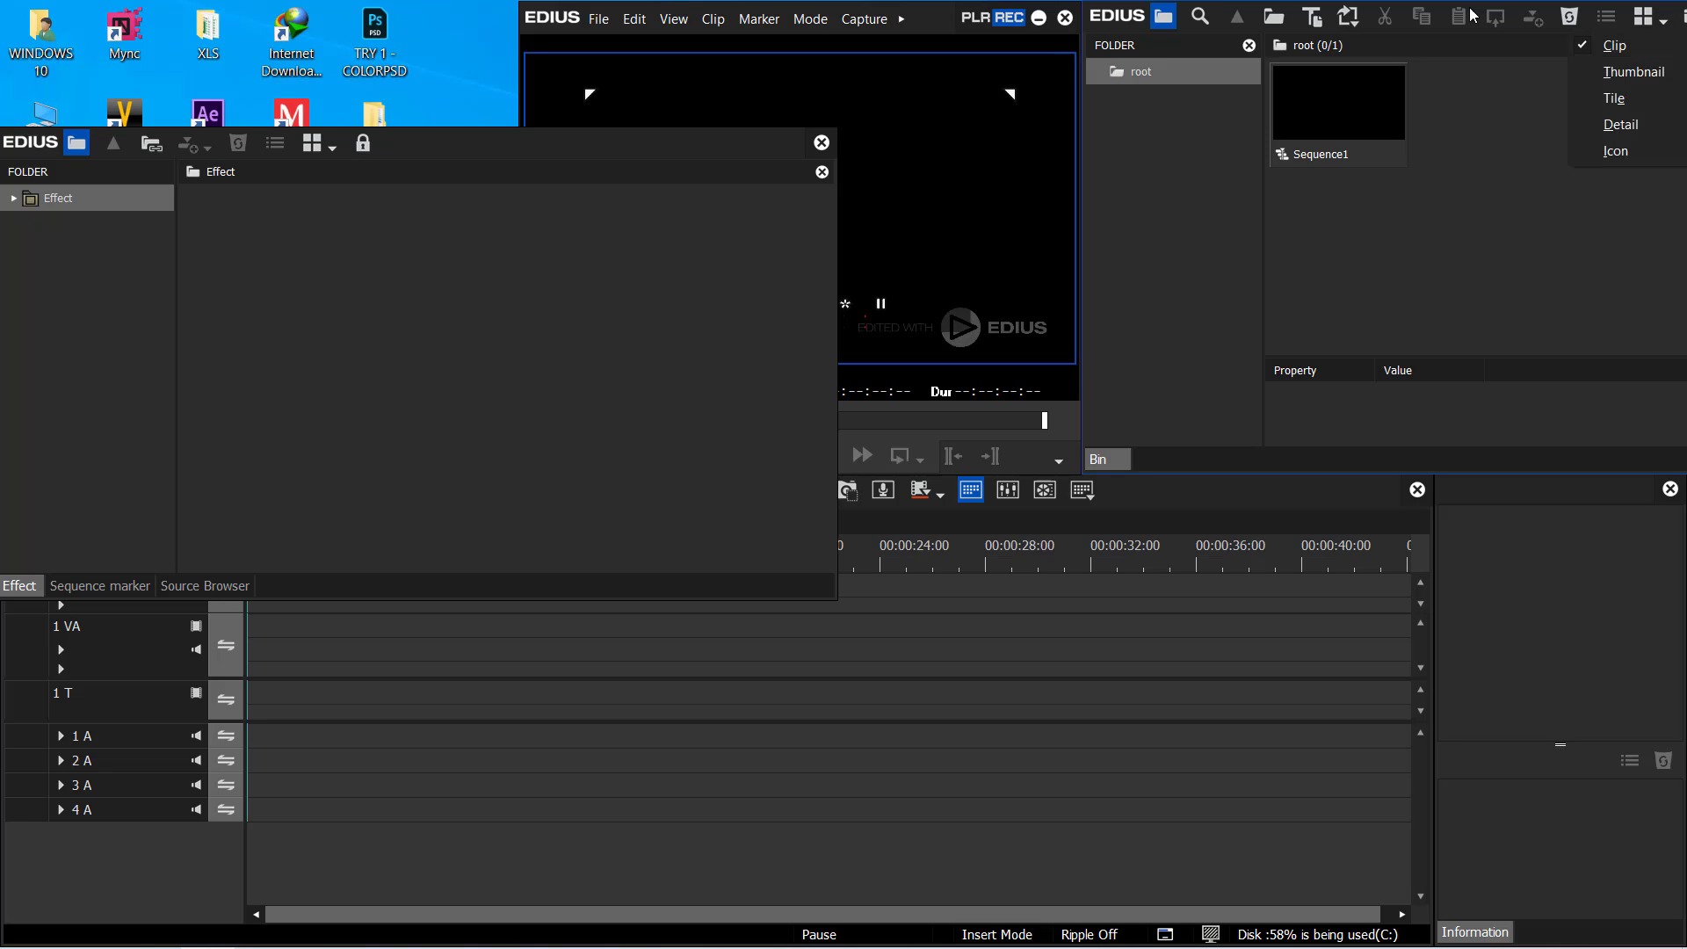
left_click(1335, 260)
Narrow the Bin window and its folder pane, fit it into the desktop's upper-right corner, and align the preview window against it.
left_click(1086, 248)
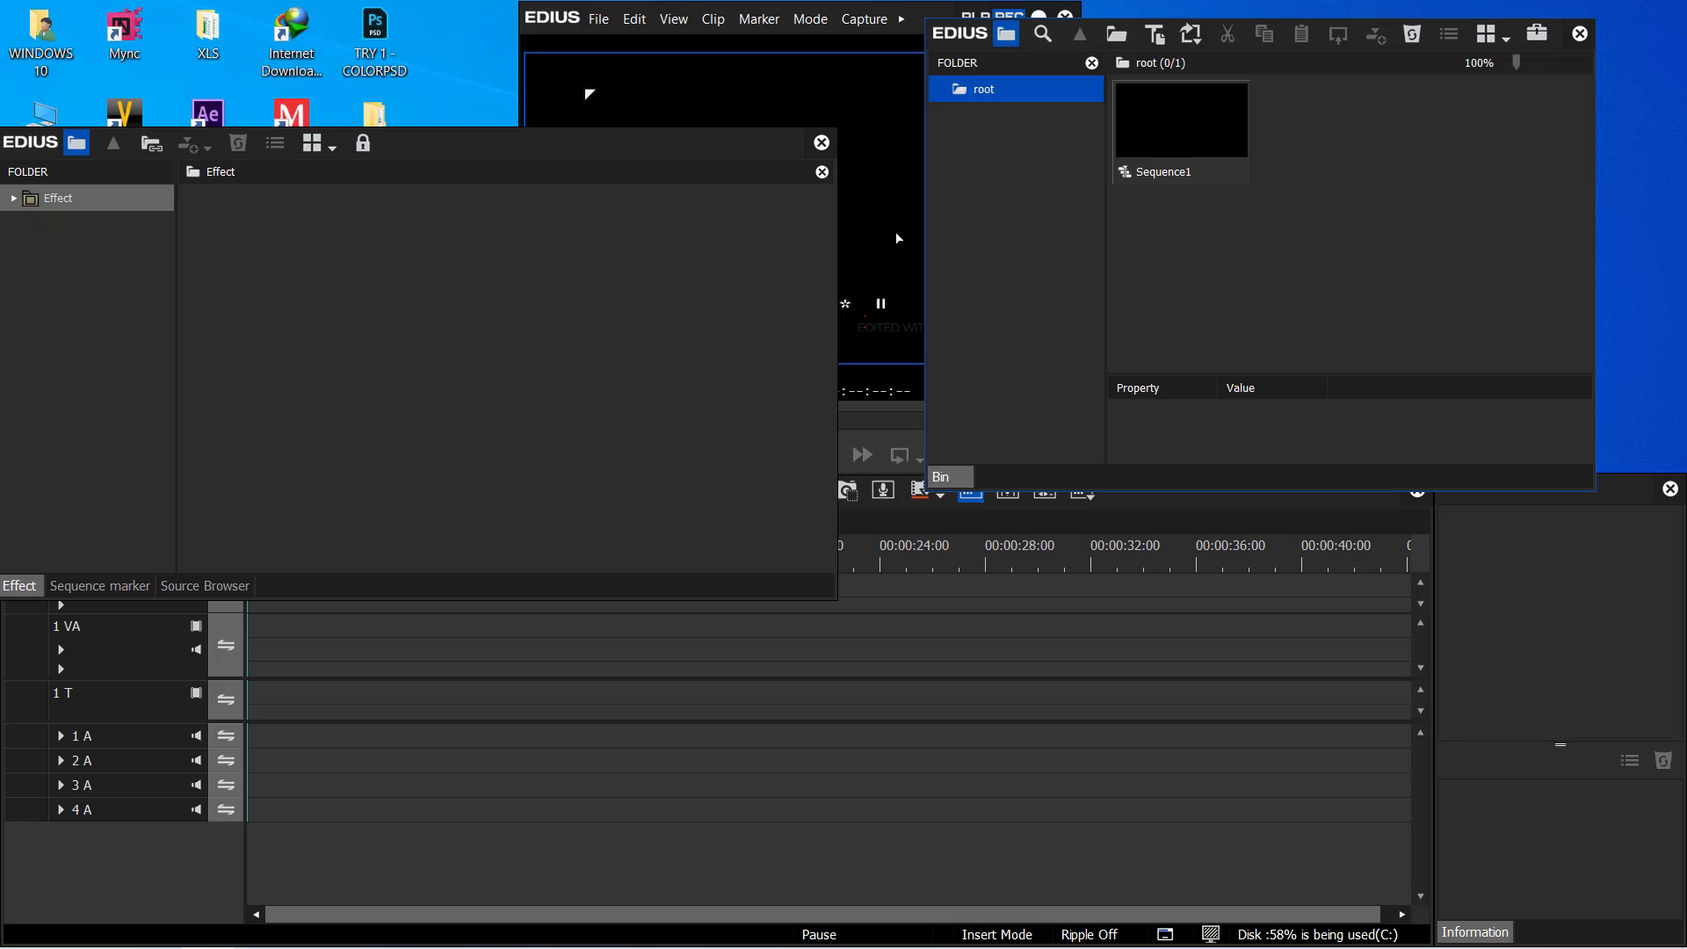
mouse_move(925, 233)
left_mouse_down()
mouse_move(1055, 245)
mouse_move(915, 234)
left_mouse_up()
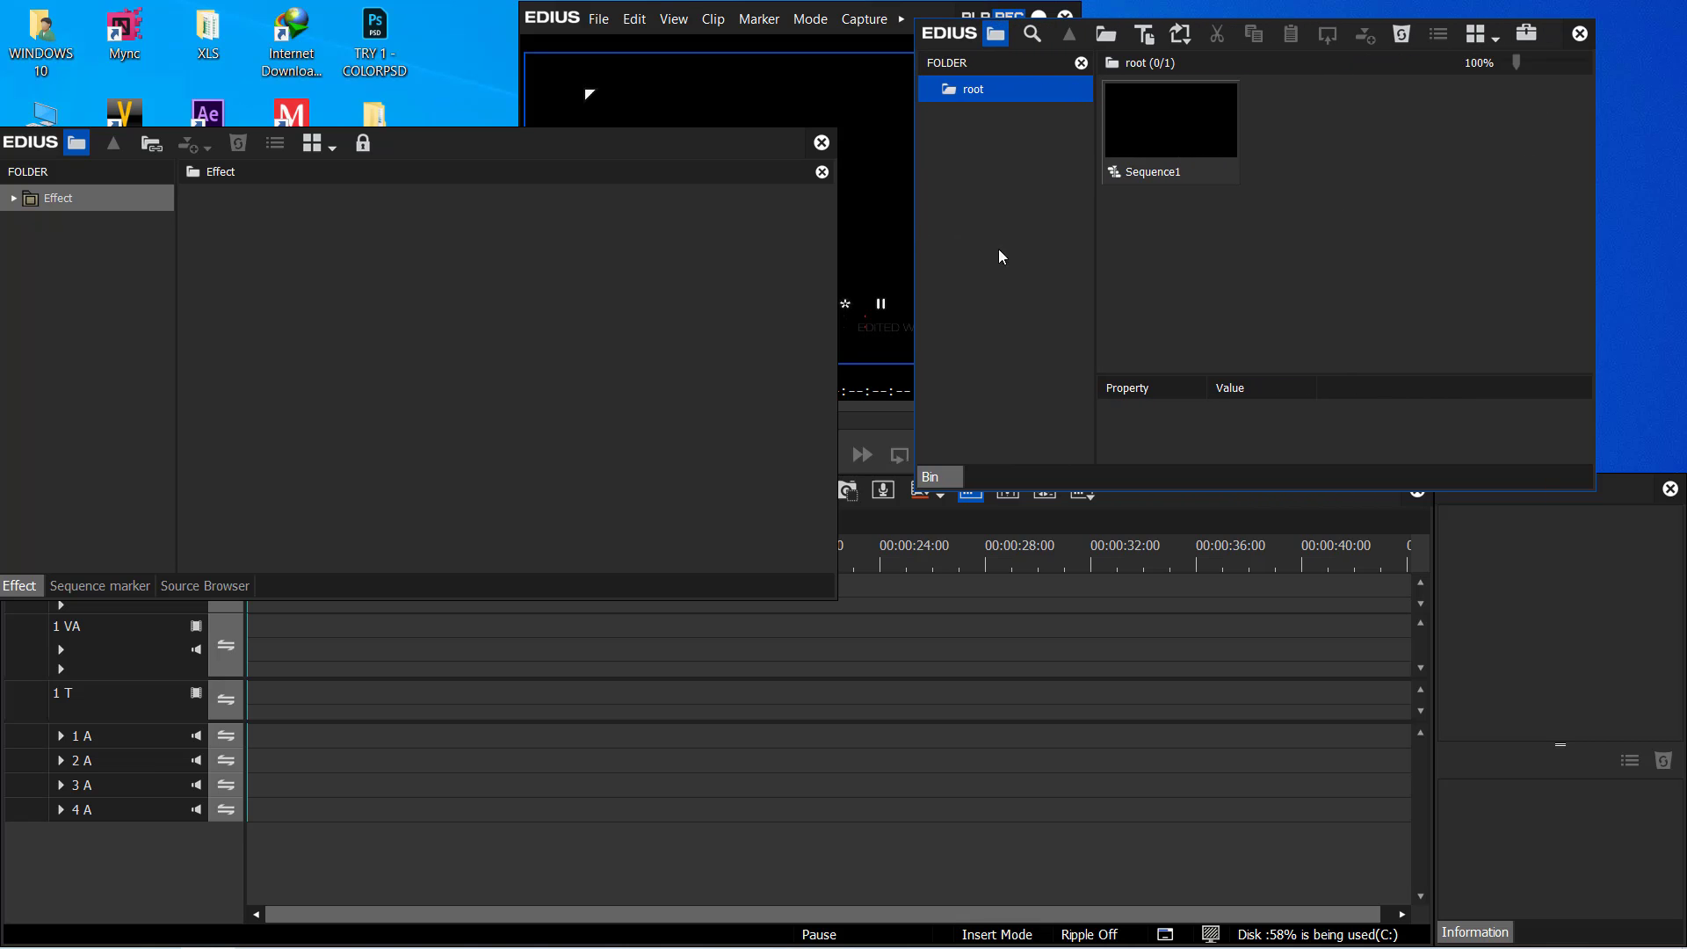
left_click_drag(914, 249, 932, 249)
left_click_drag(1105, 246, 1053, 237)
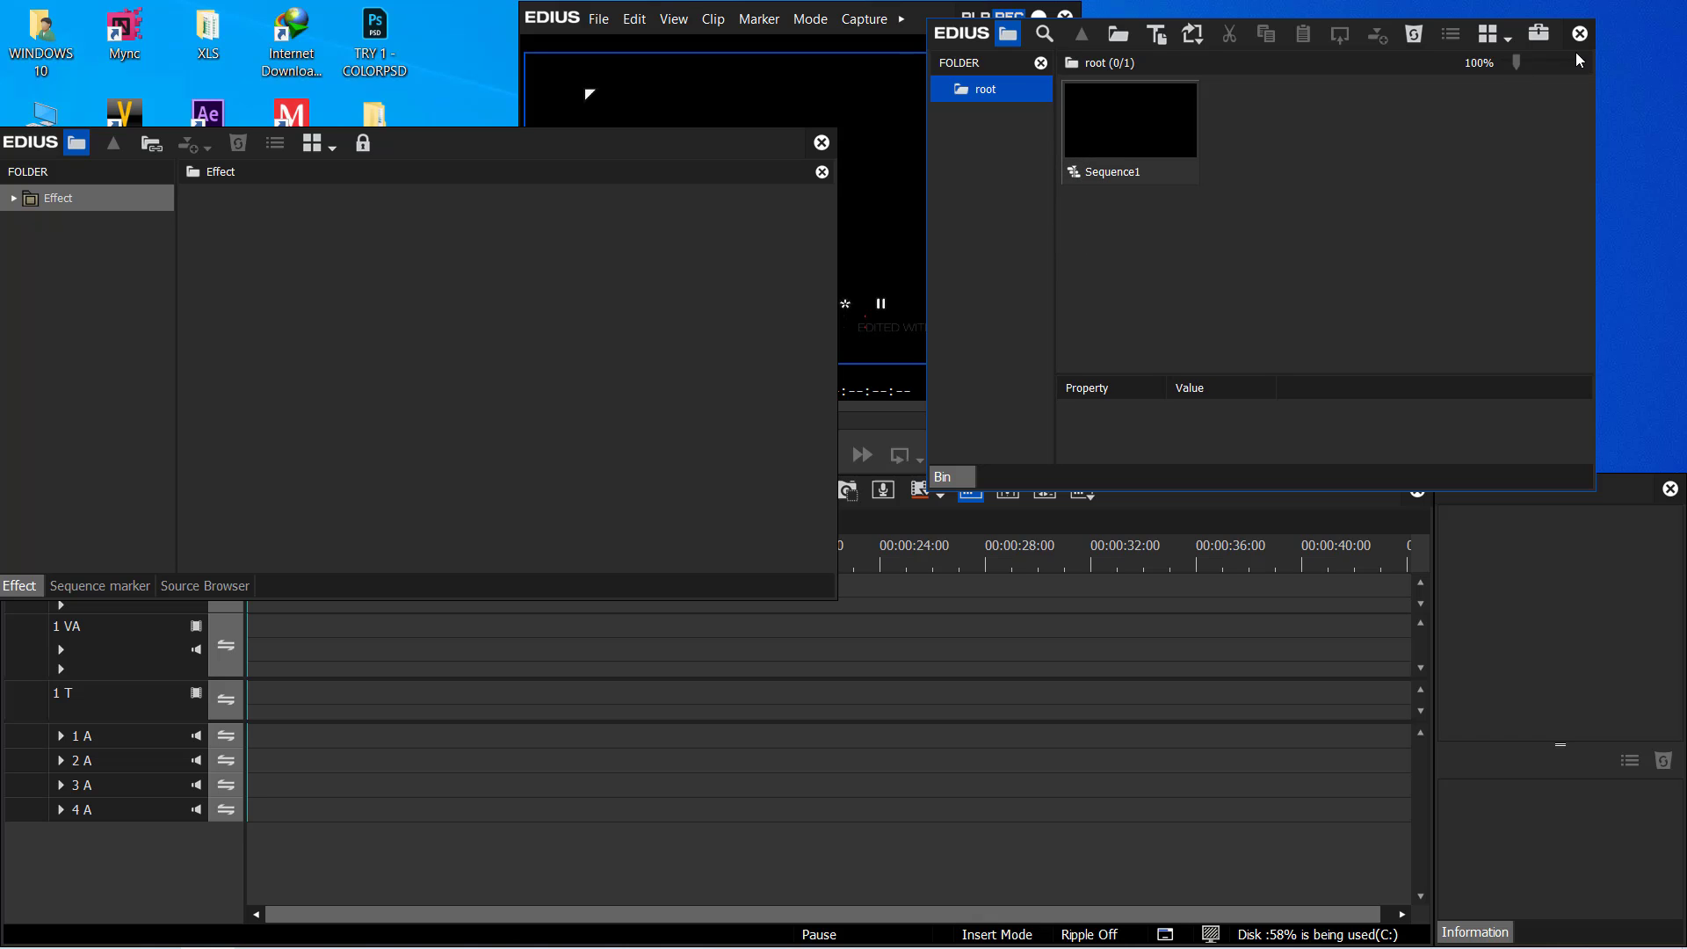
left_click_drag(1568, 54, 1658, 34)
left_click_drag(941, 16, 868, 16)
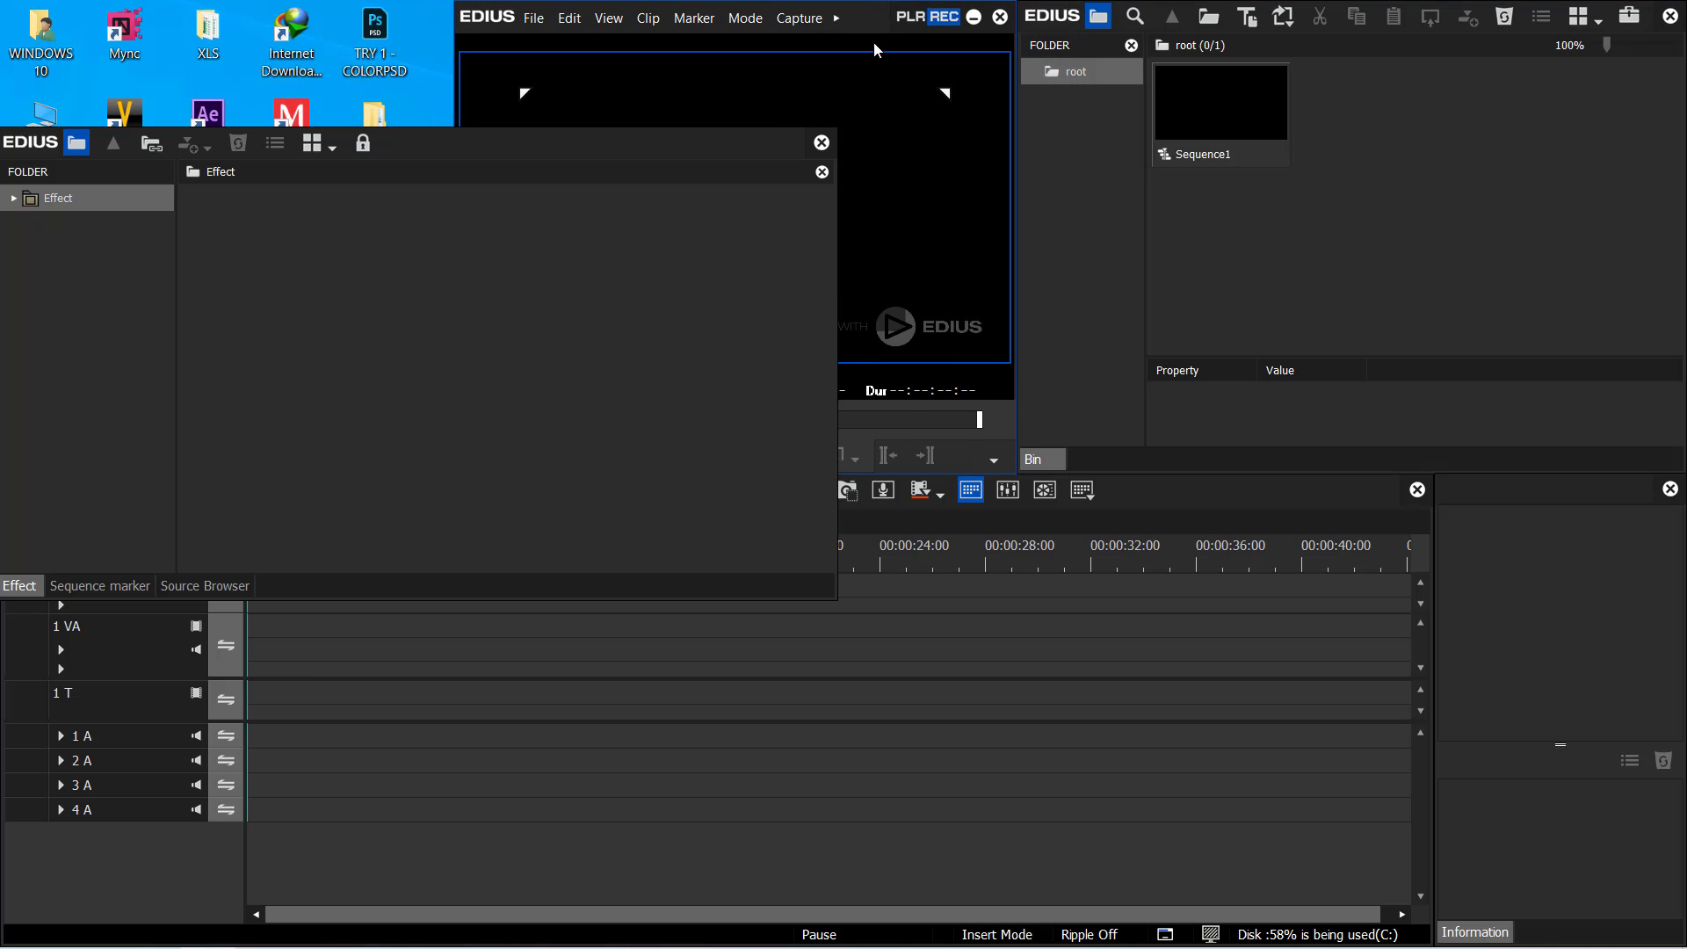
Detach the Sequence marker palette from the remaining palette group and close it.
left_click_drag(484, 155, 674, 107)
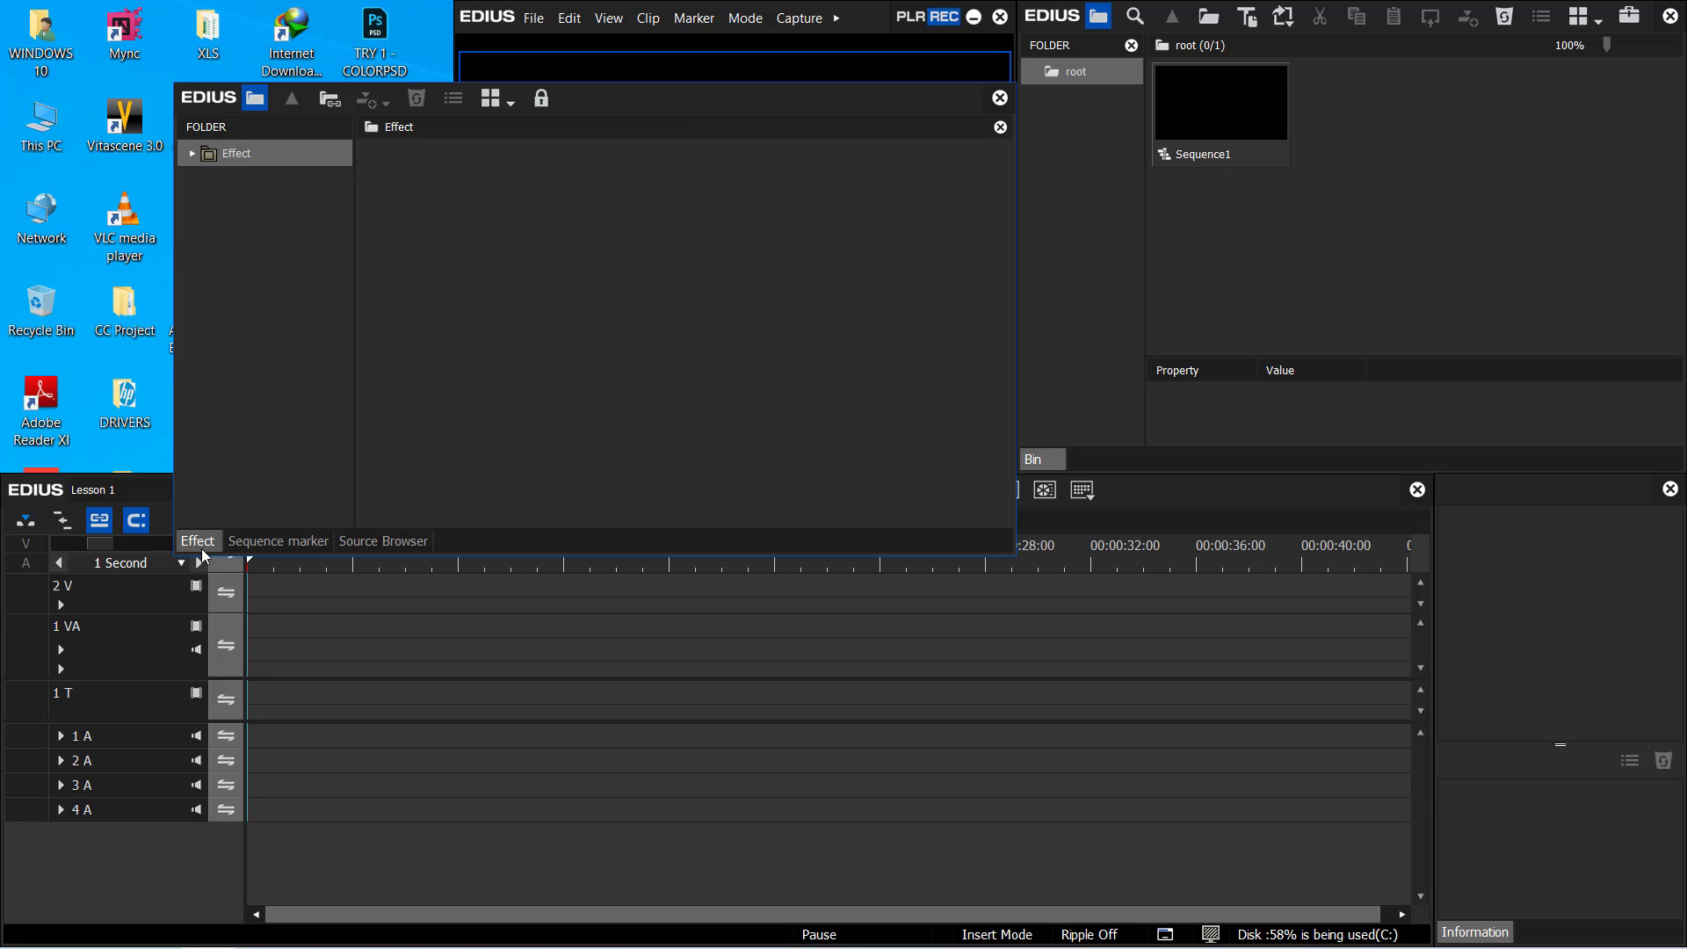
left_click(258, 545)
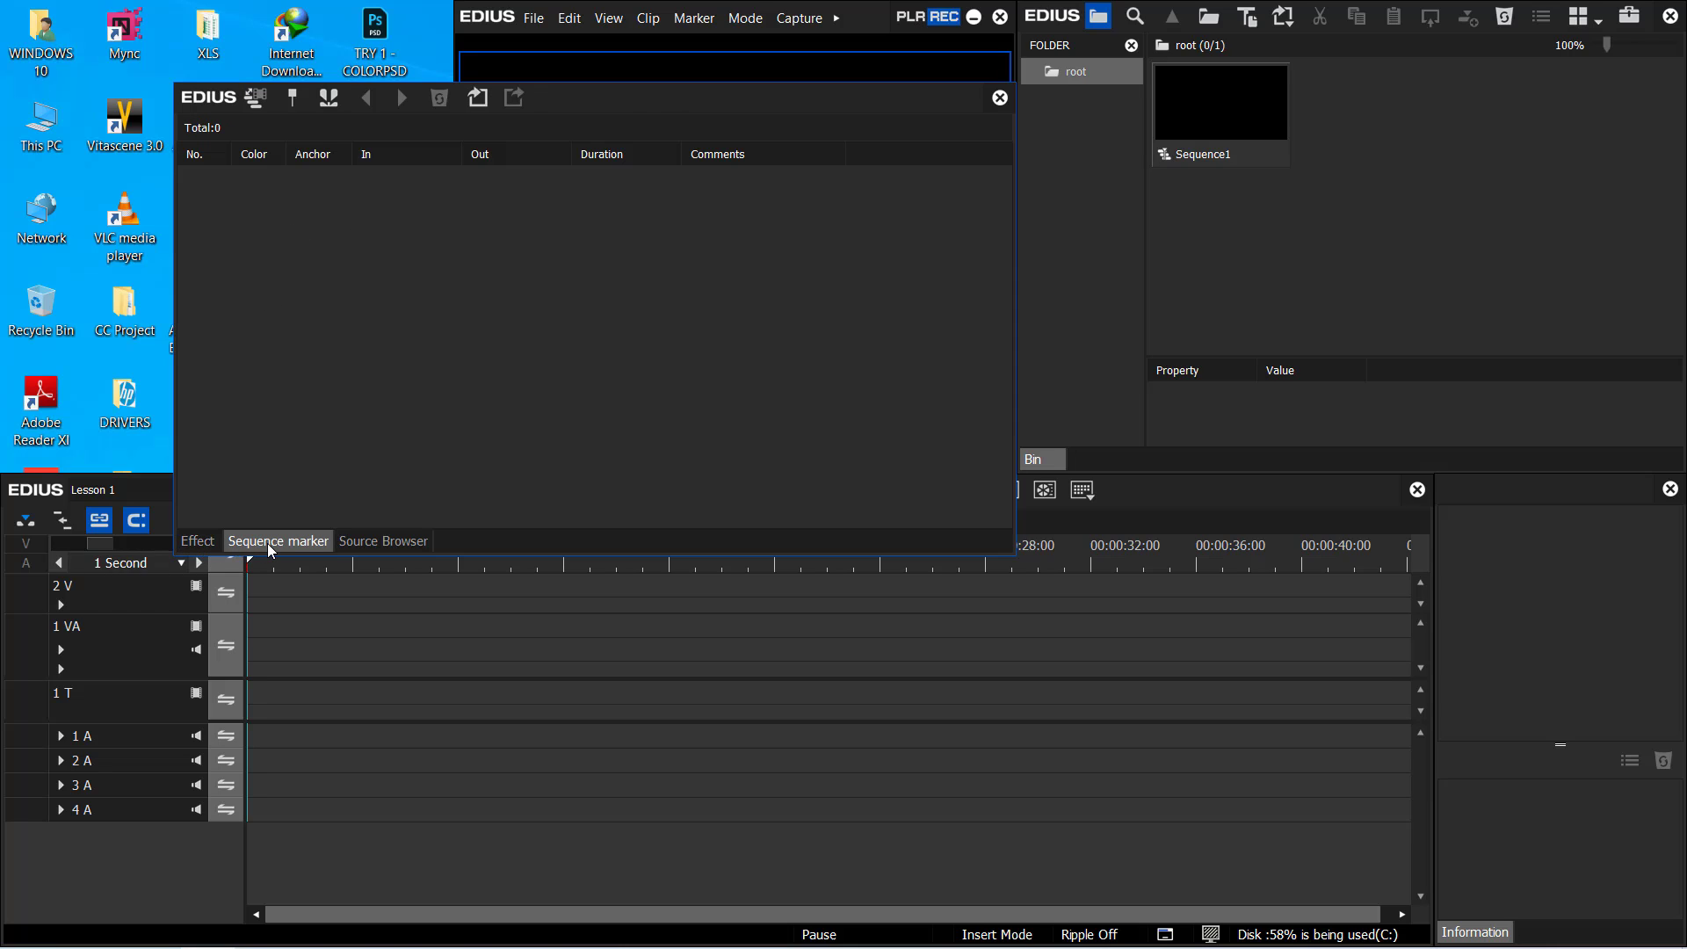
left_click_drag(270, 547, 276, 614)
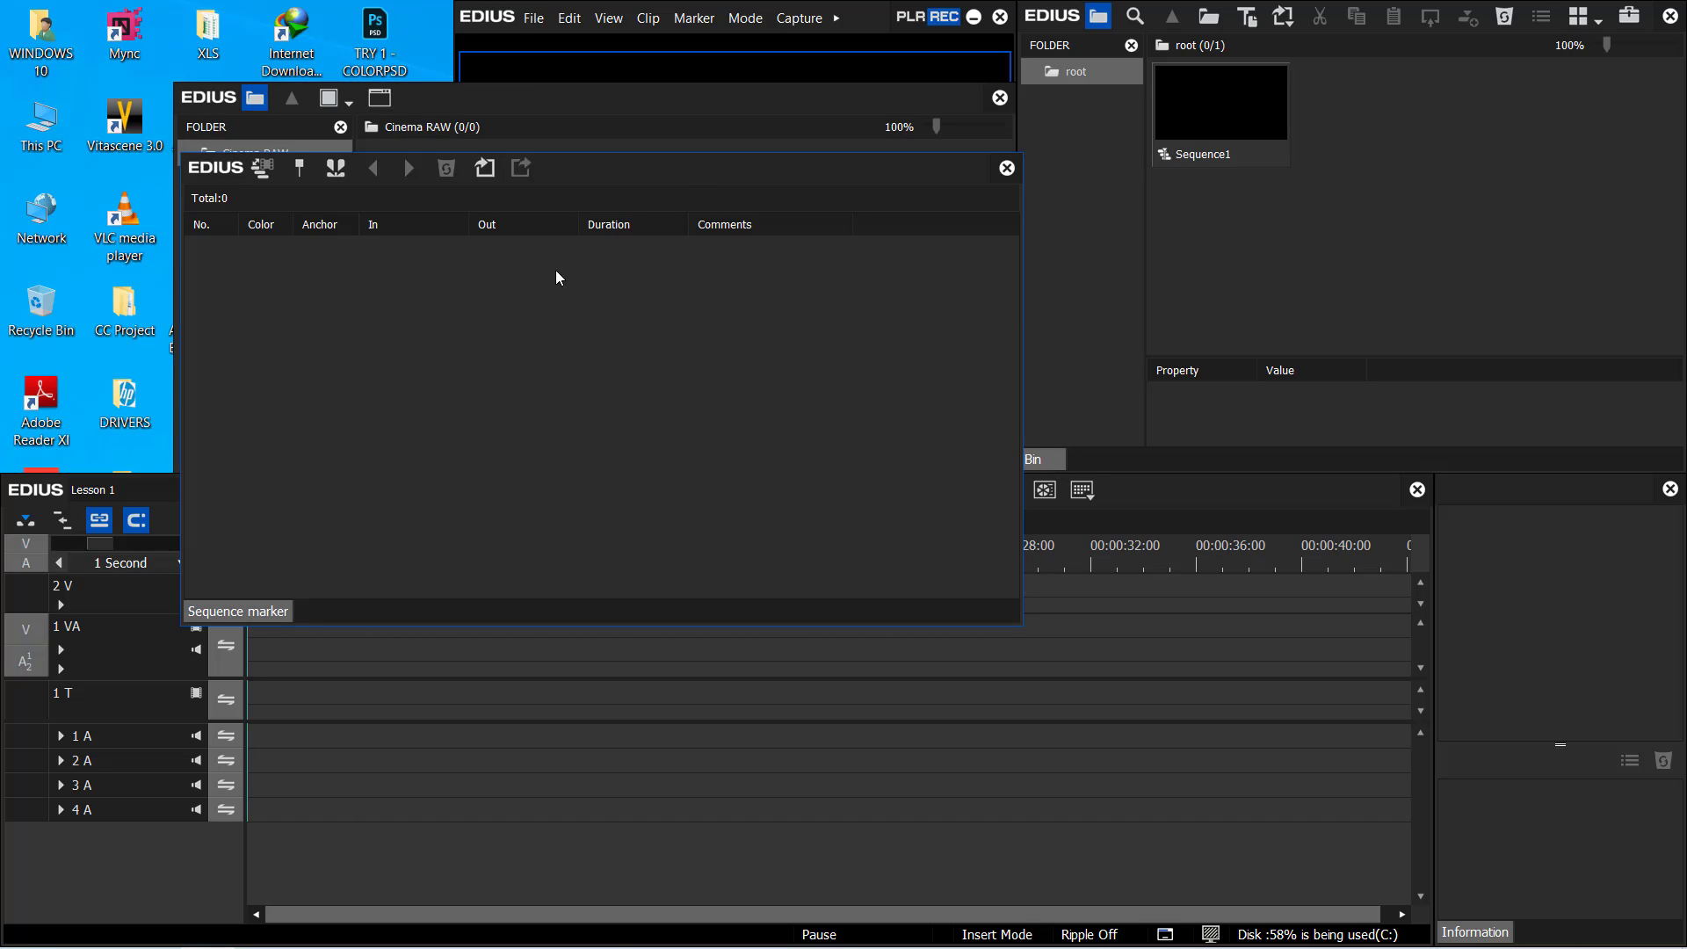
left_click_drag(687, 165, 687, 226)
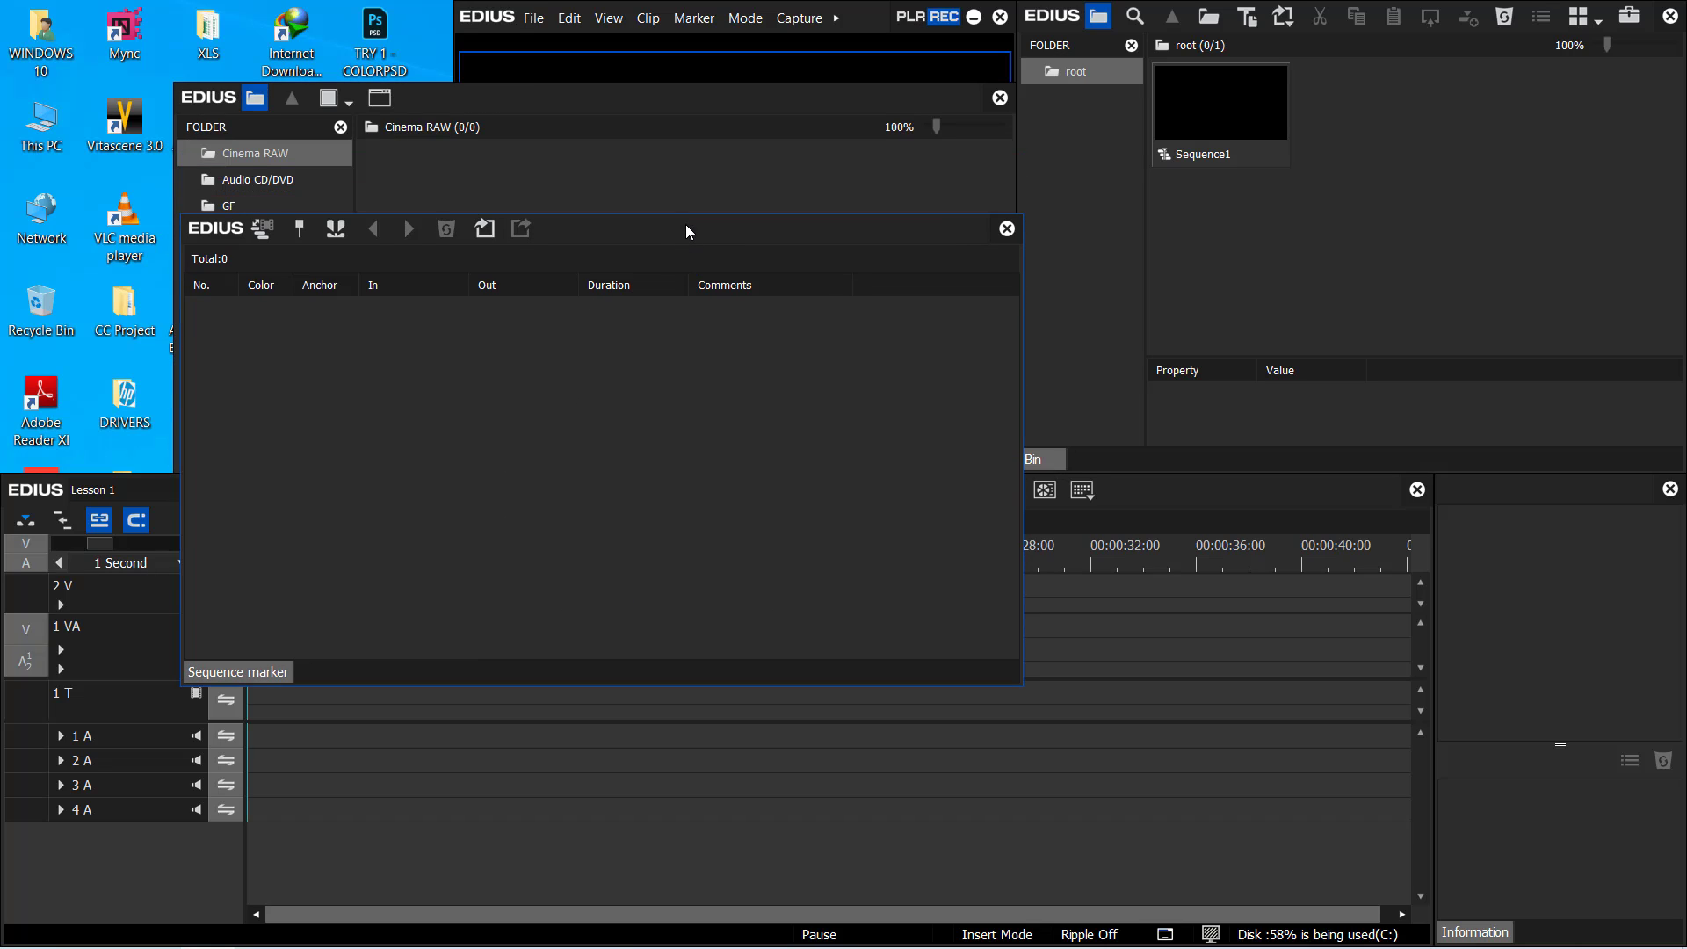
left_click(1007, 230)
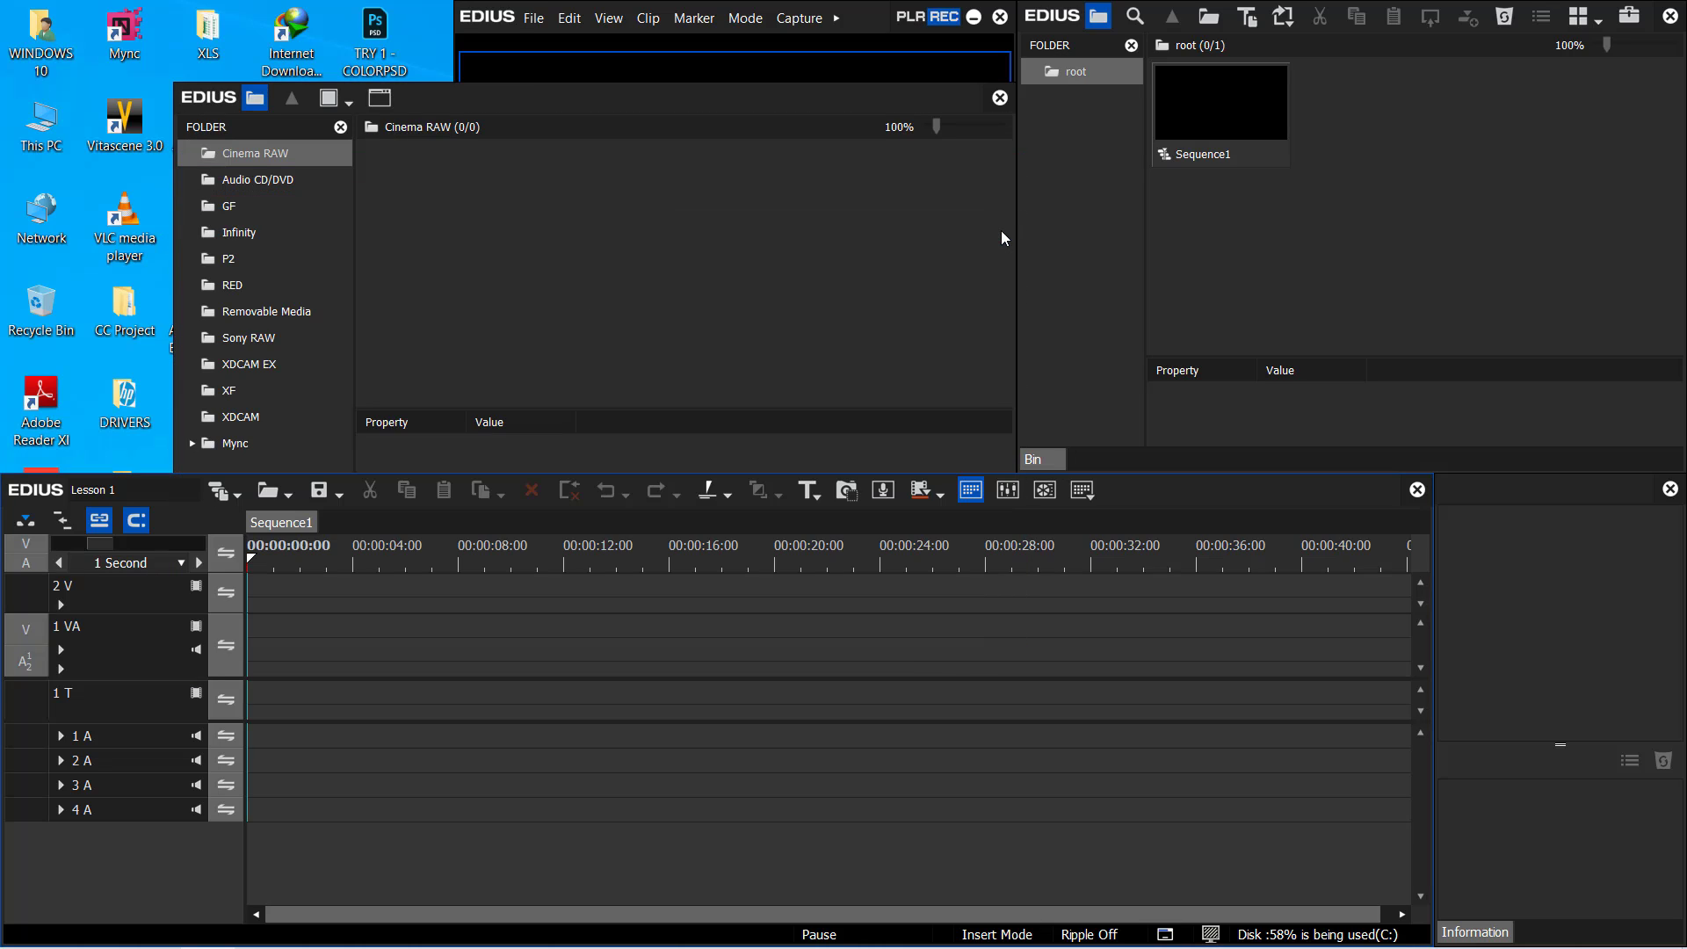
Separate the Source Browser from the Effect palette and close the Source Browser.
left_click(635, 92)
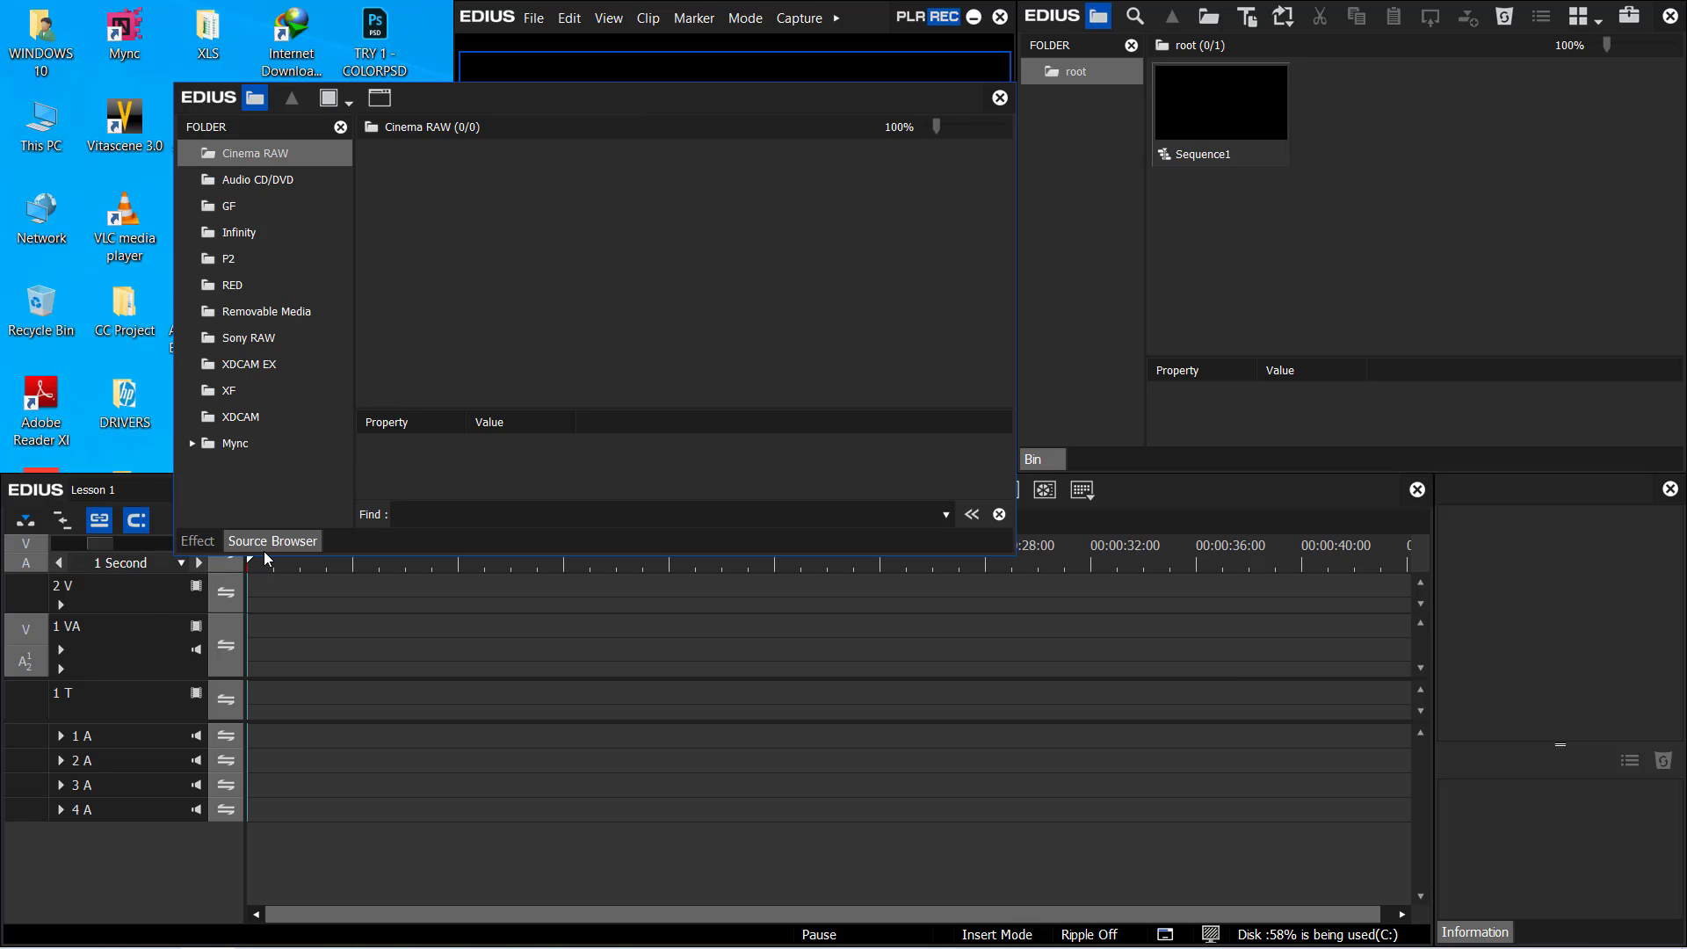
left_click_drag(267, 545, 278, 633)
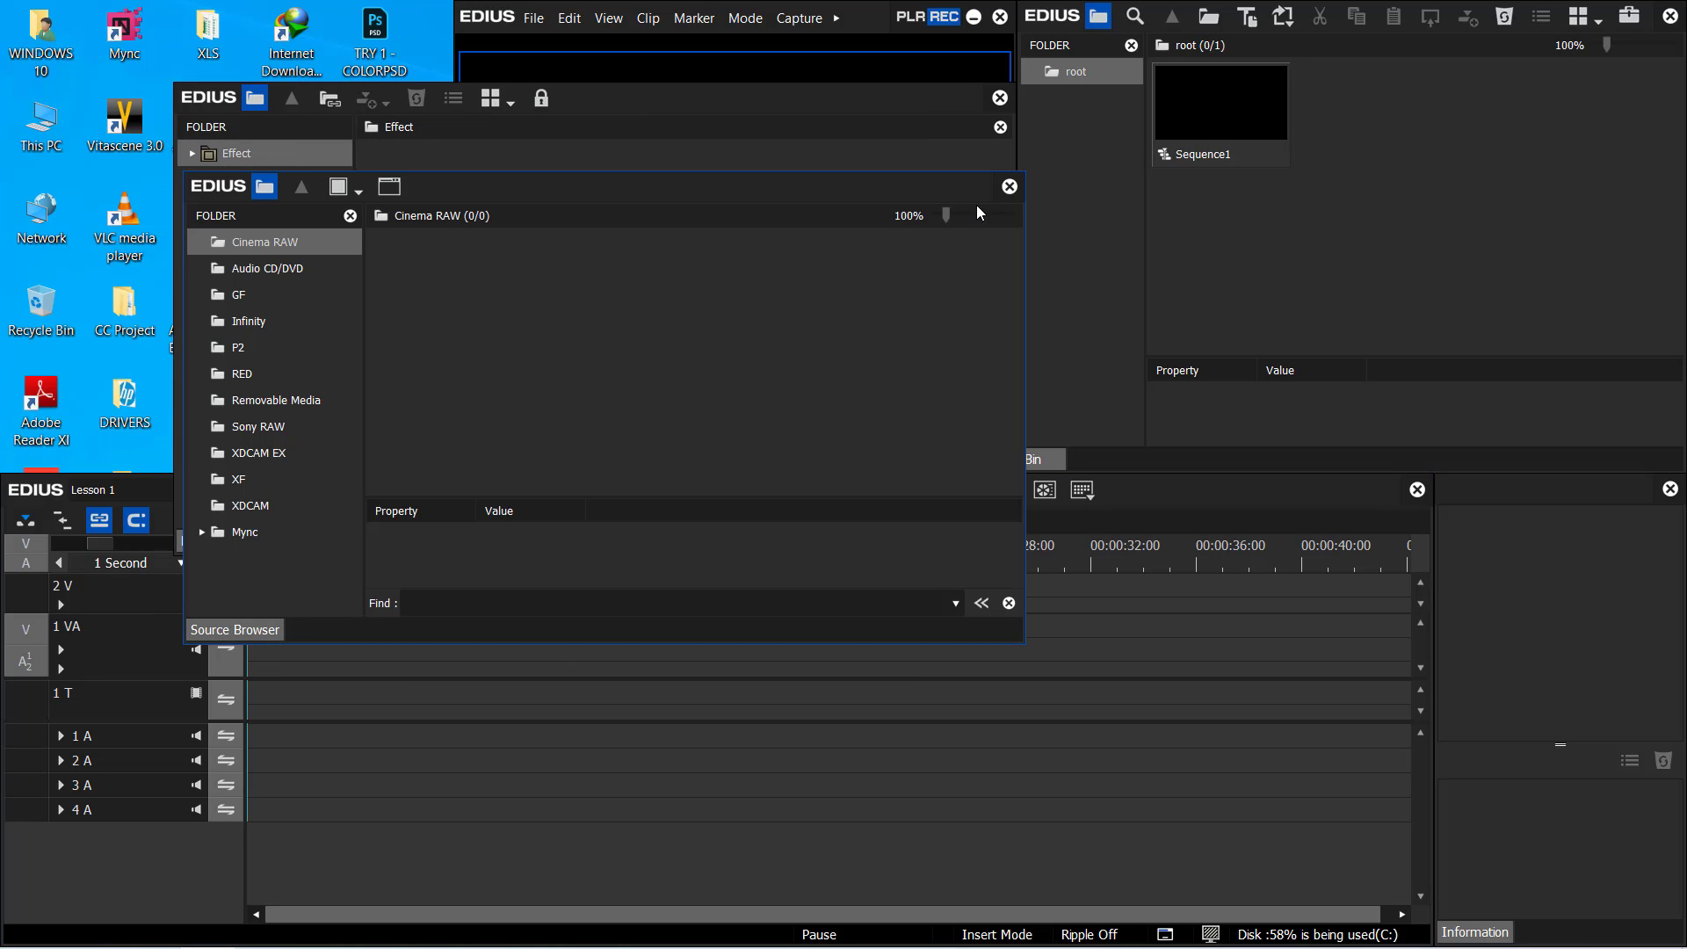
left_click(1010, 187)
Fit a narrowed Effect palette into the upper-left corner beside the preview window, and widen the preview window toward the Bin.
left_click_drag(694, 96, 538, 24)
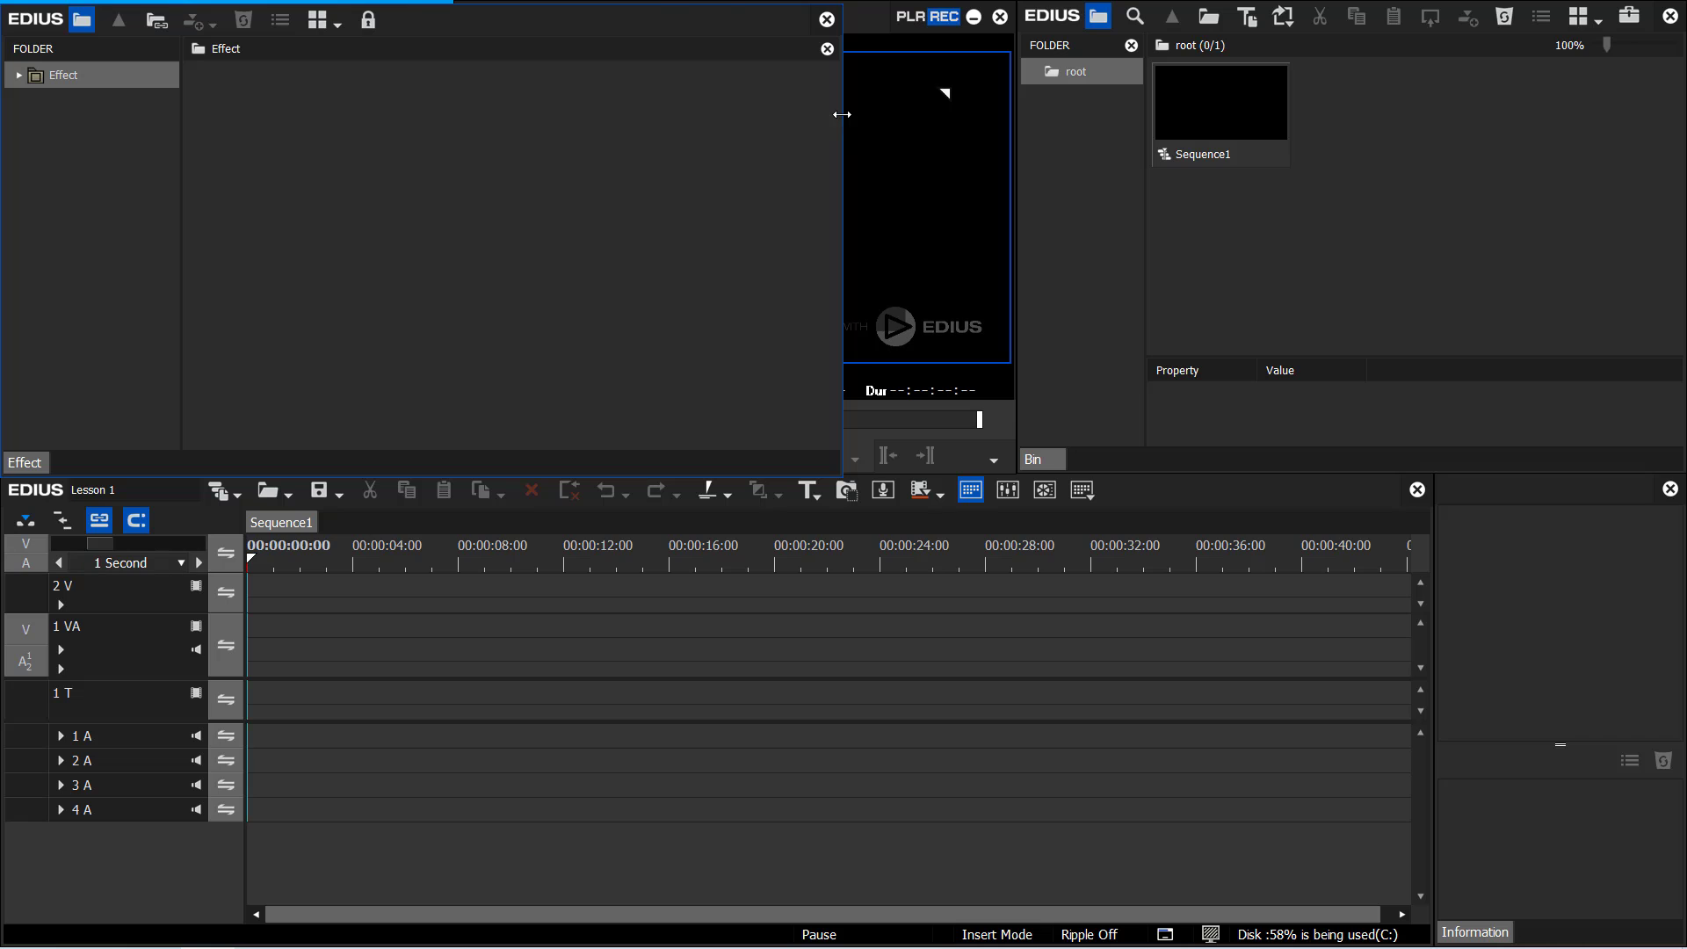
left_click_drag(836, 114, 452, 106)
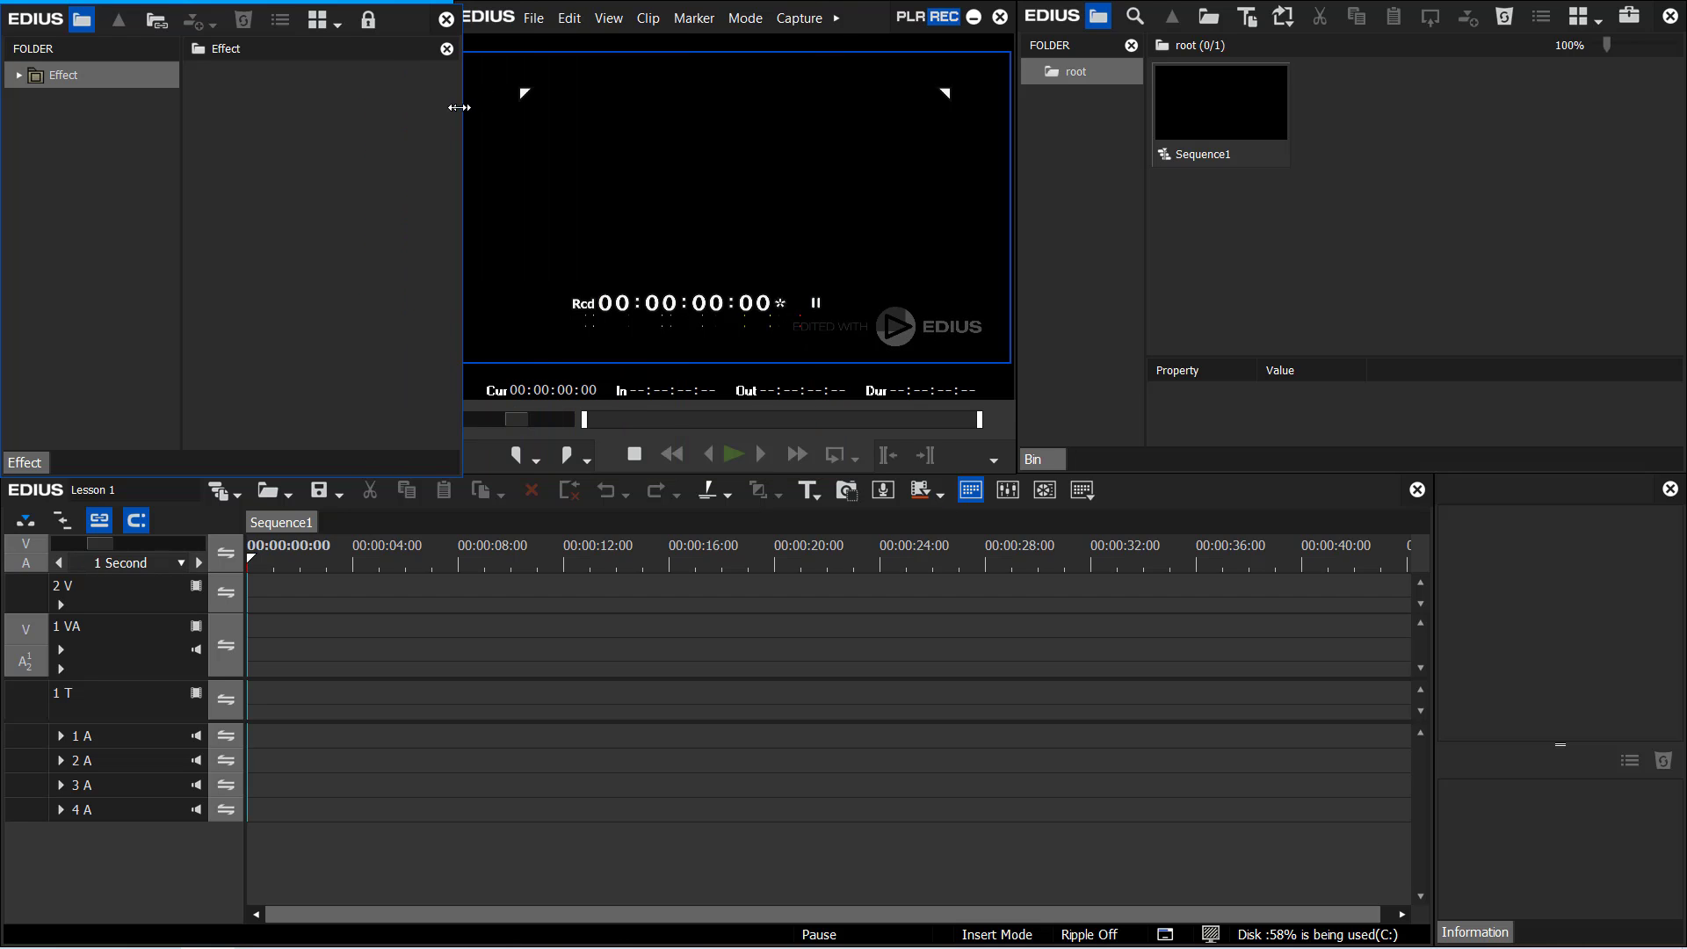
left_click_drag(399, 20, 399, 14)
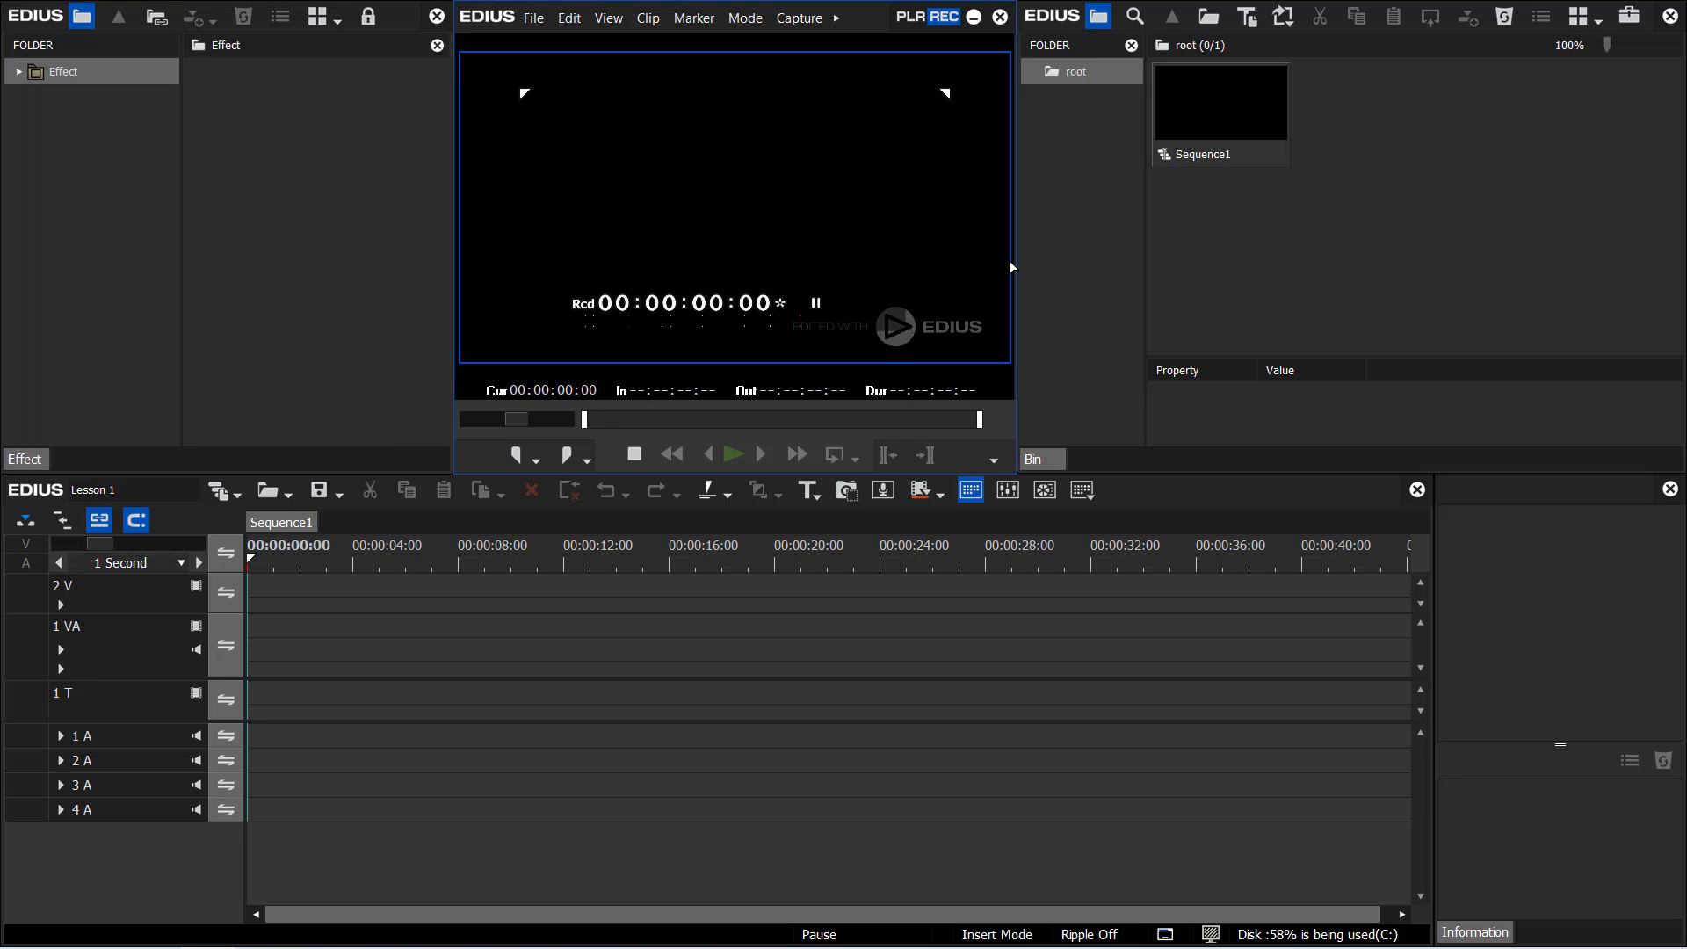
left_click_drag(1015, 256, 1046, 255)
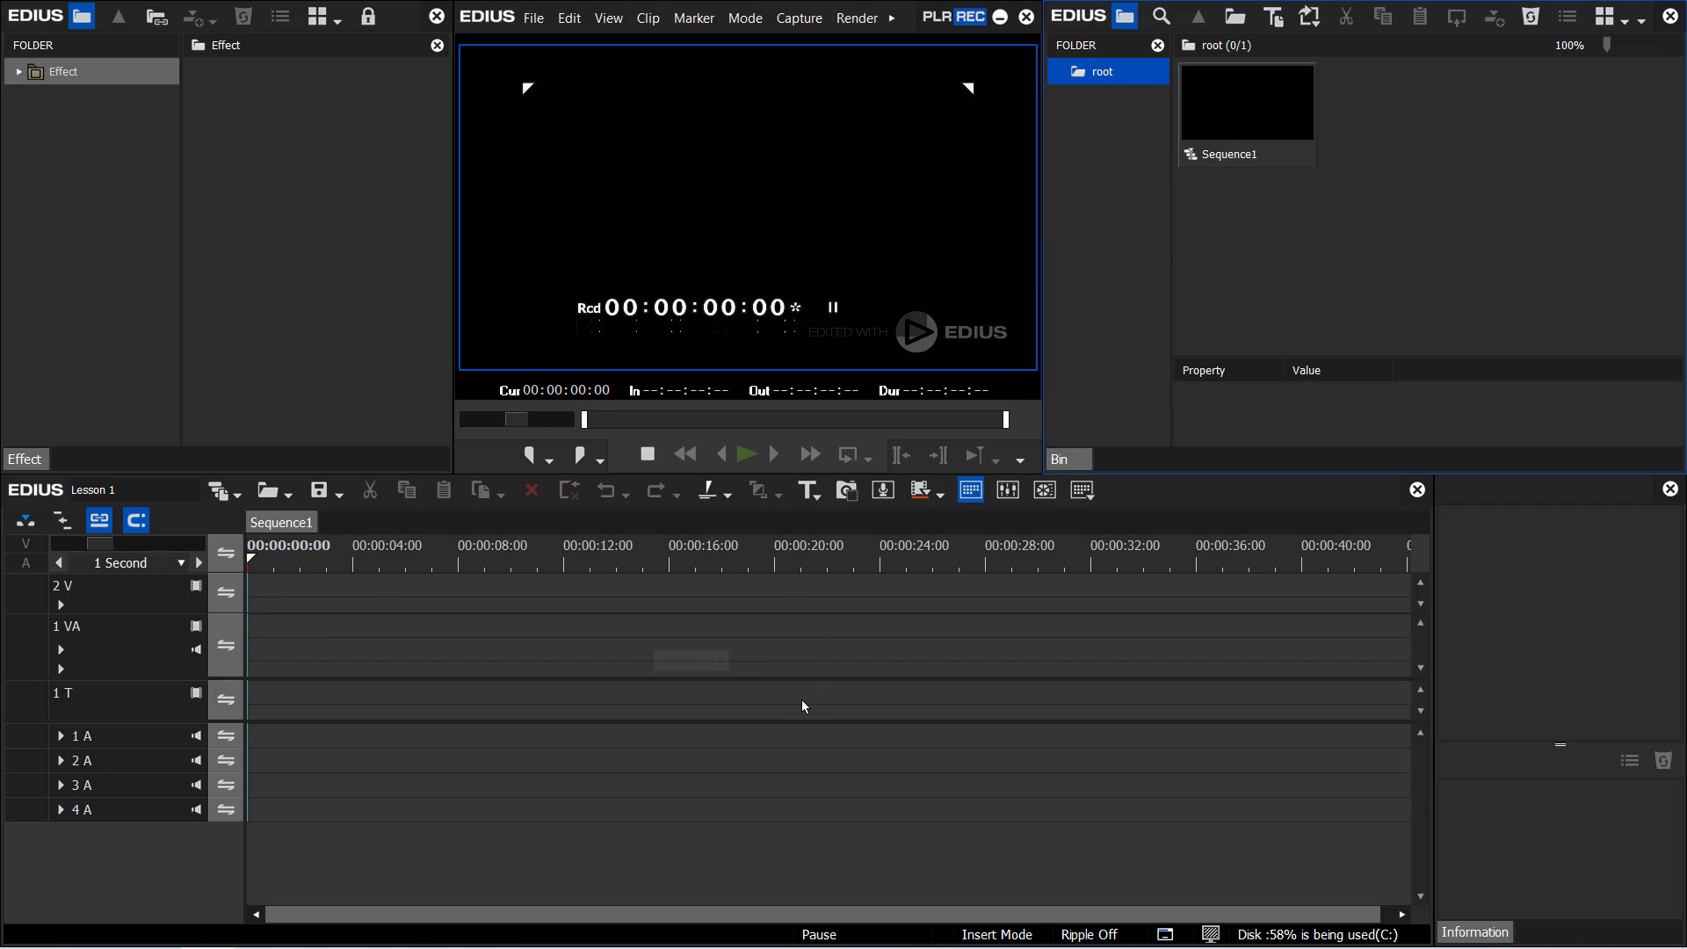
Save the current window layout under the name User 1.
left_click(608, 18)
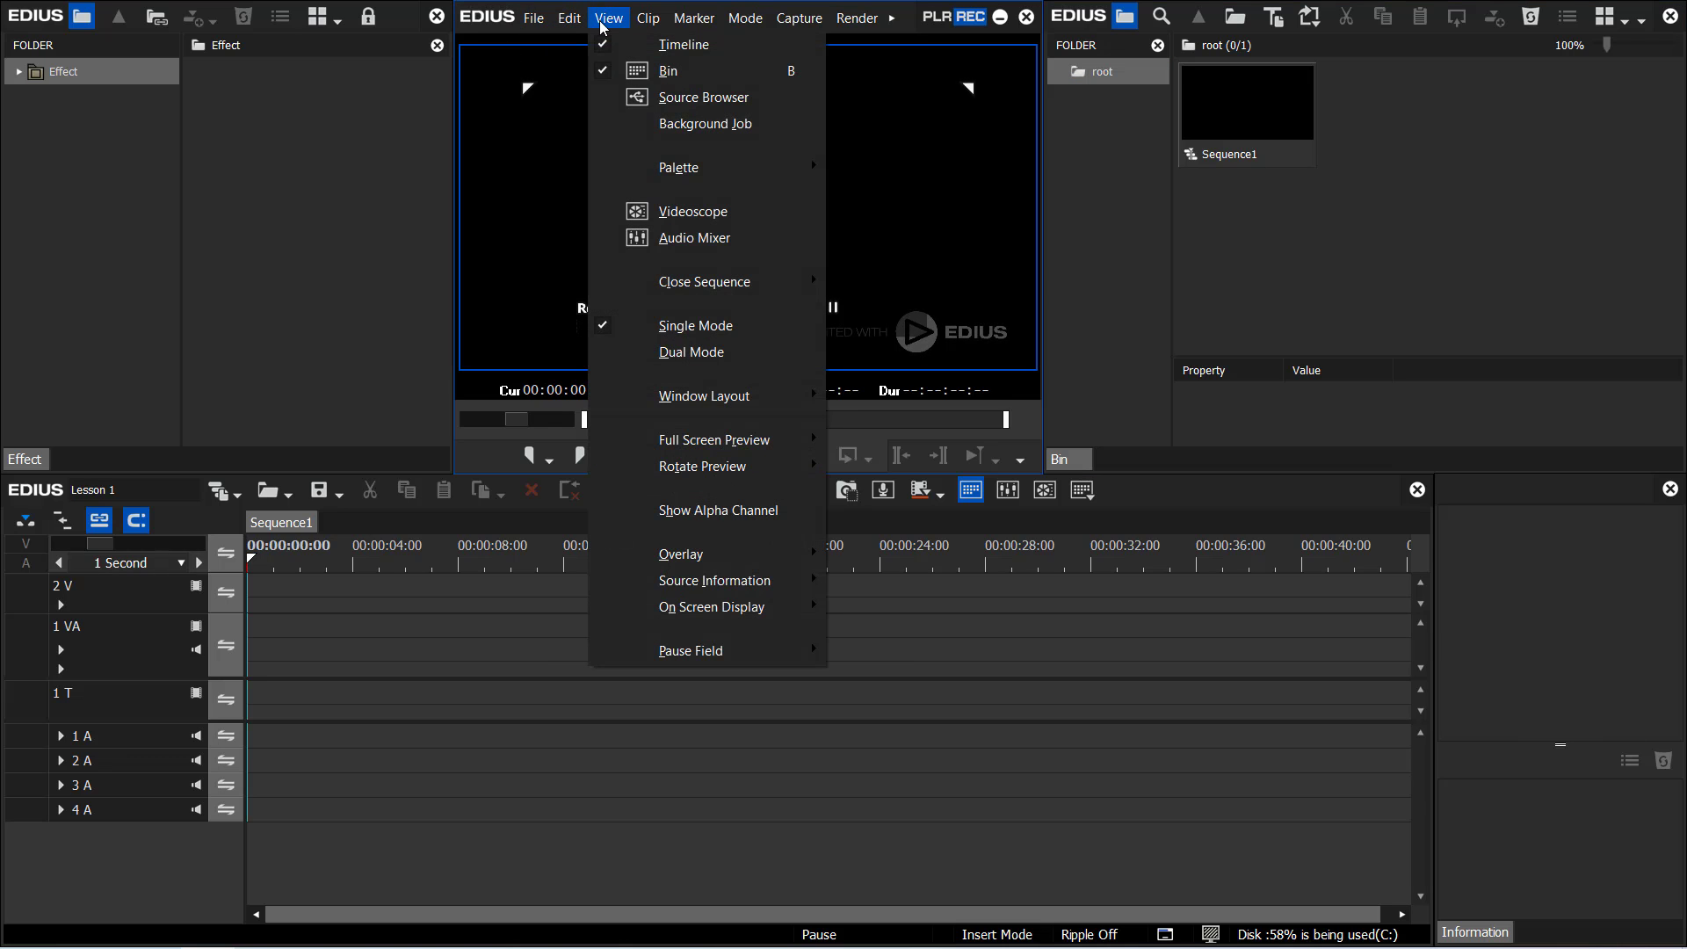
mouse_move(678, 399)
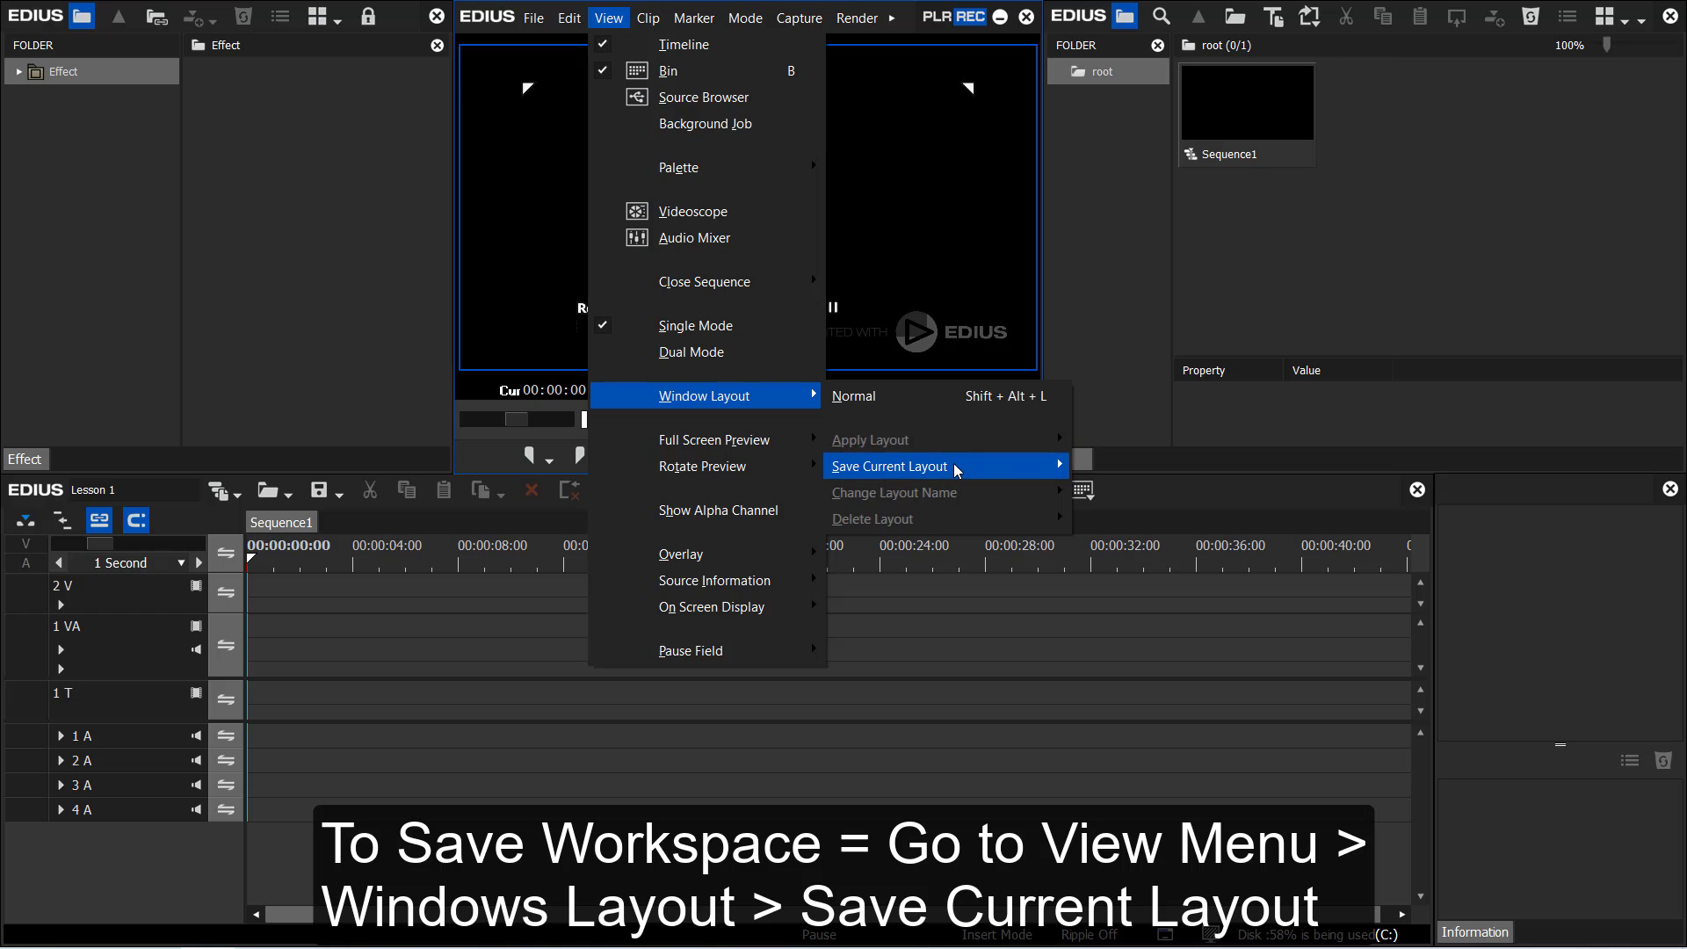
mouse_move(958, 470)
left_click(1096, 467)
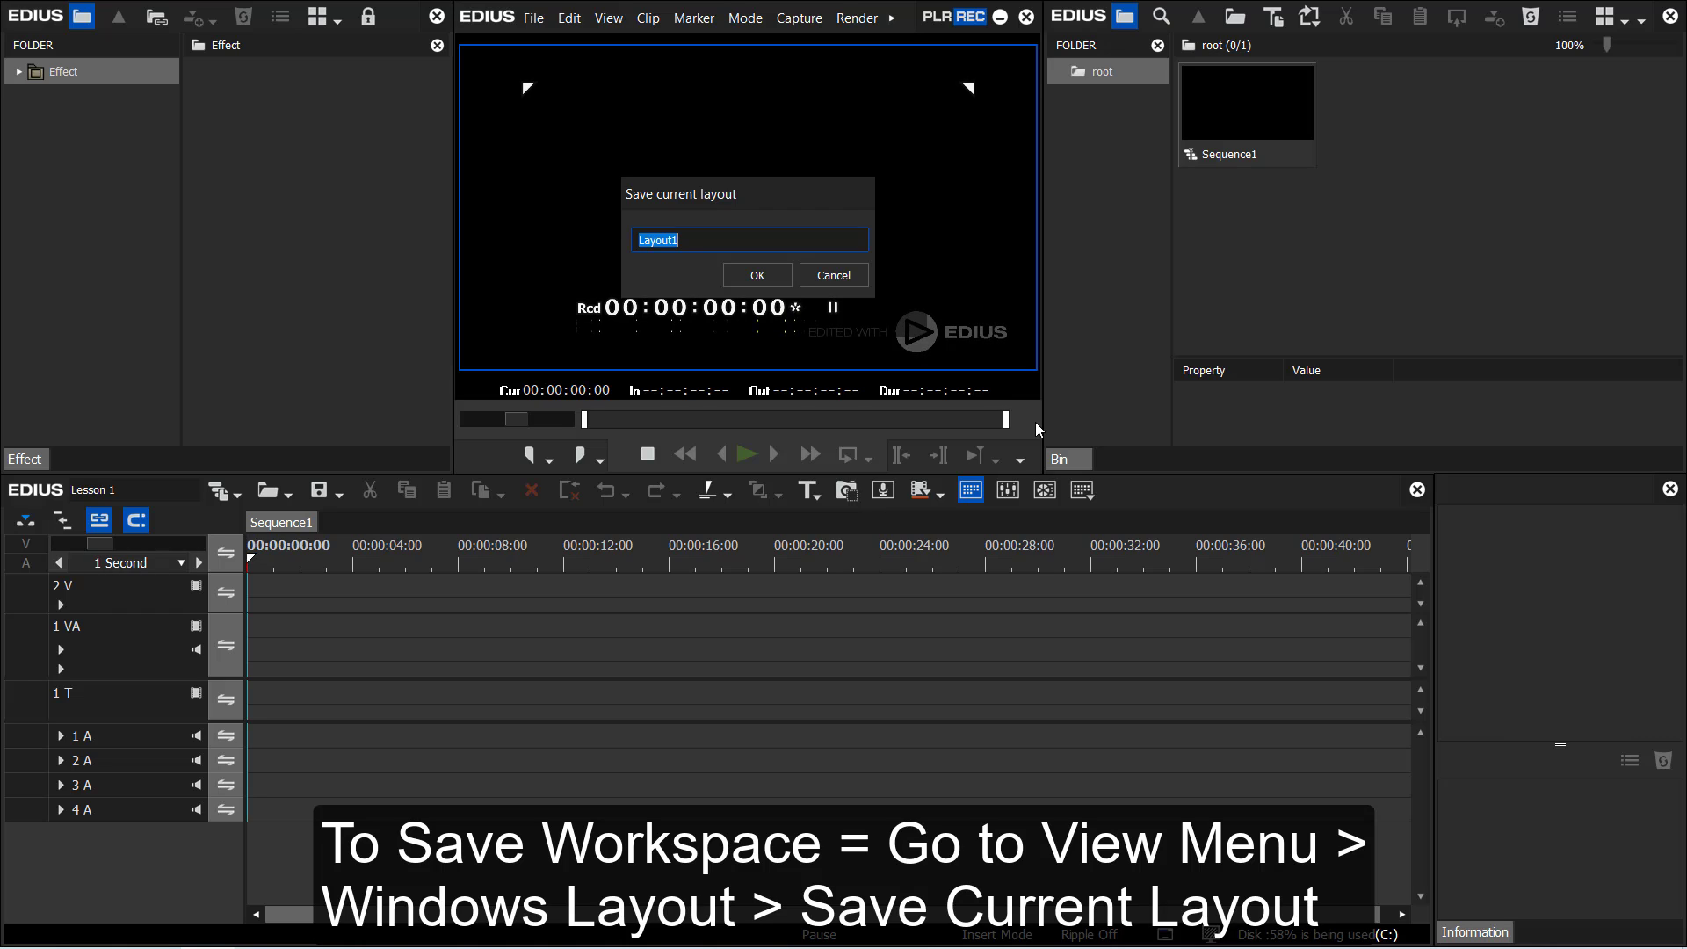
type("u")
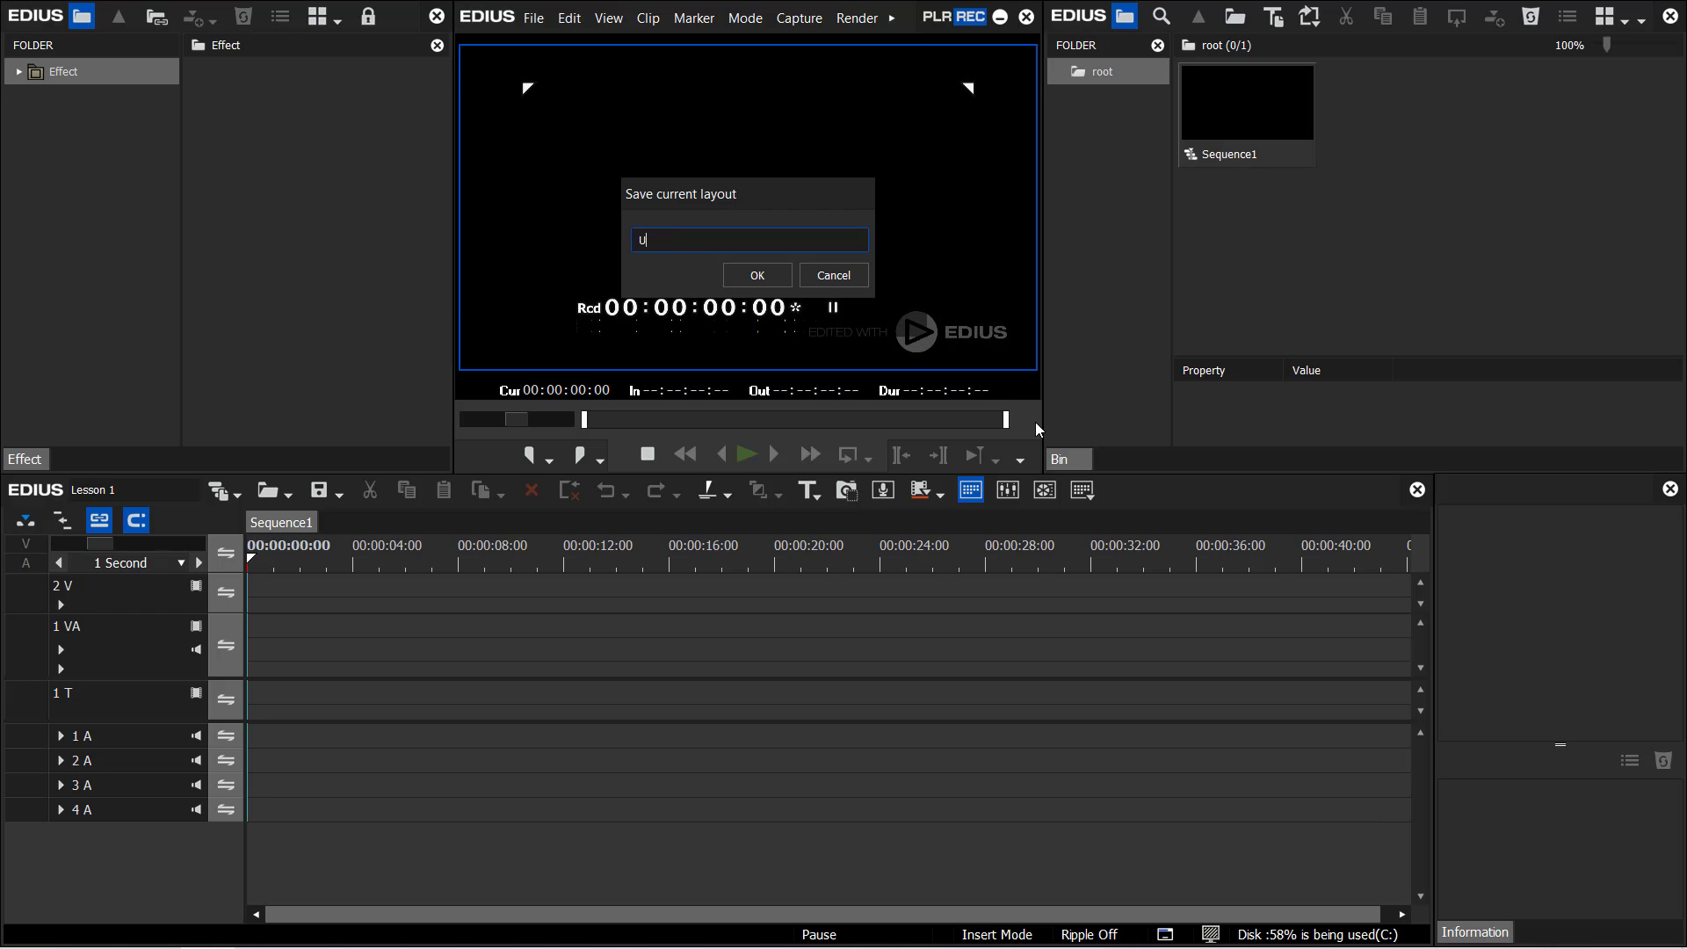
type("ser 1")
left_click(766, 272)
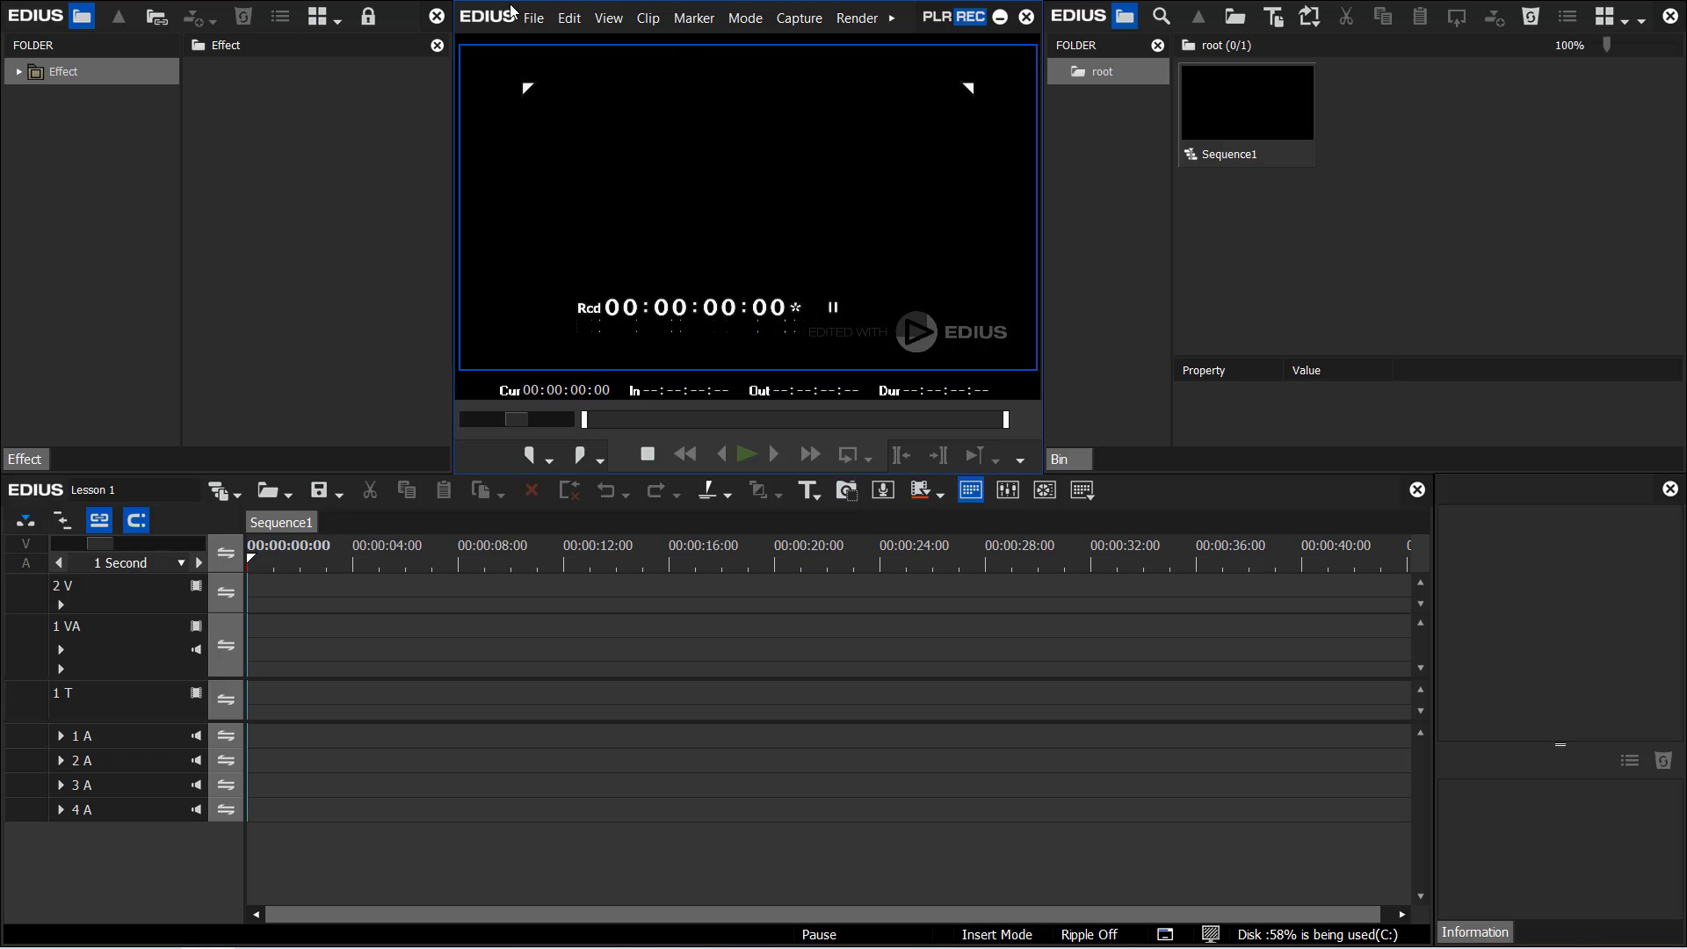
Reset the window layout to Normal.
left_click(608, 18)
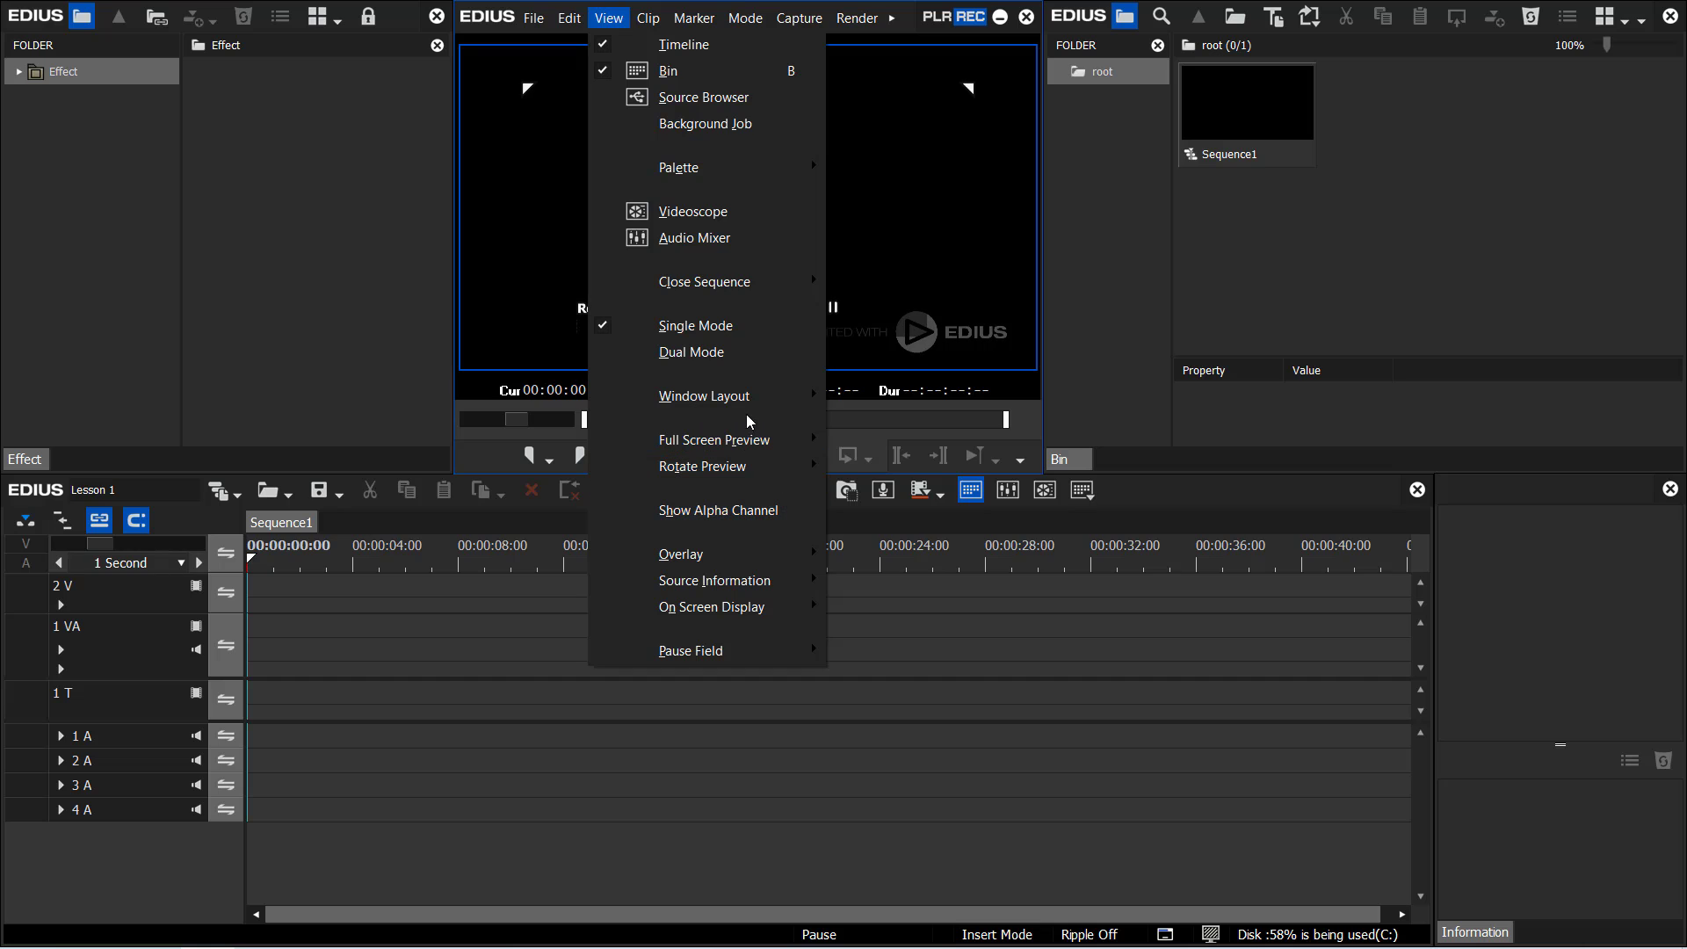
mouse_move(754, 395)
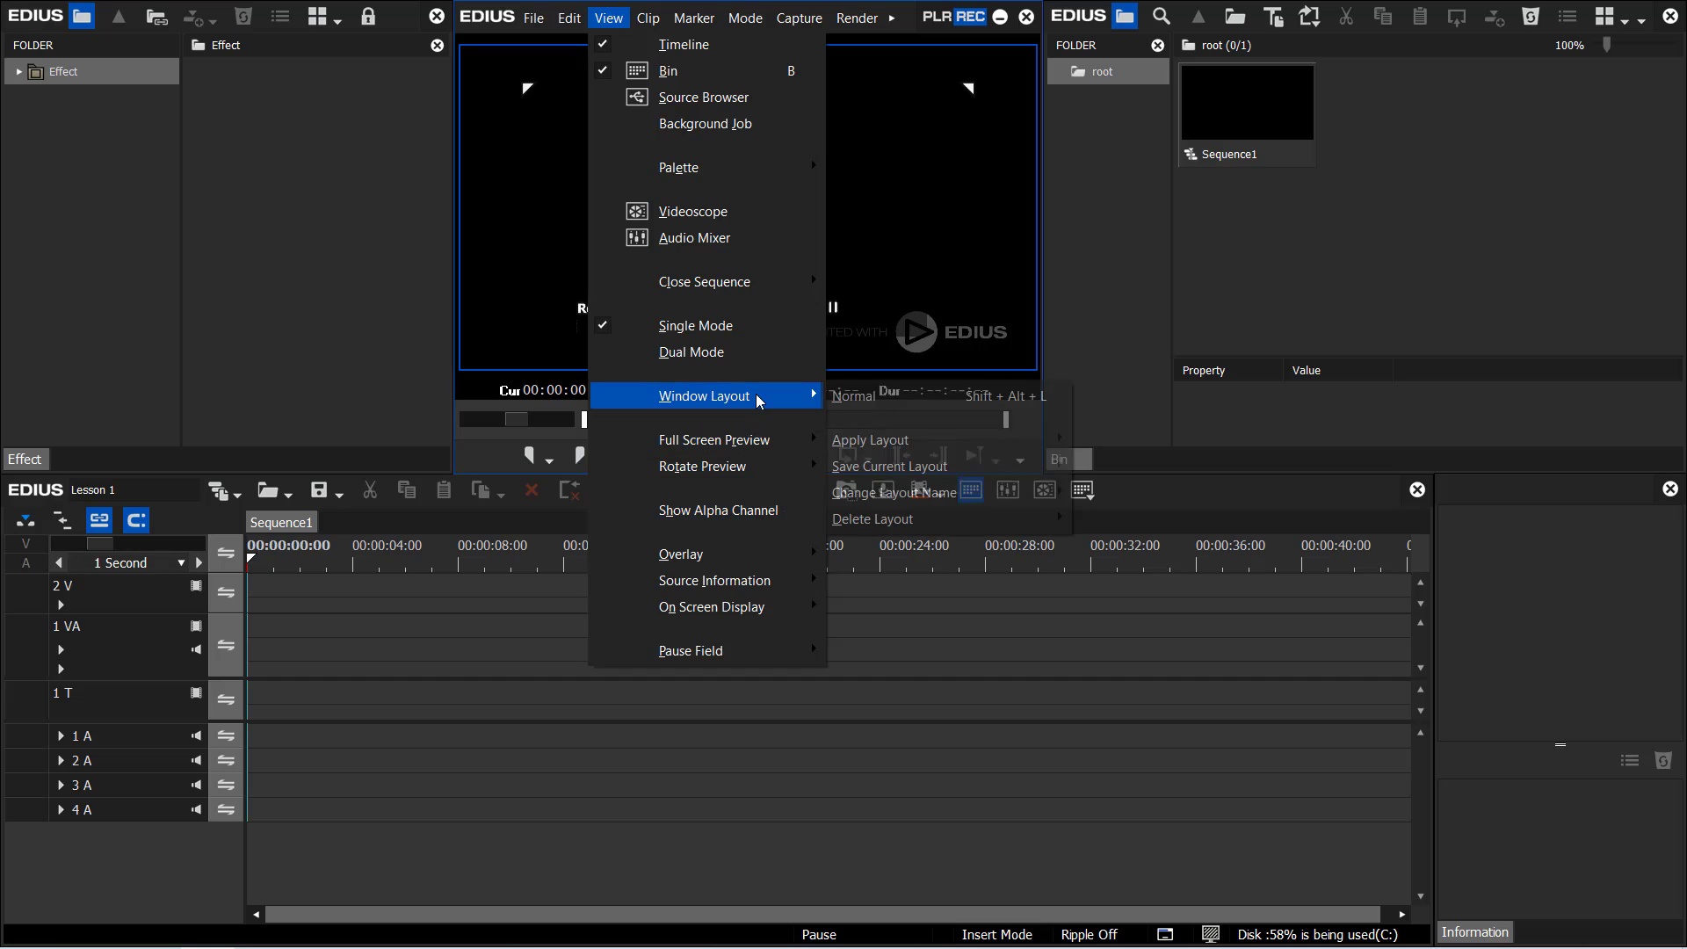
left_click(893, 403)
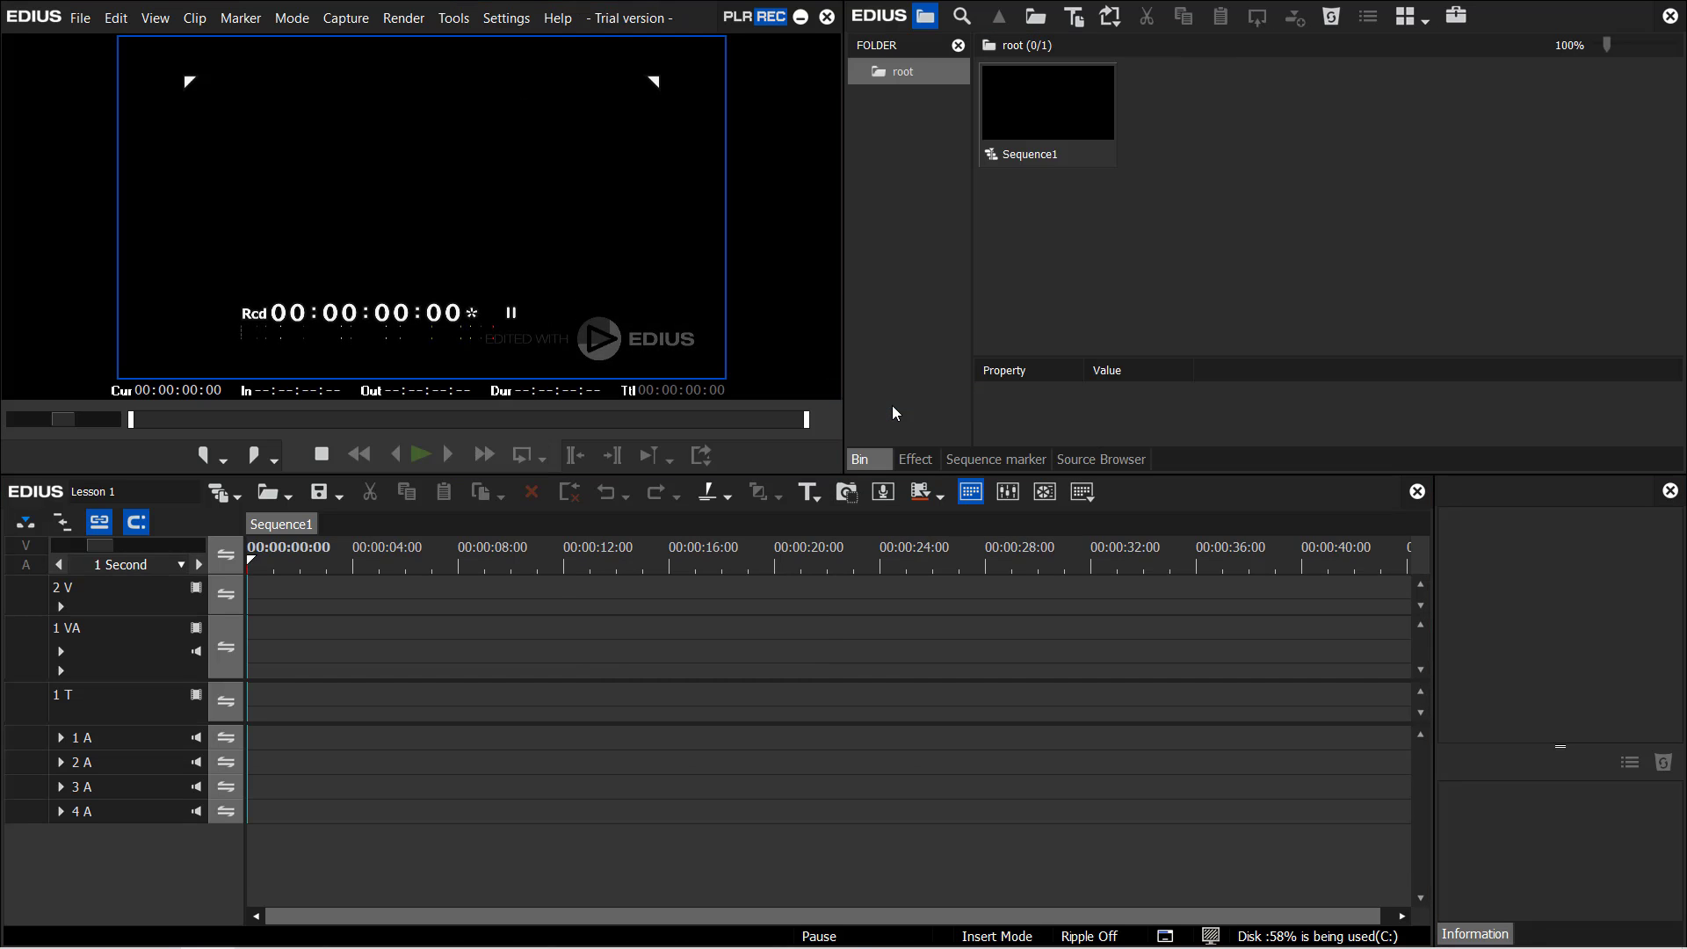
Apply the saved window layout User 1.
left_click(154, 18)
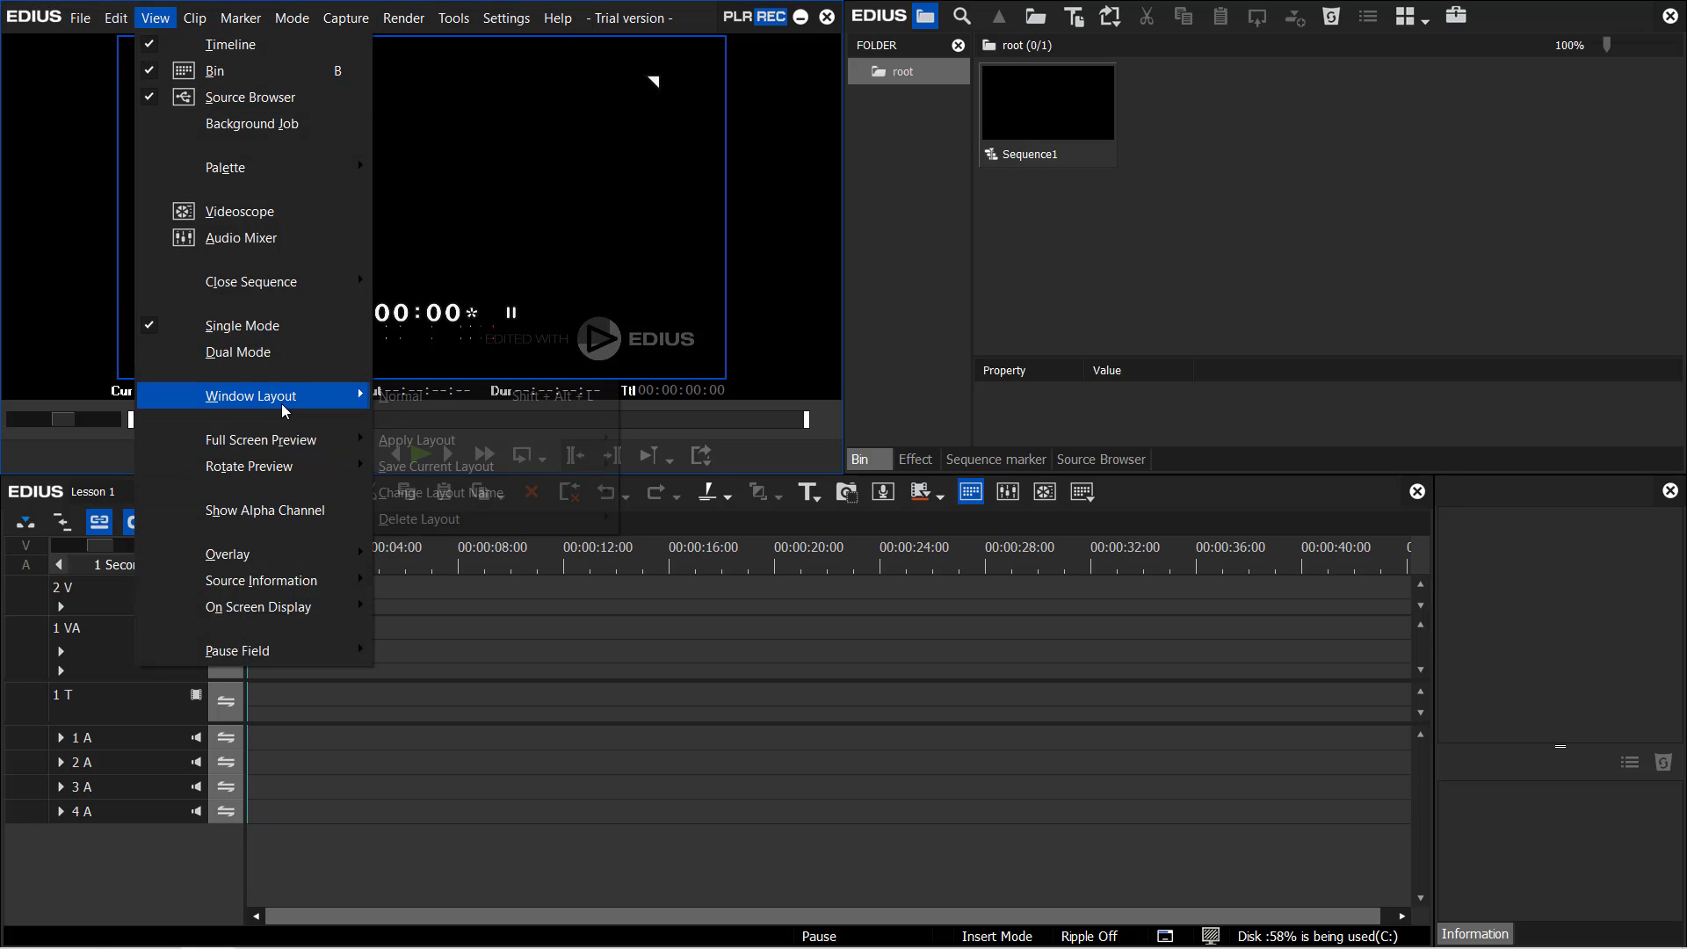
mouse_move(347, 395)
mouse_move(539, 455)
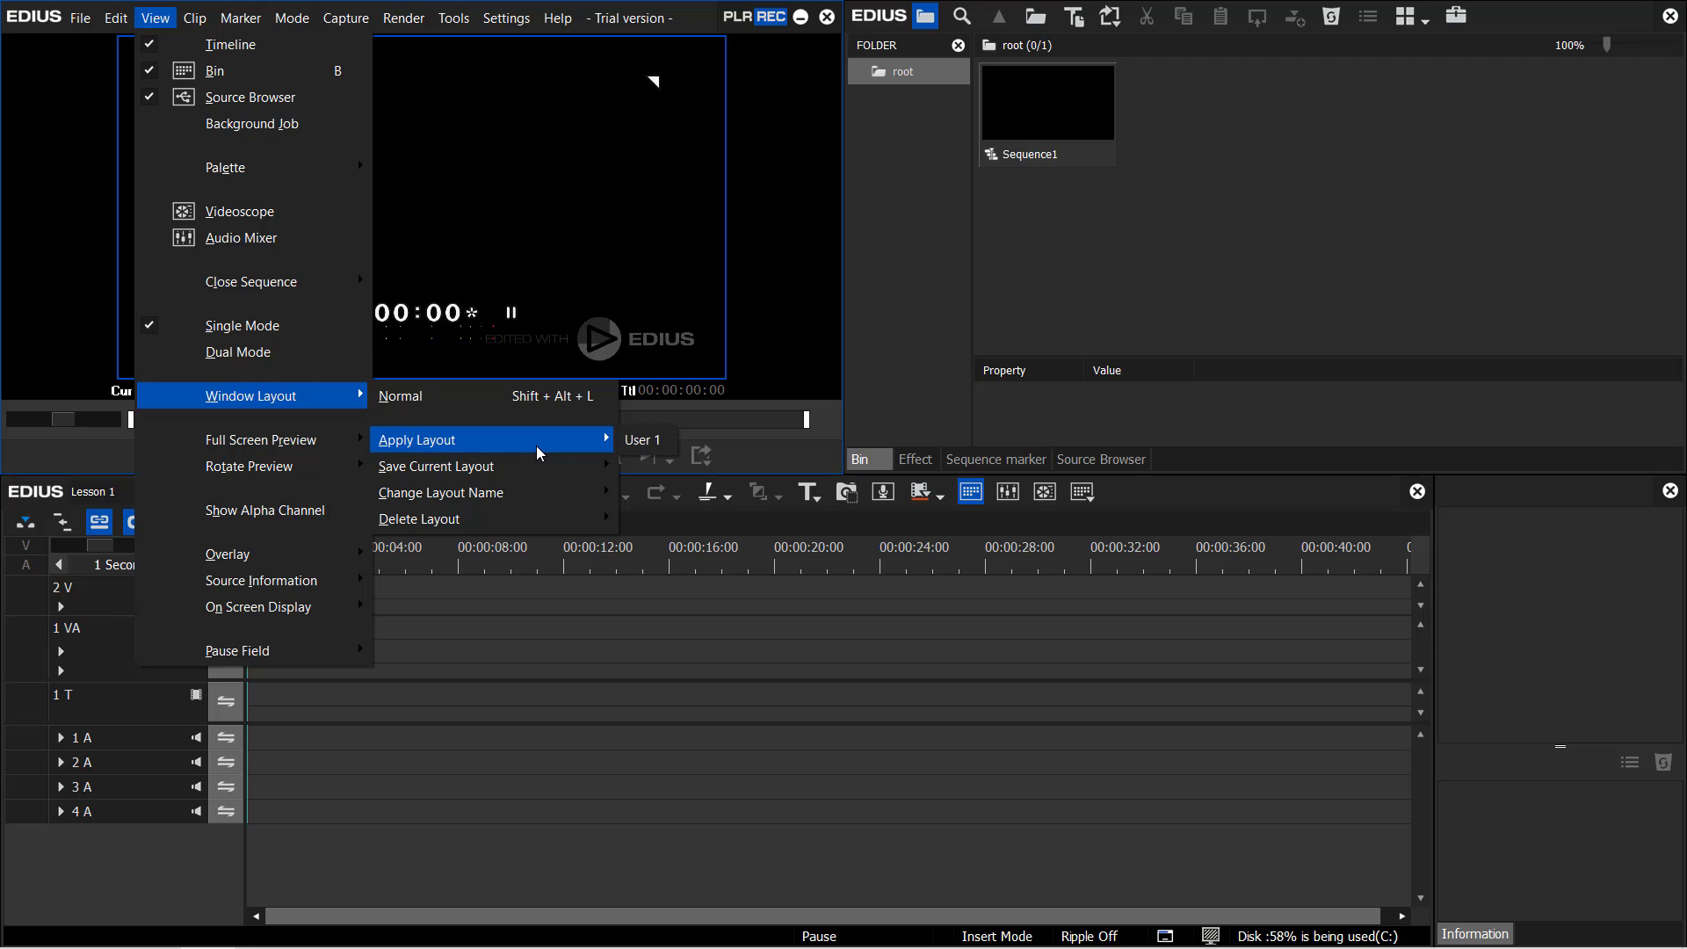
left_click(643, 439)
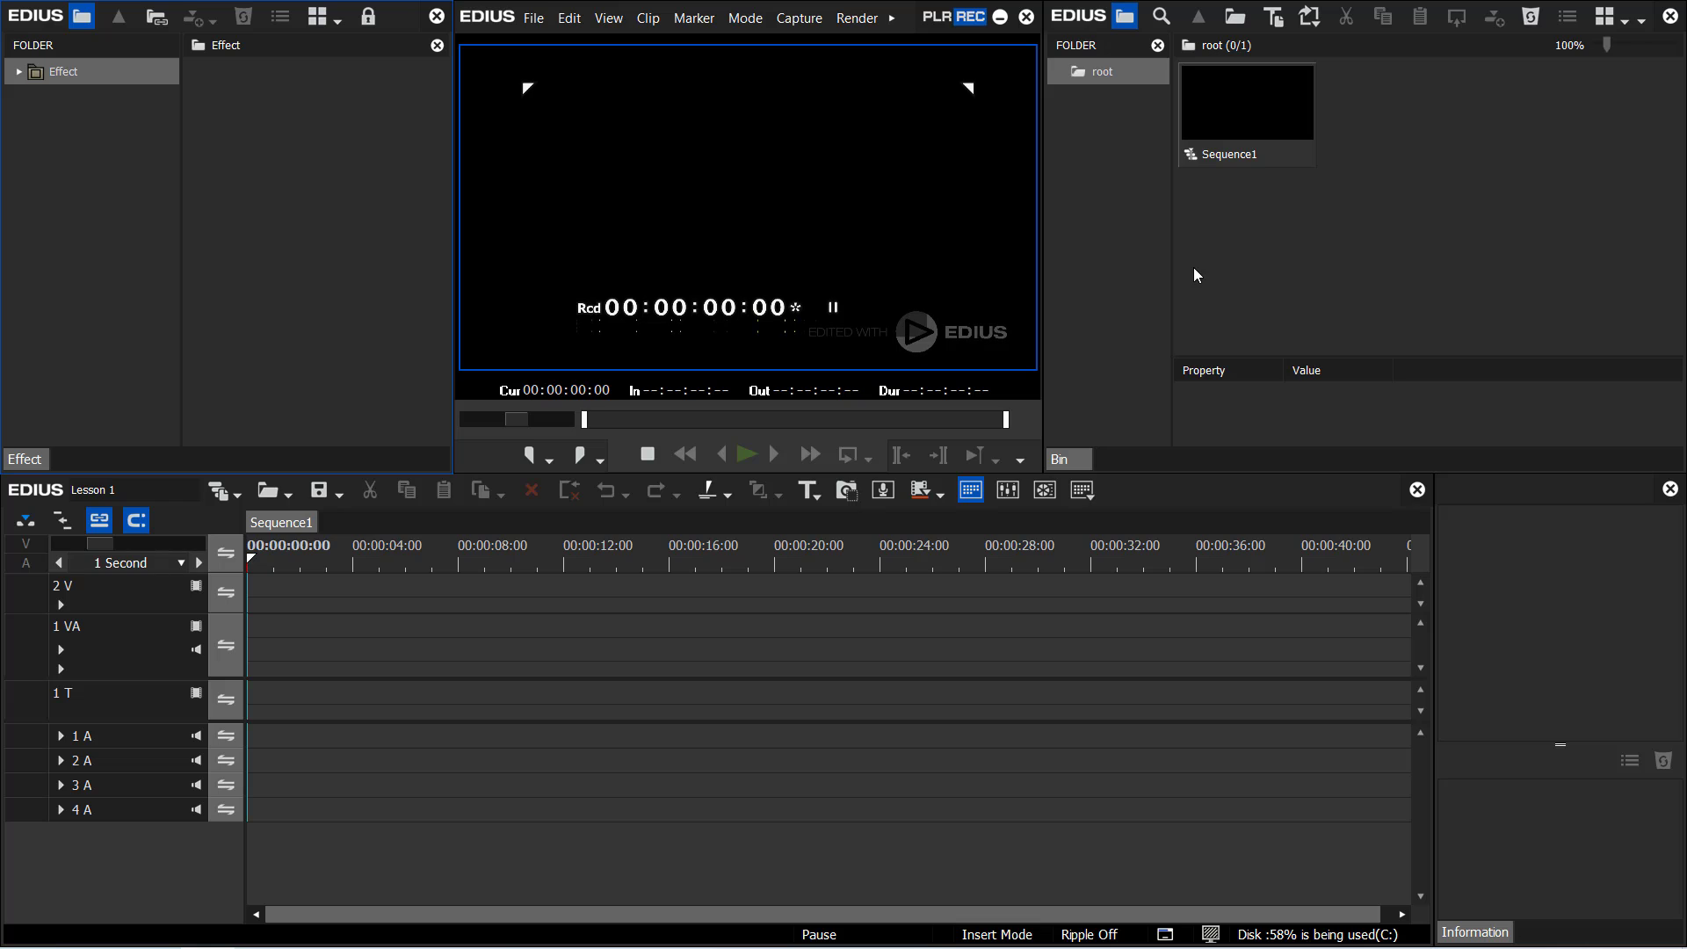
left_click(1100, 72)
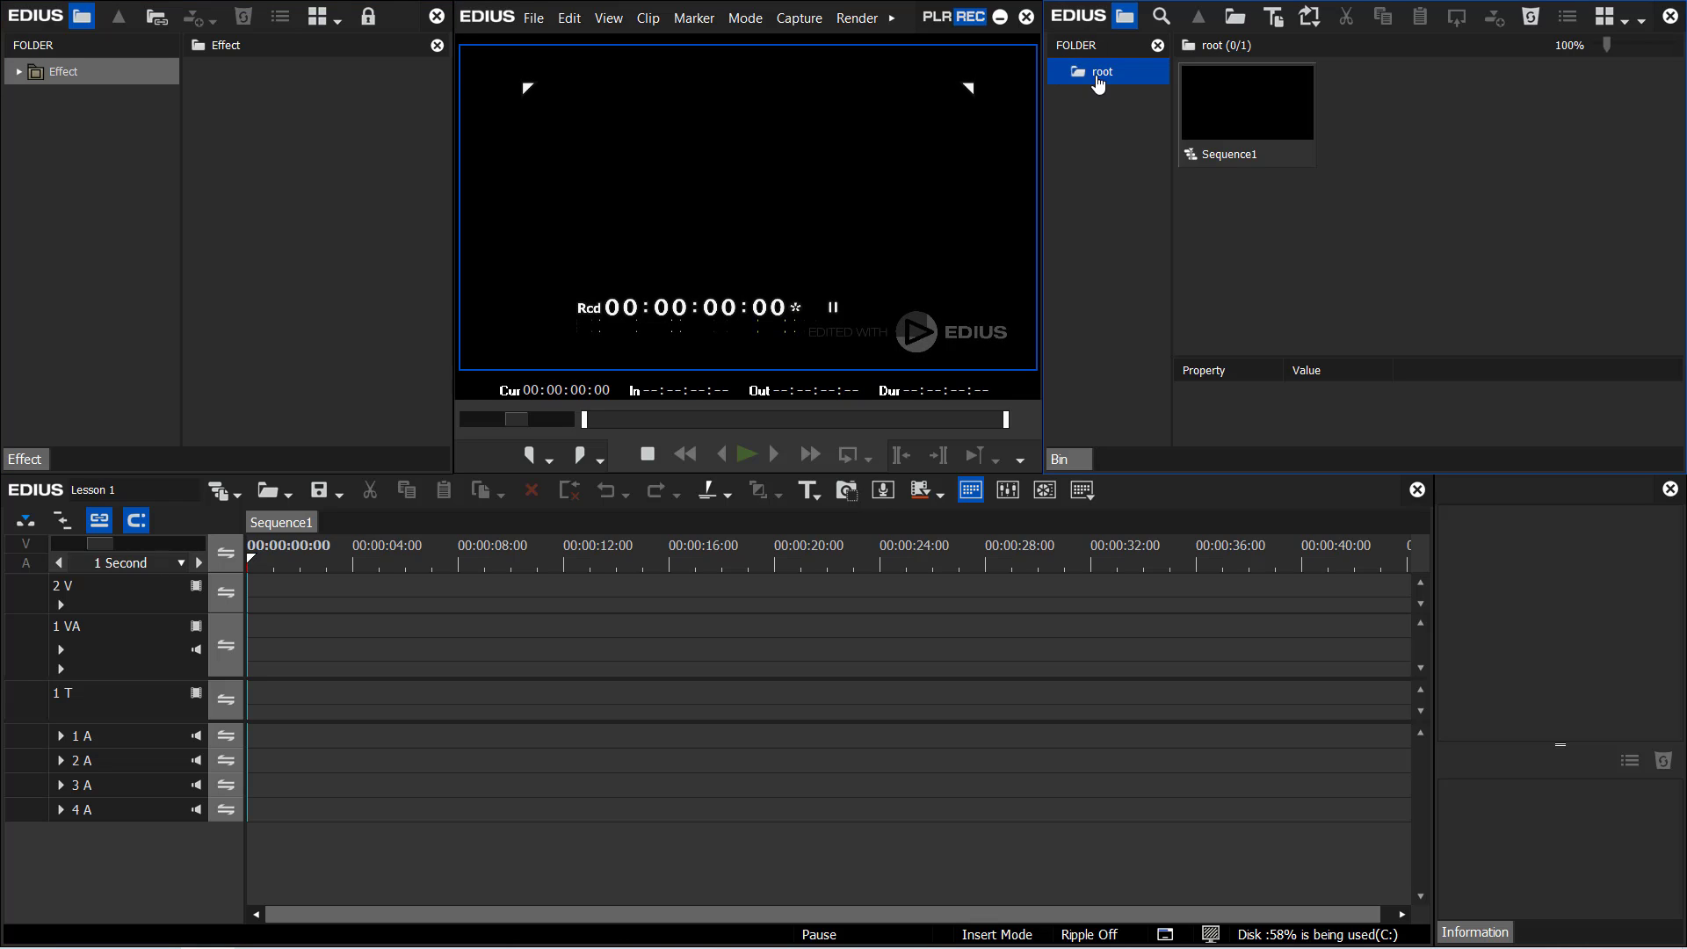
left_click(1101, 72)
key("Return")
left_click(277, 525)
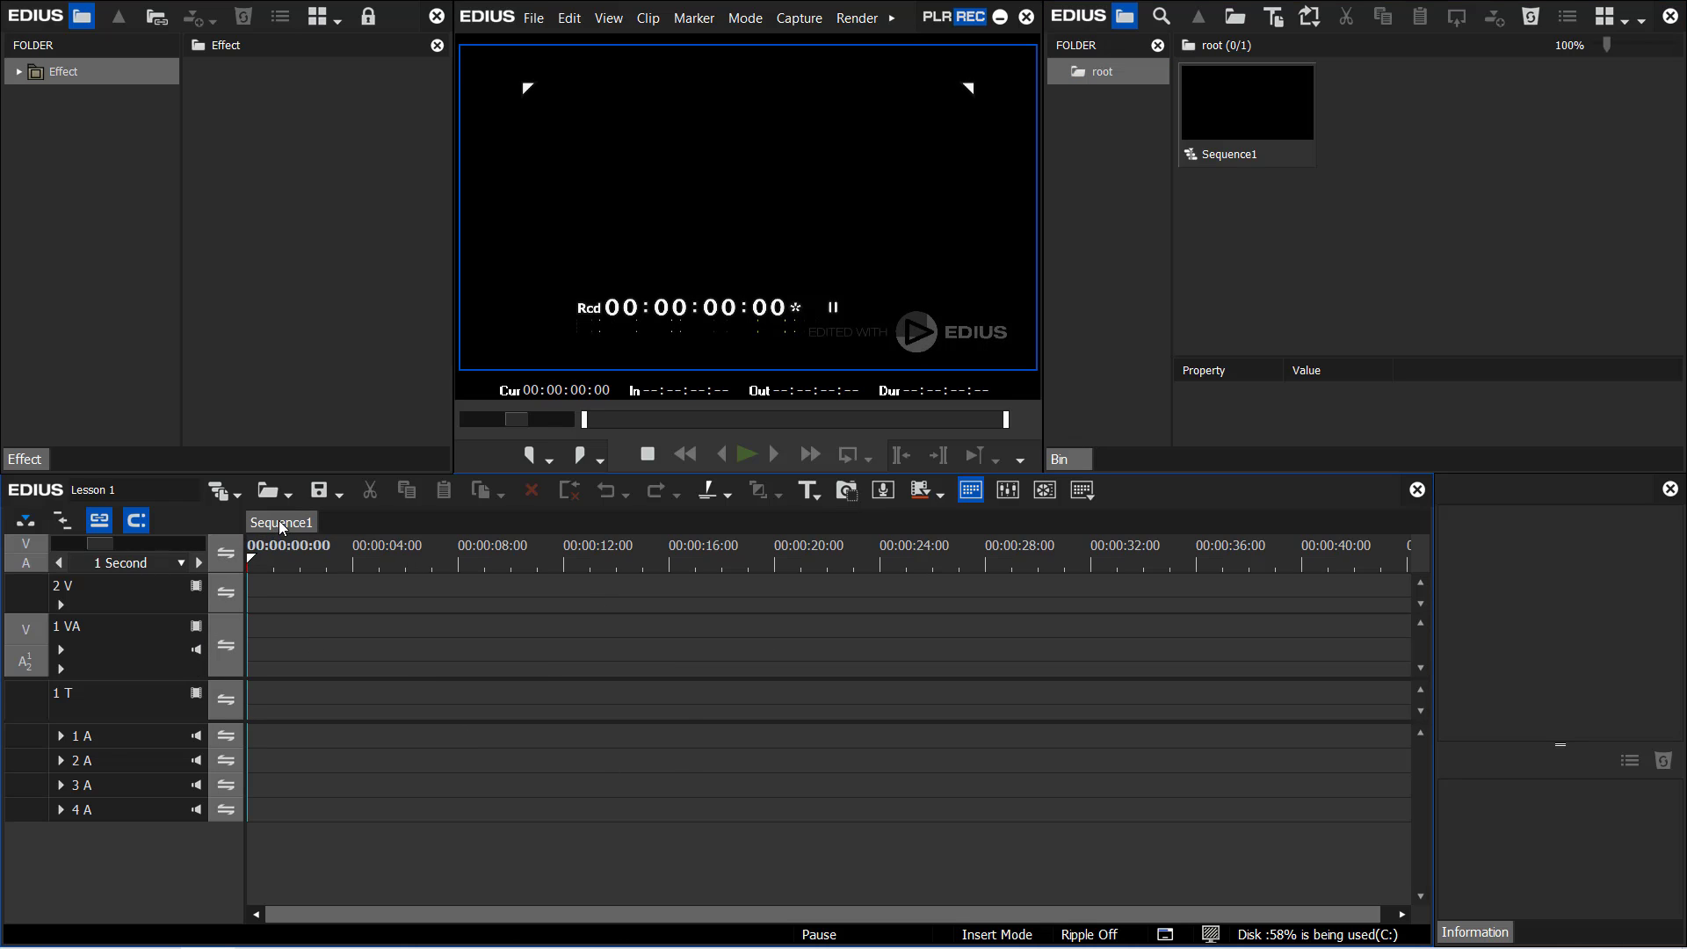
left_click(1235, 155)
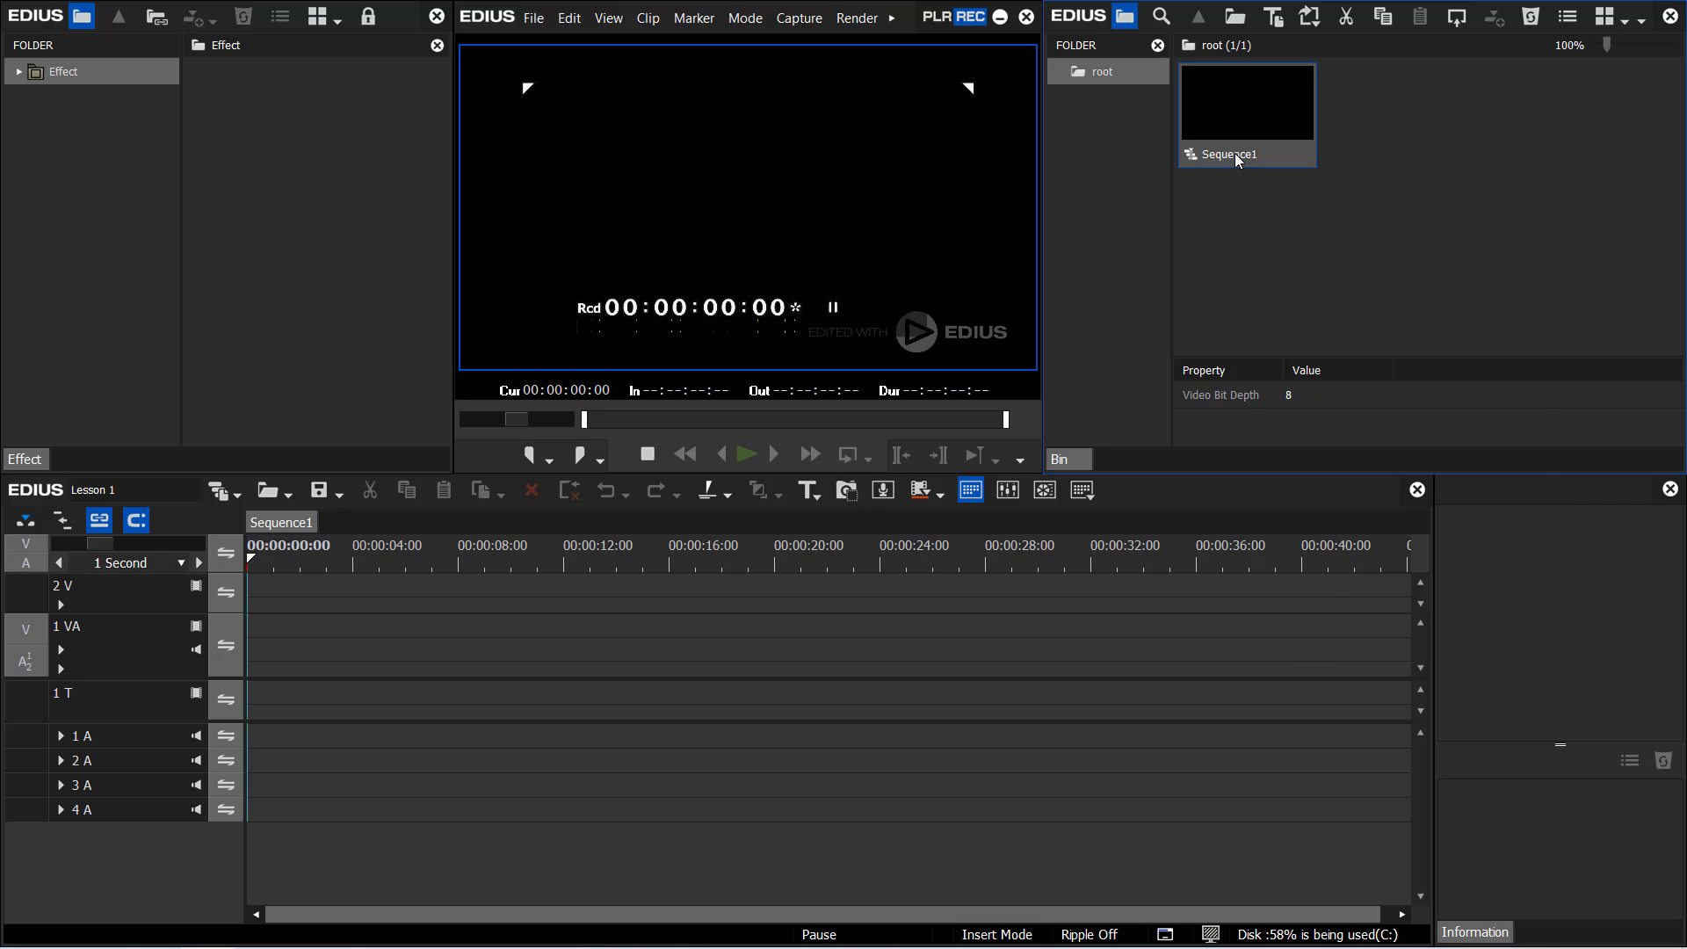
right_click(1236, 152)
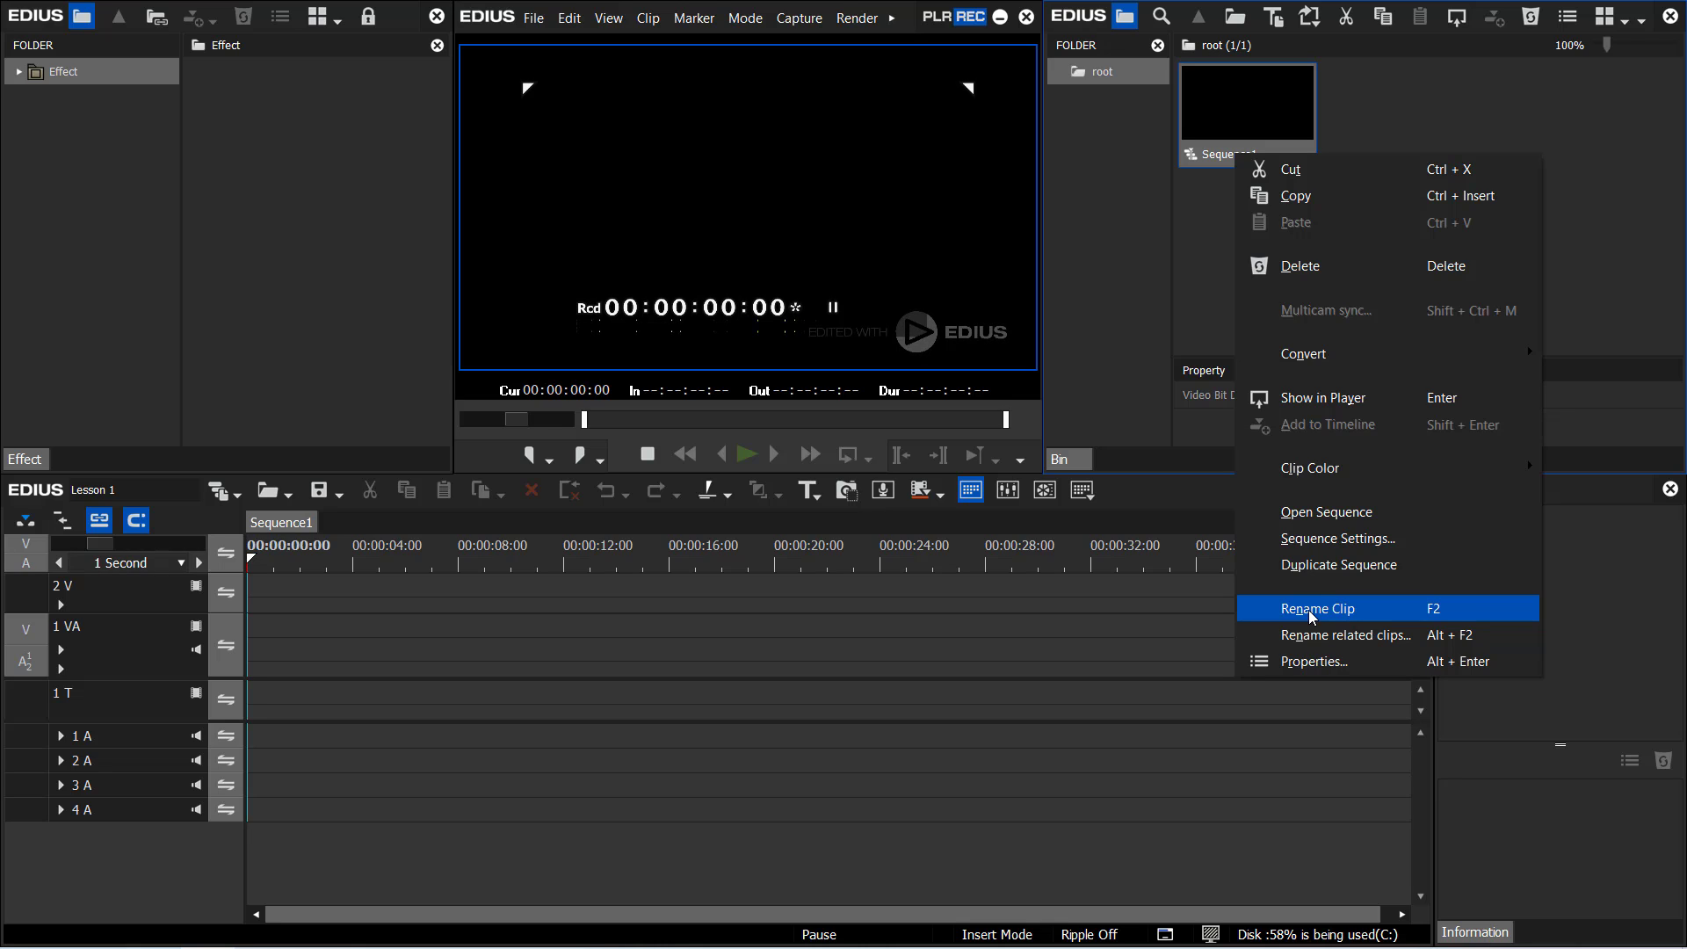
left_click(1188, 267)
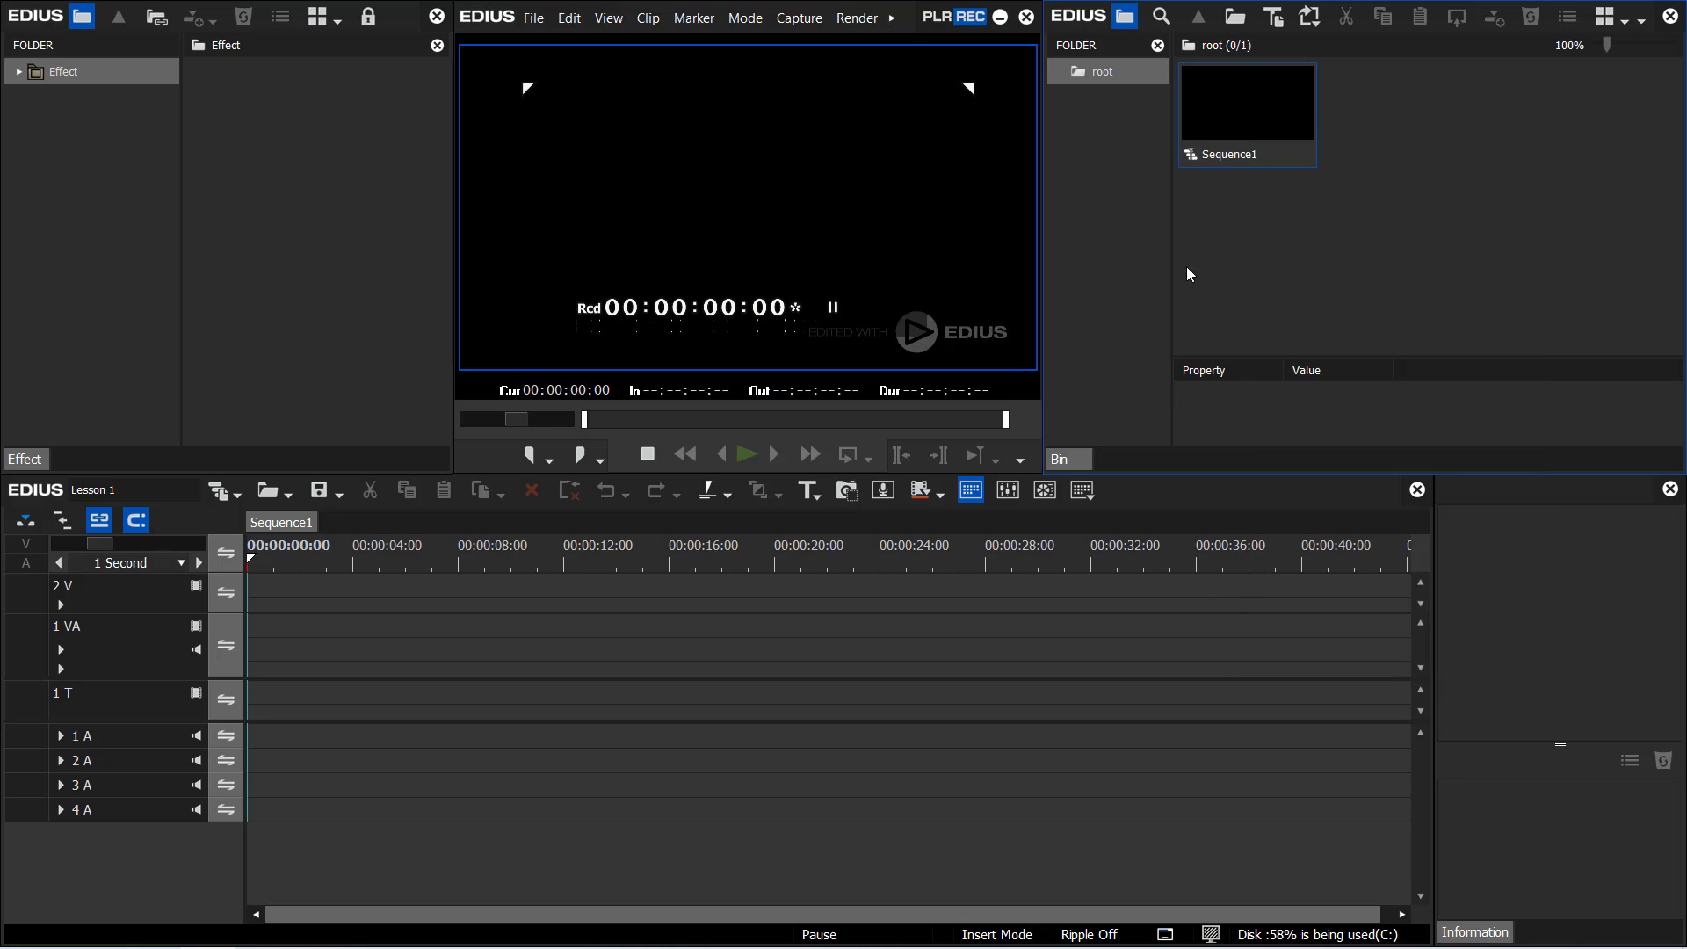
Create a new folder named Camera 1 under root in the Bin.
left_click(1104, 202)
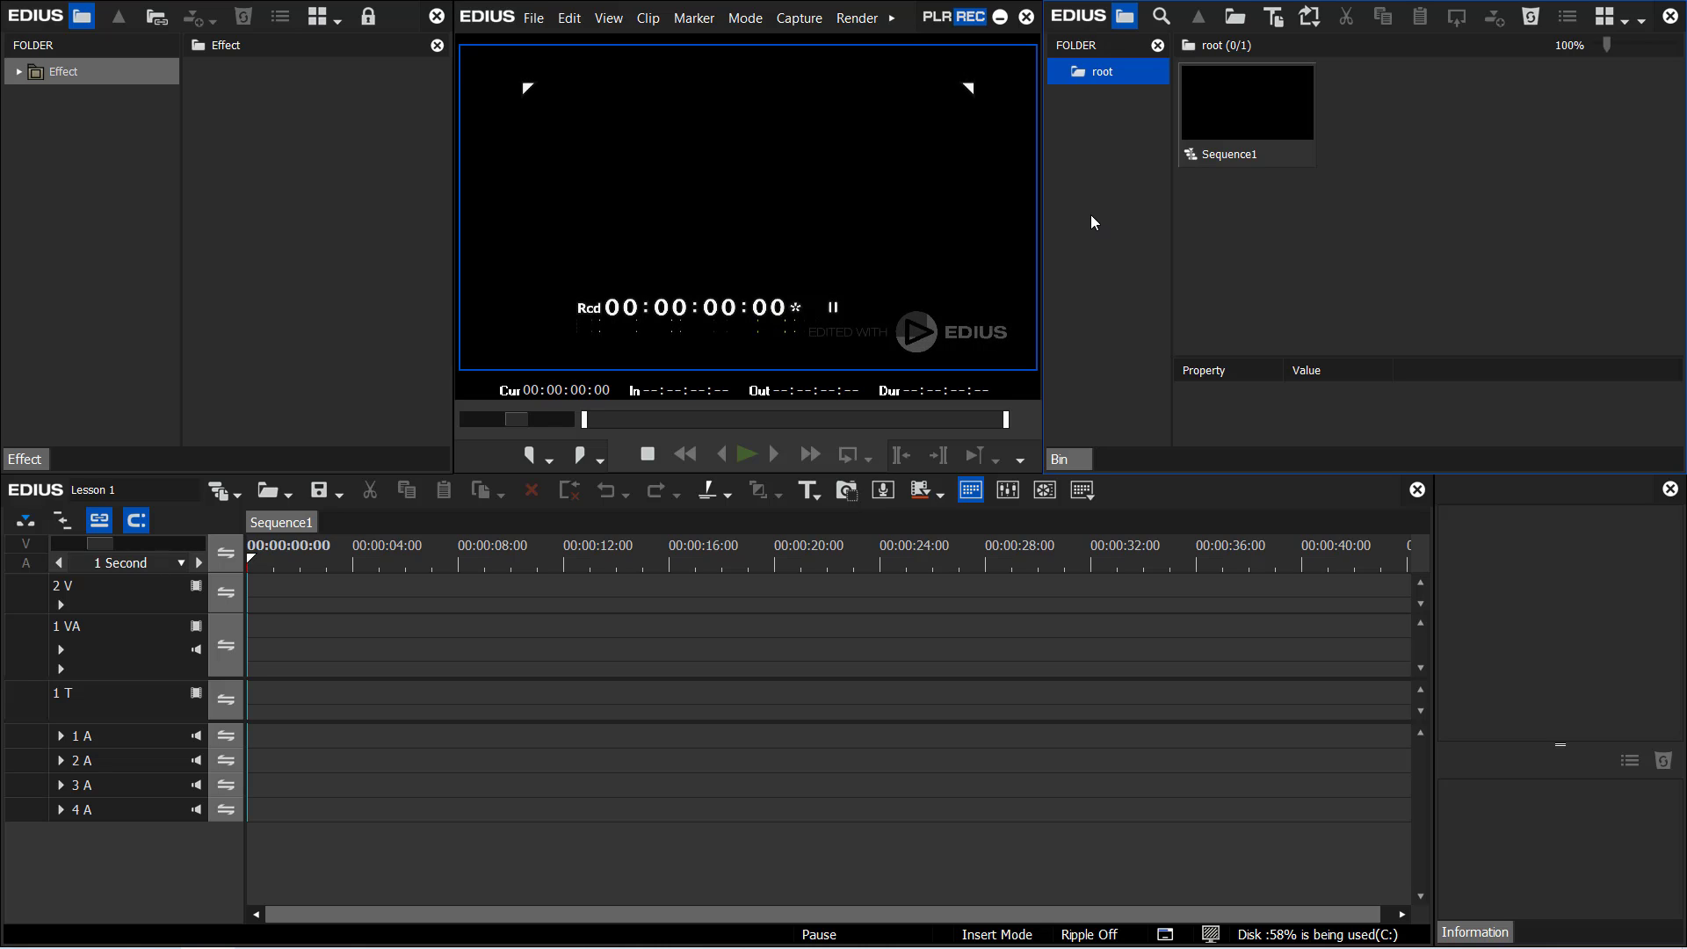
right_click(1092, 217)
left_click(1159, 234)
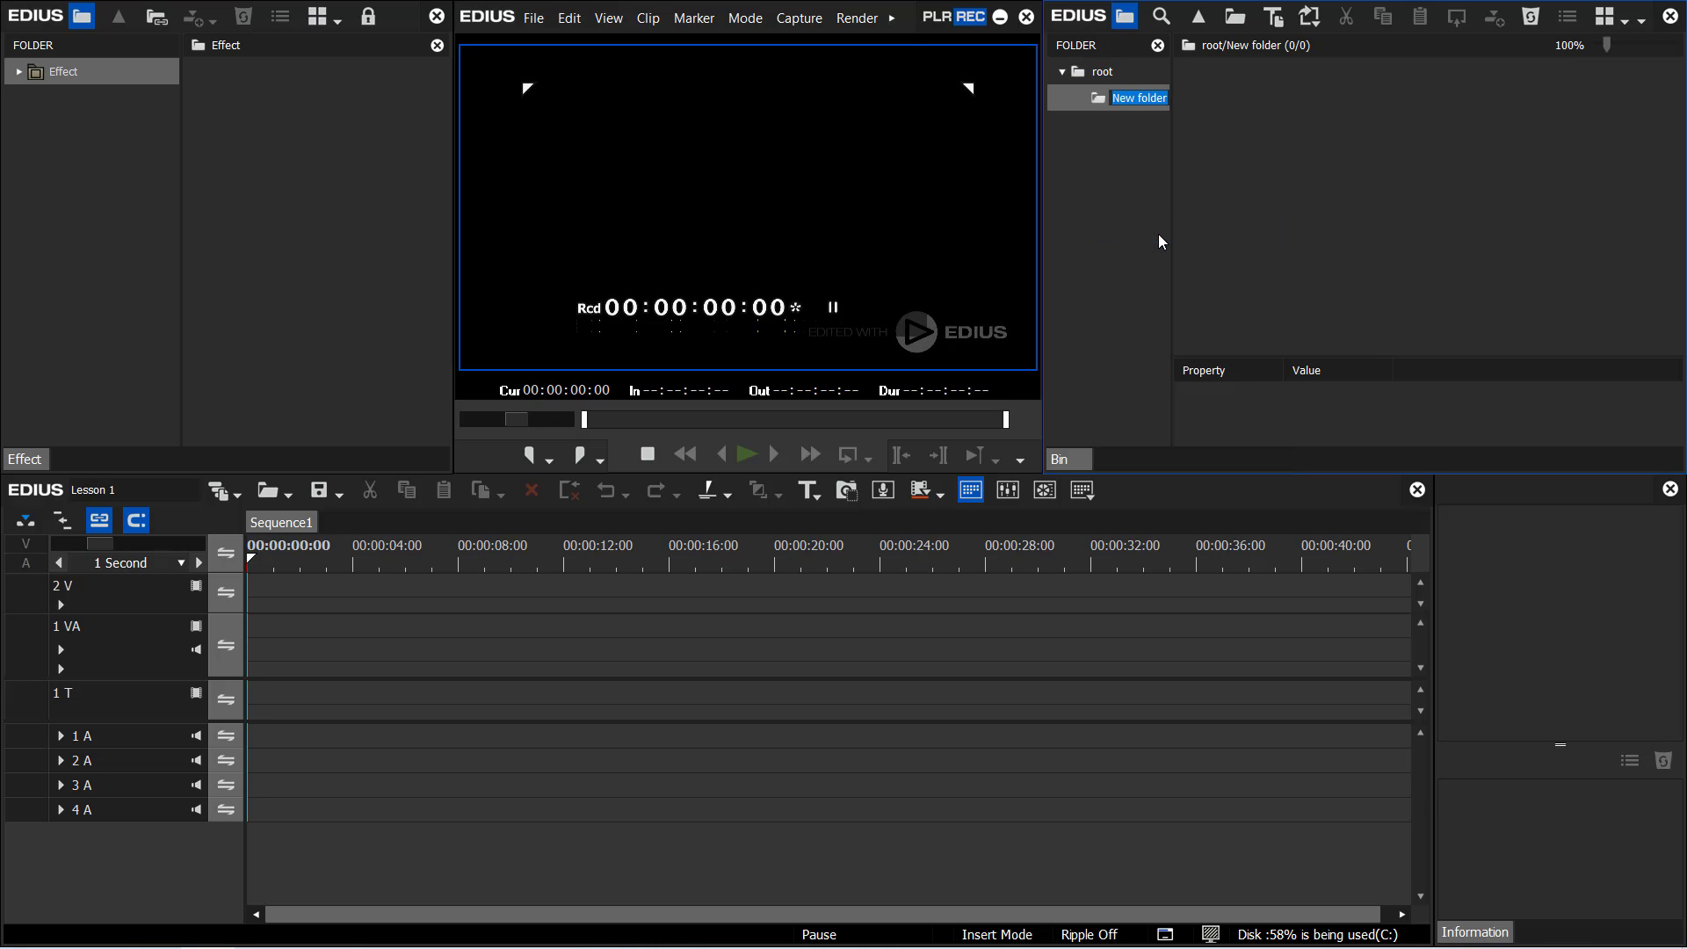
type("G")
key("BackSpace")
type("Camera 1")
key("Return")
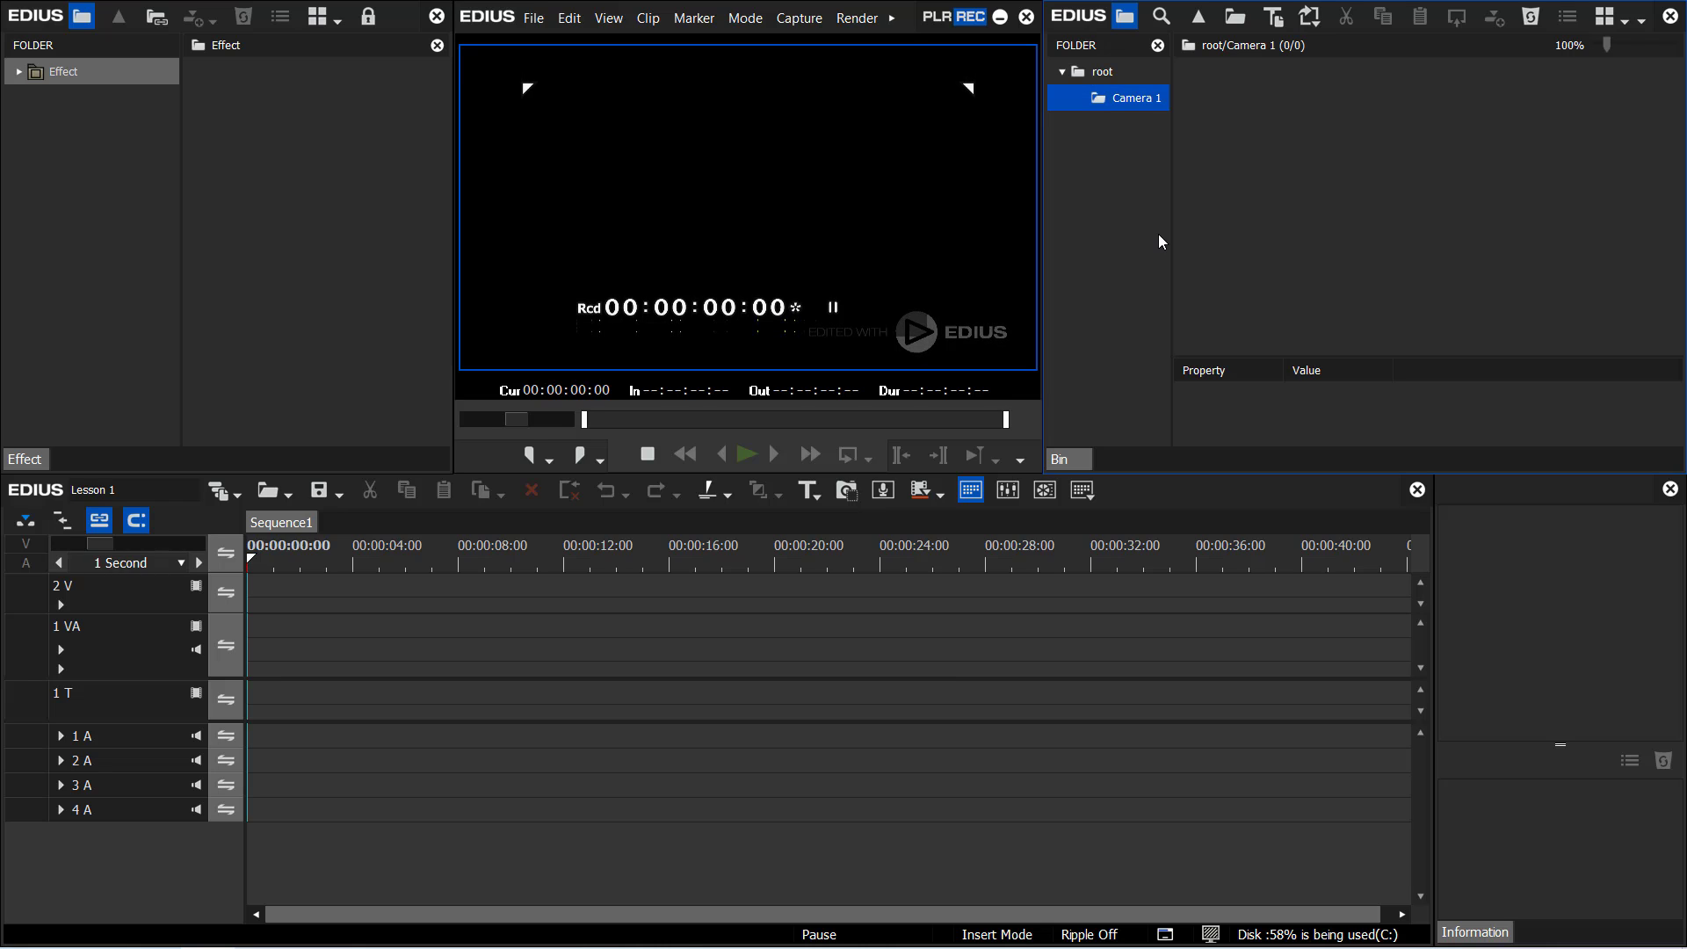
Start adding files to the Camera 1 bin folder and browse to Edius 9 Training Tutor, Marriage Videos, Camera 1 on Local Disk (C:).
right_click(1300, 155)
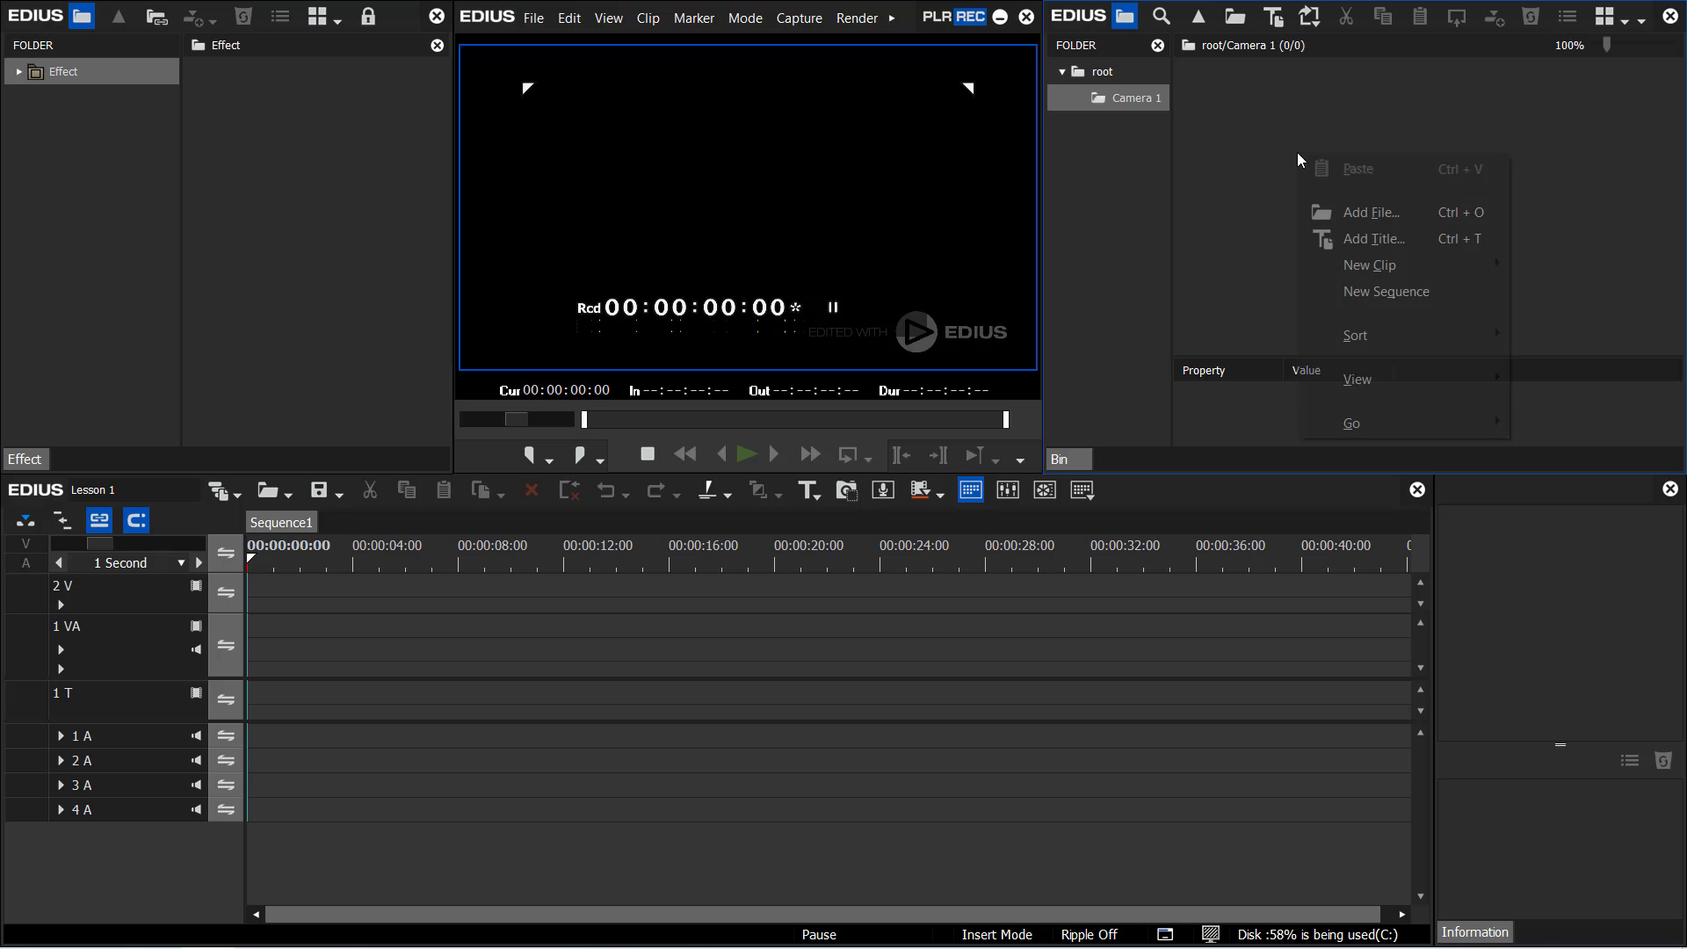
left_click(1356, 222)
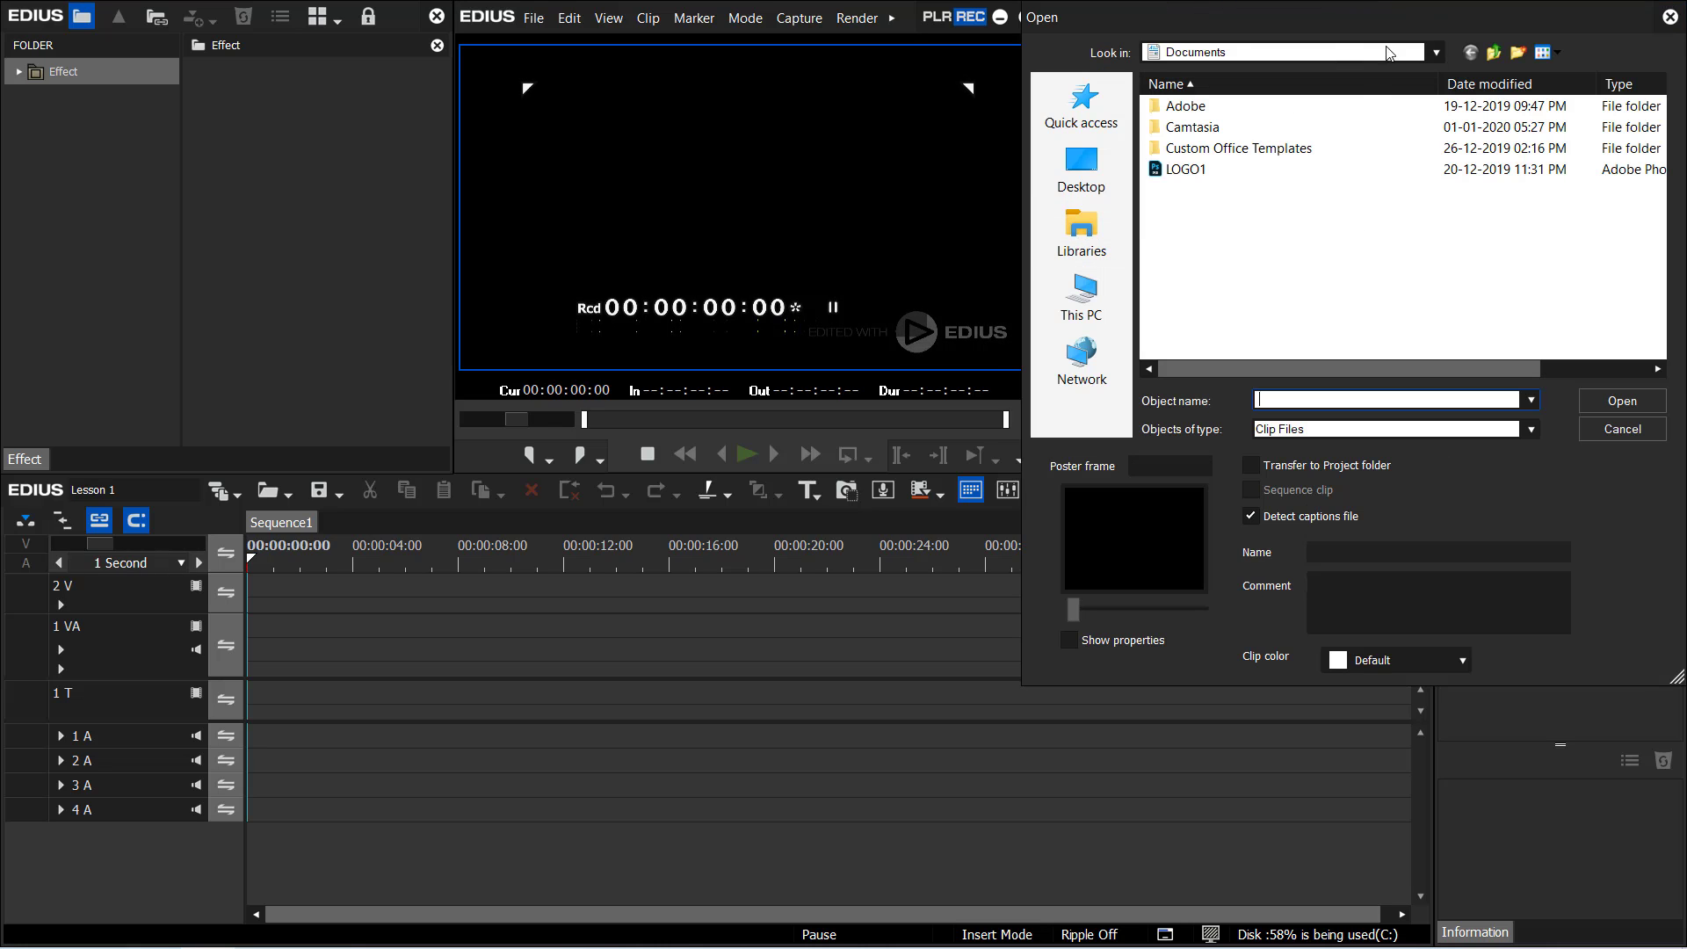
left_click(1099, 303)
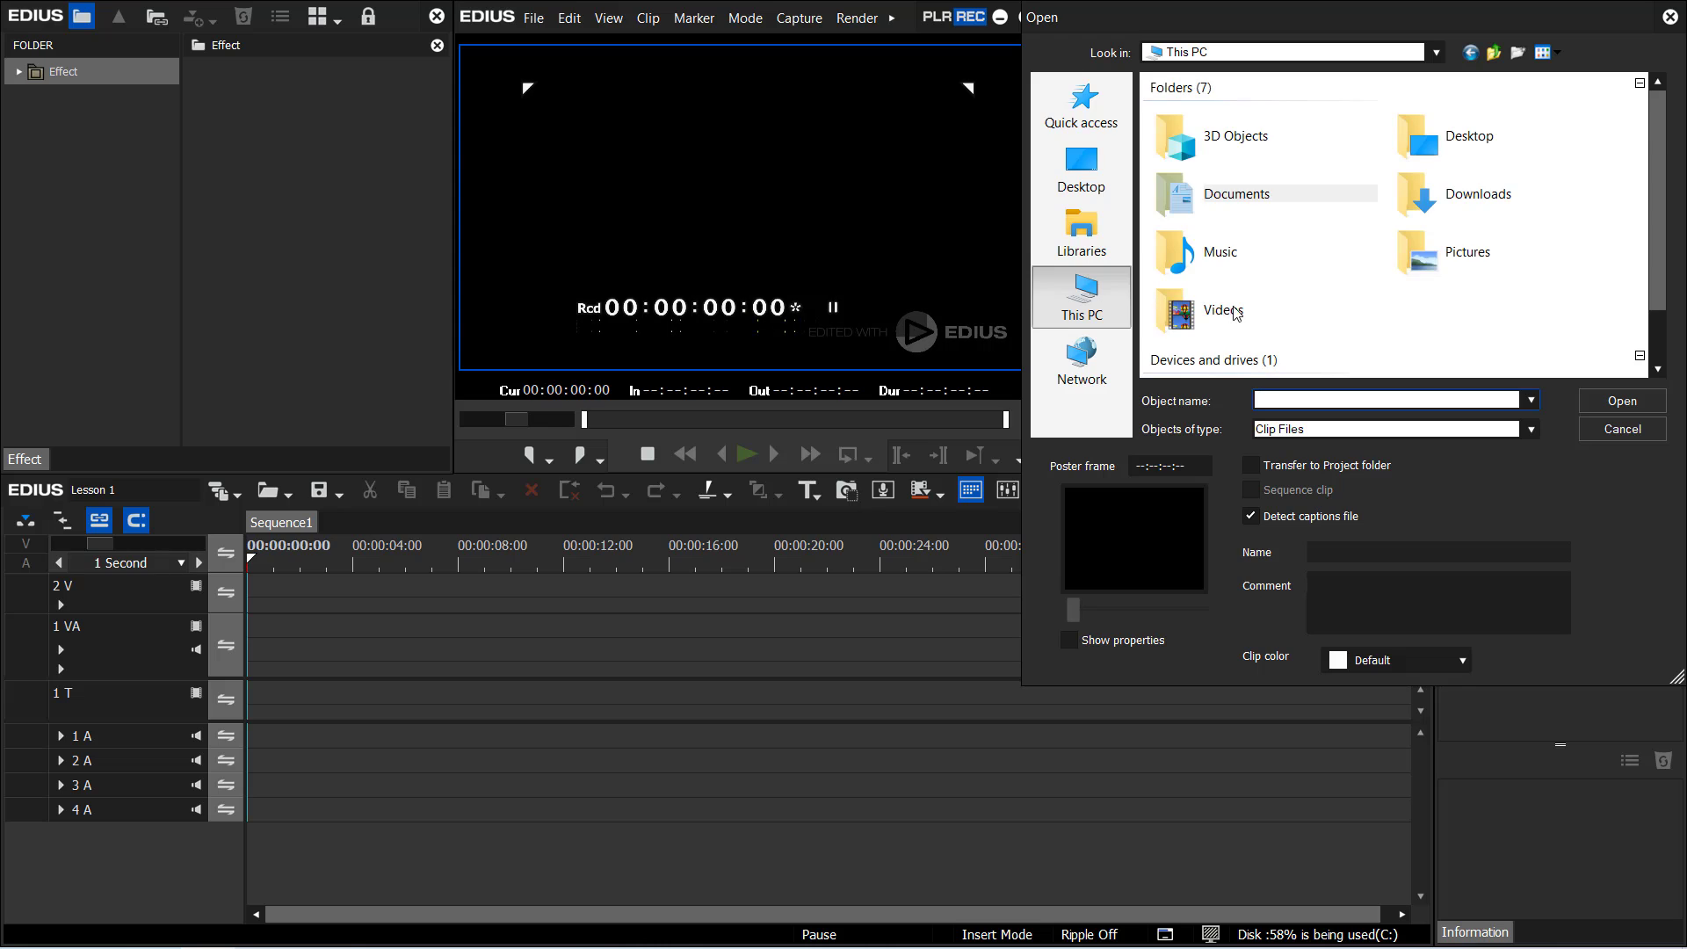
scroll(1295, 349, "down", 2)
double_click(1250, 344)
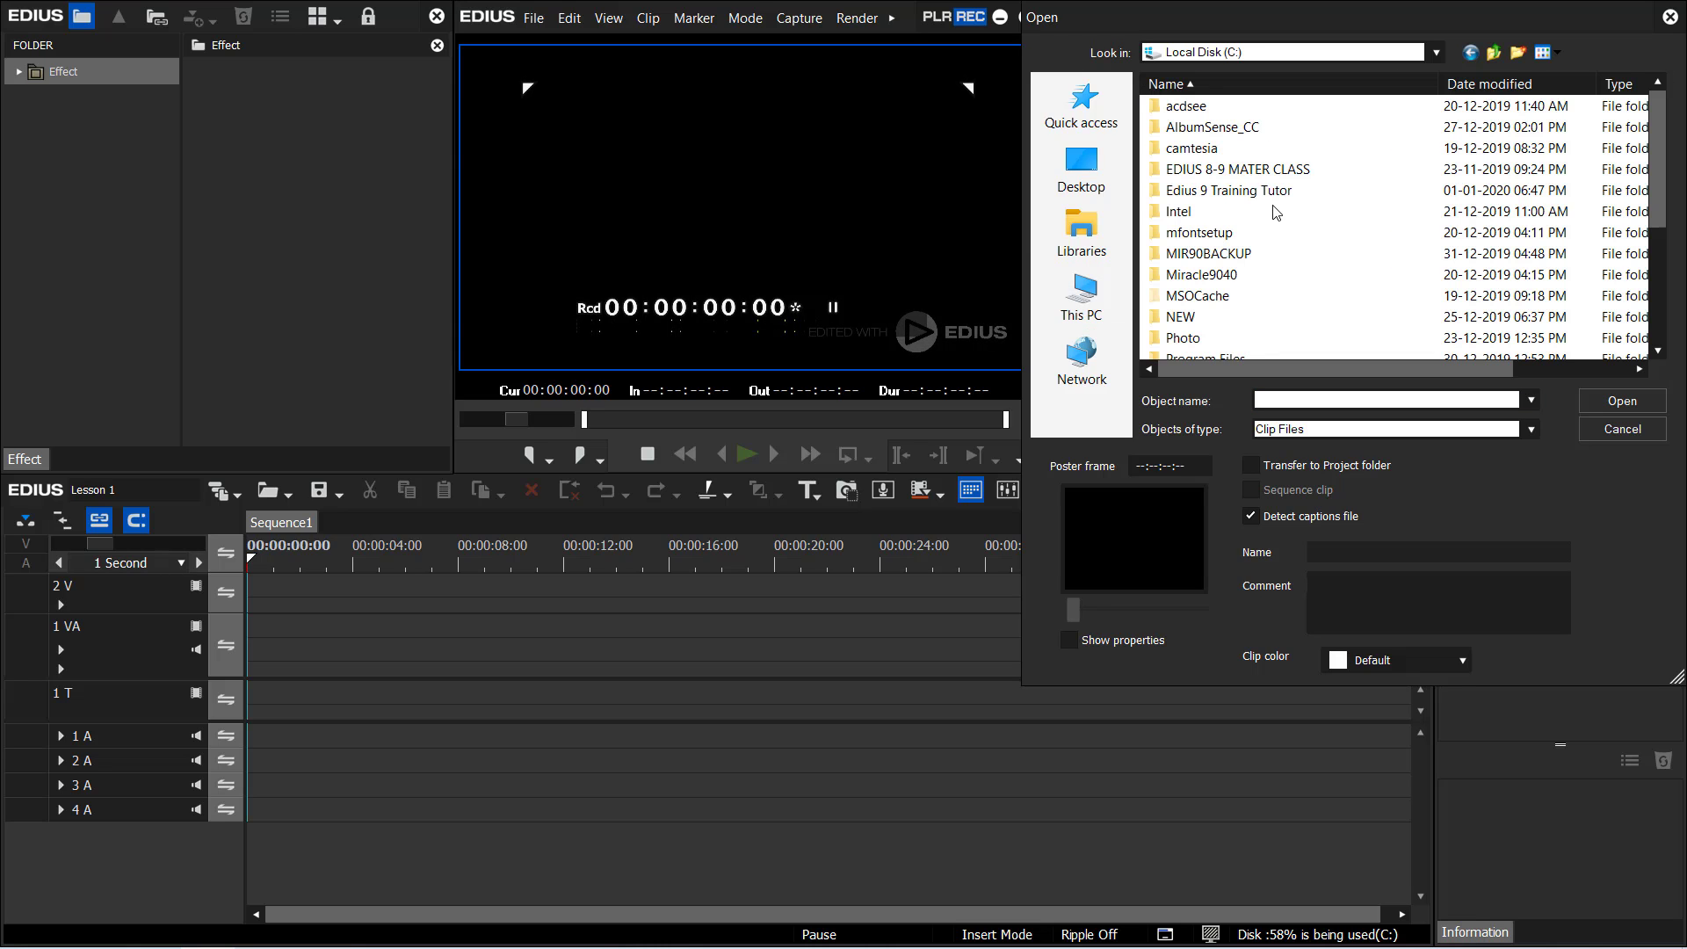
double_click(1266, 191)
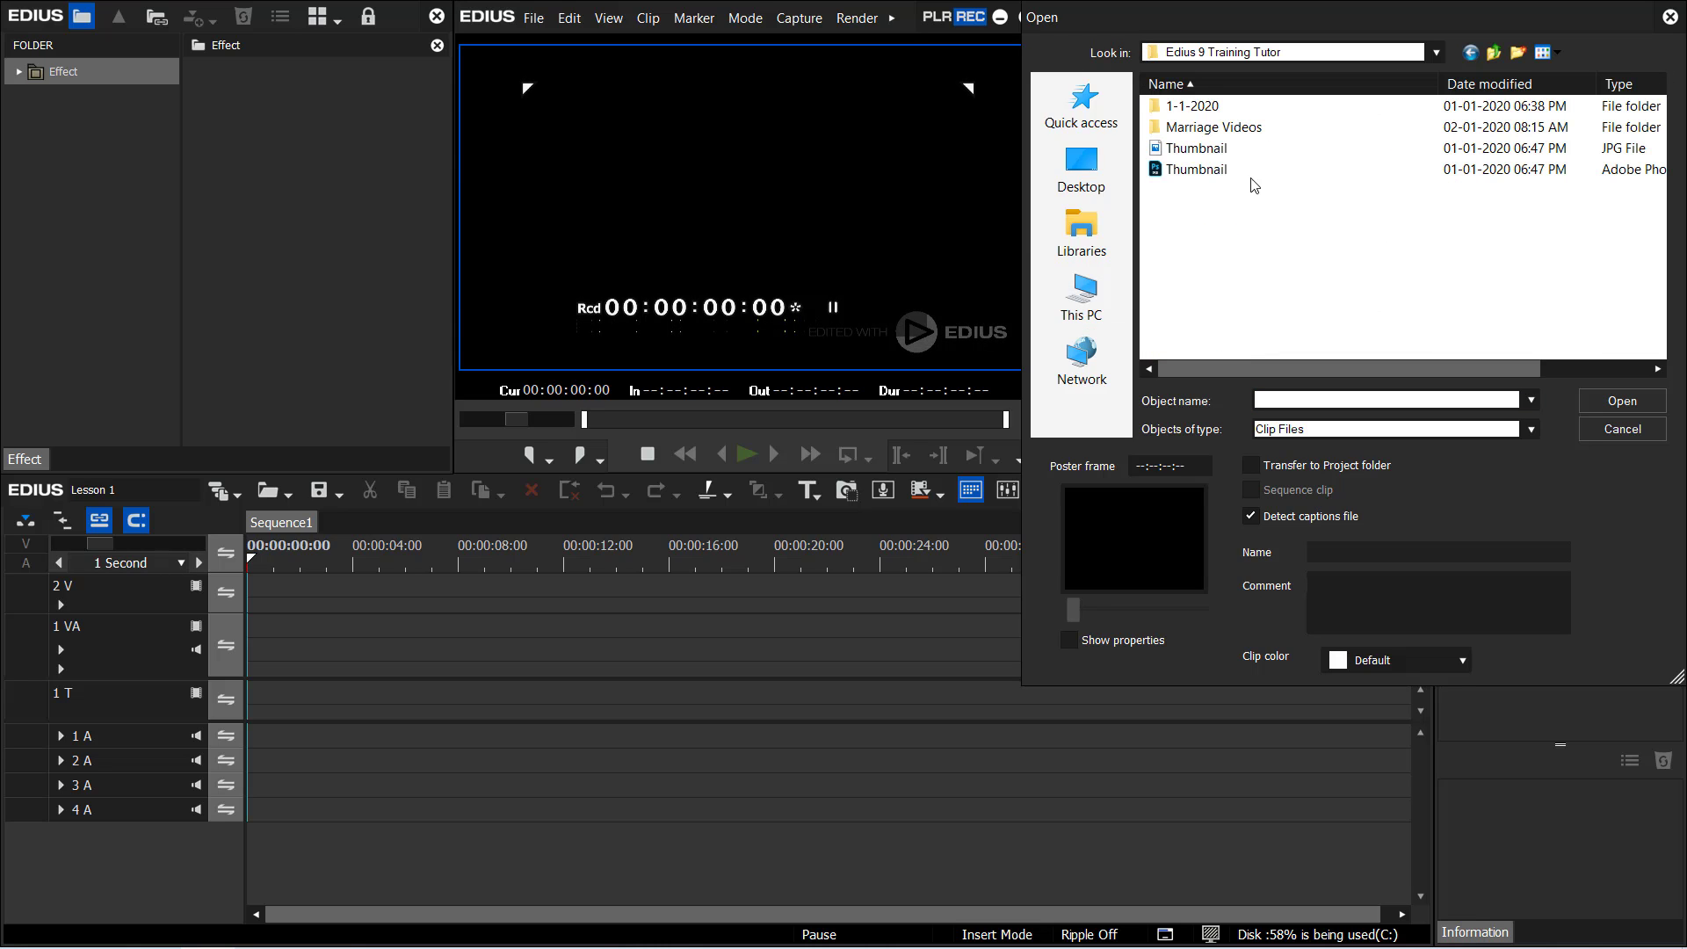
double_click(1258, 130)
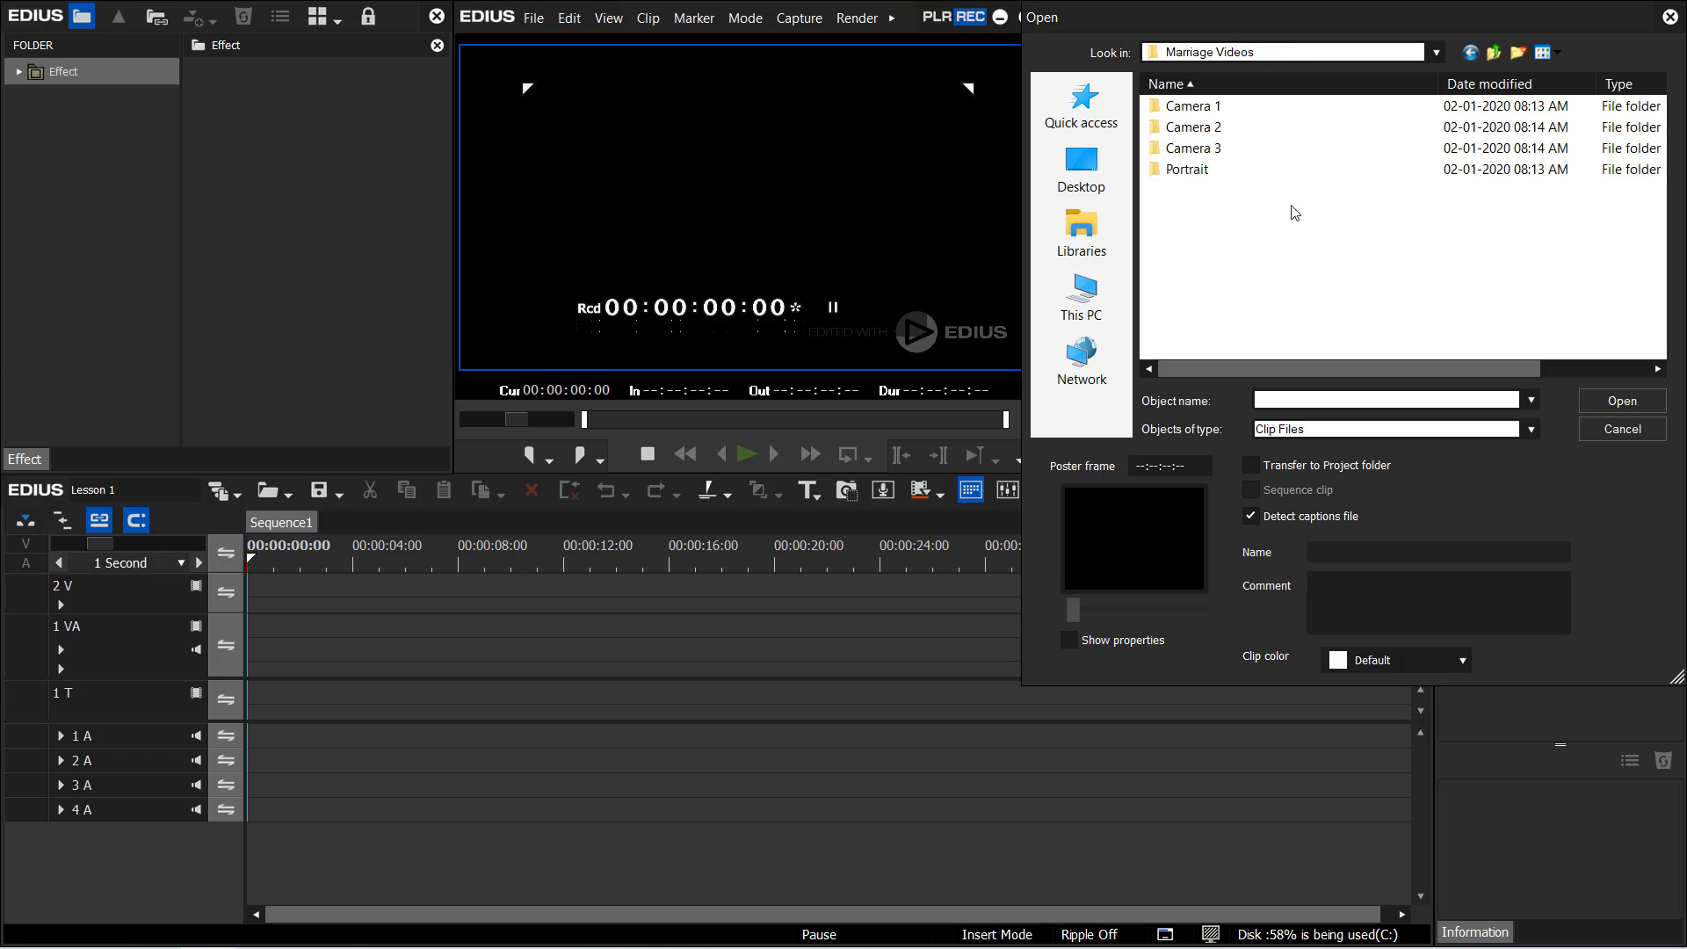
double_click(1225, 108)
Select every clip in the source folder and add them all to the Camera 1 bin folder.
left_click(1246, 179)
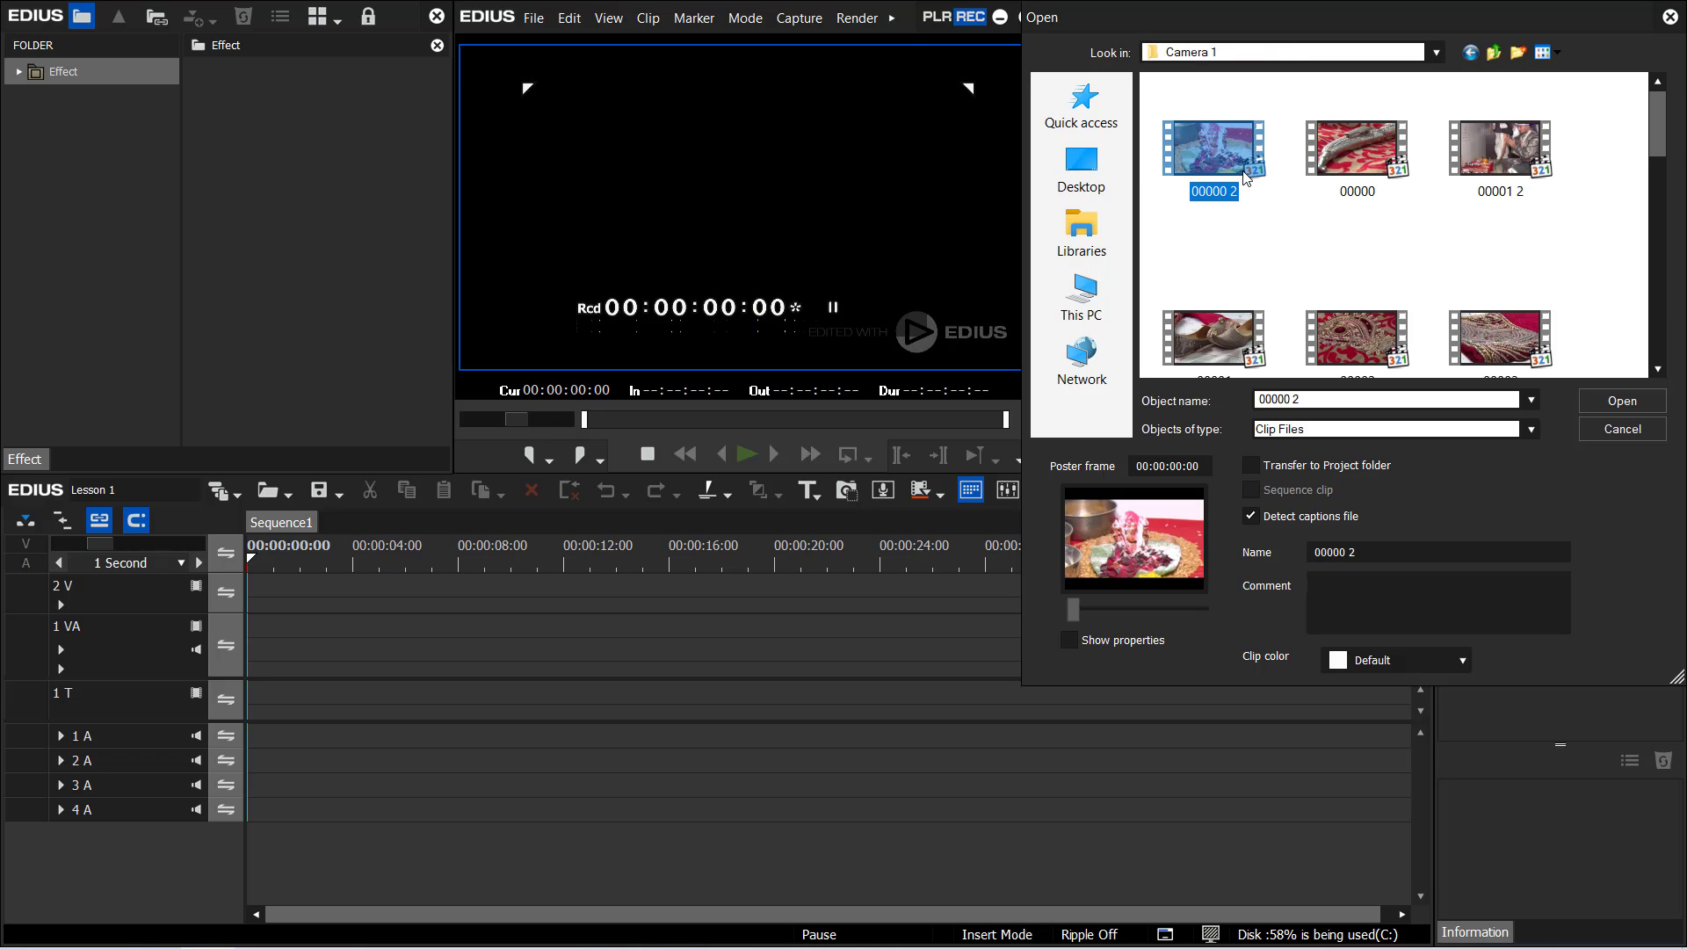
key("ctrl+a")
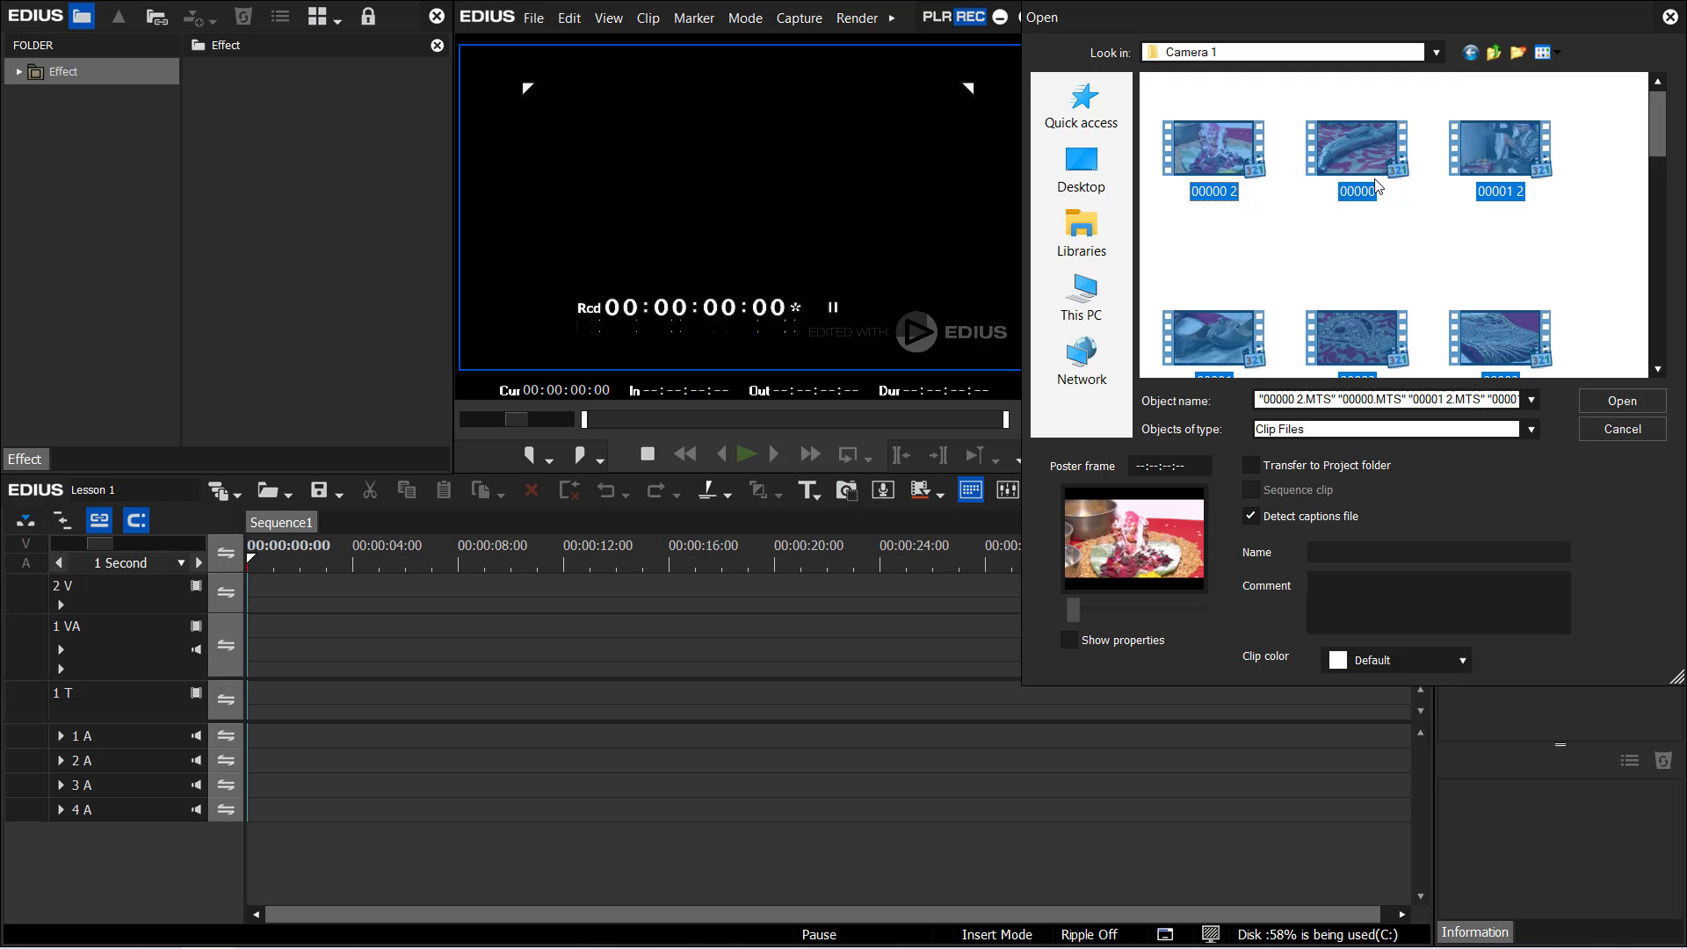
left_click(1183, 160)
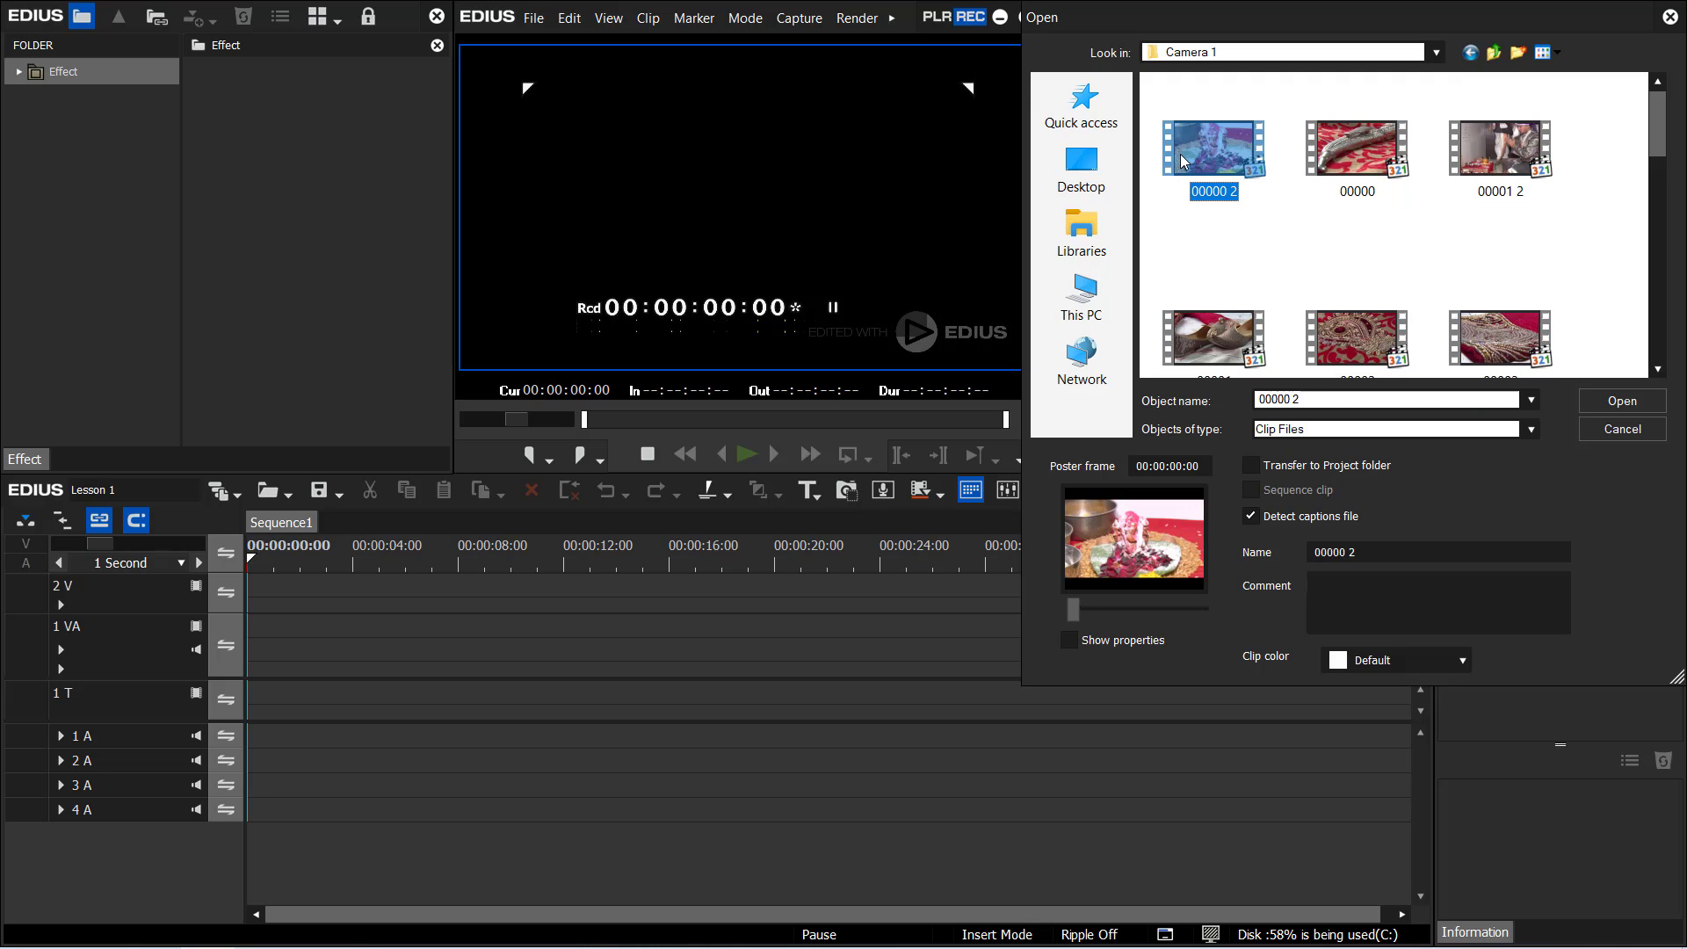
key("ctrl+a")
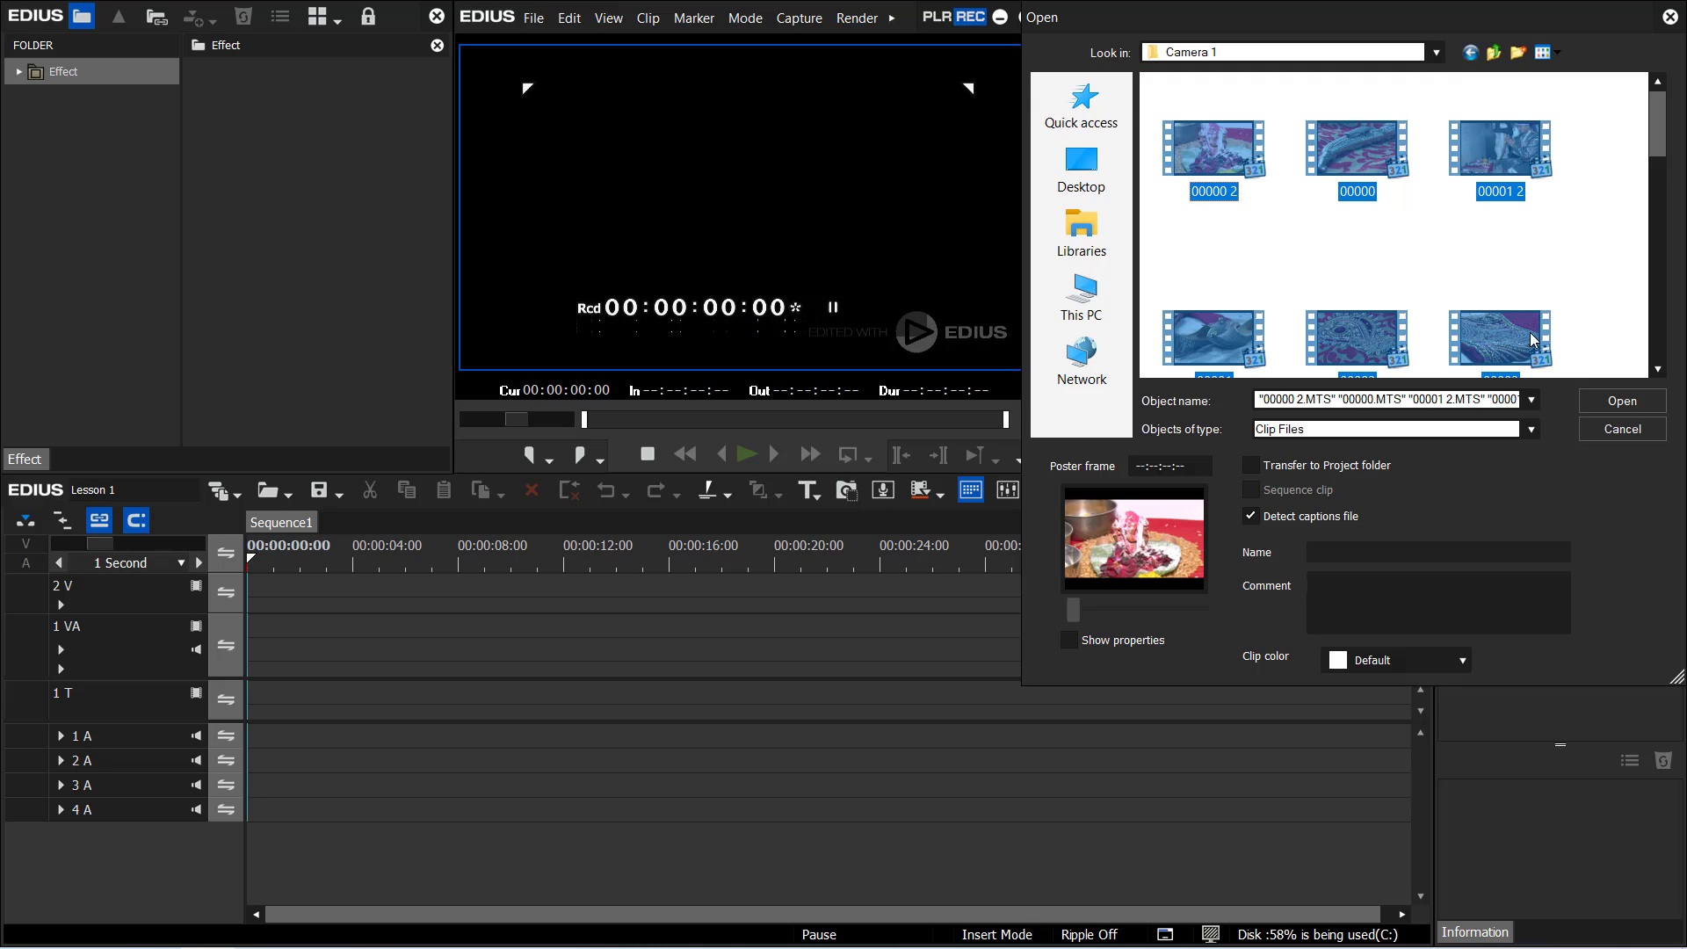
left_click(1620, 401)
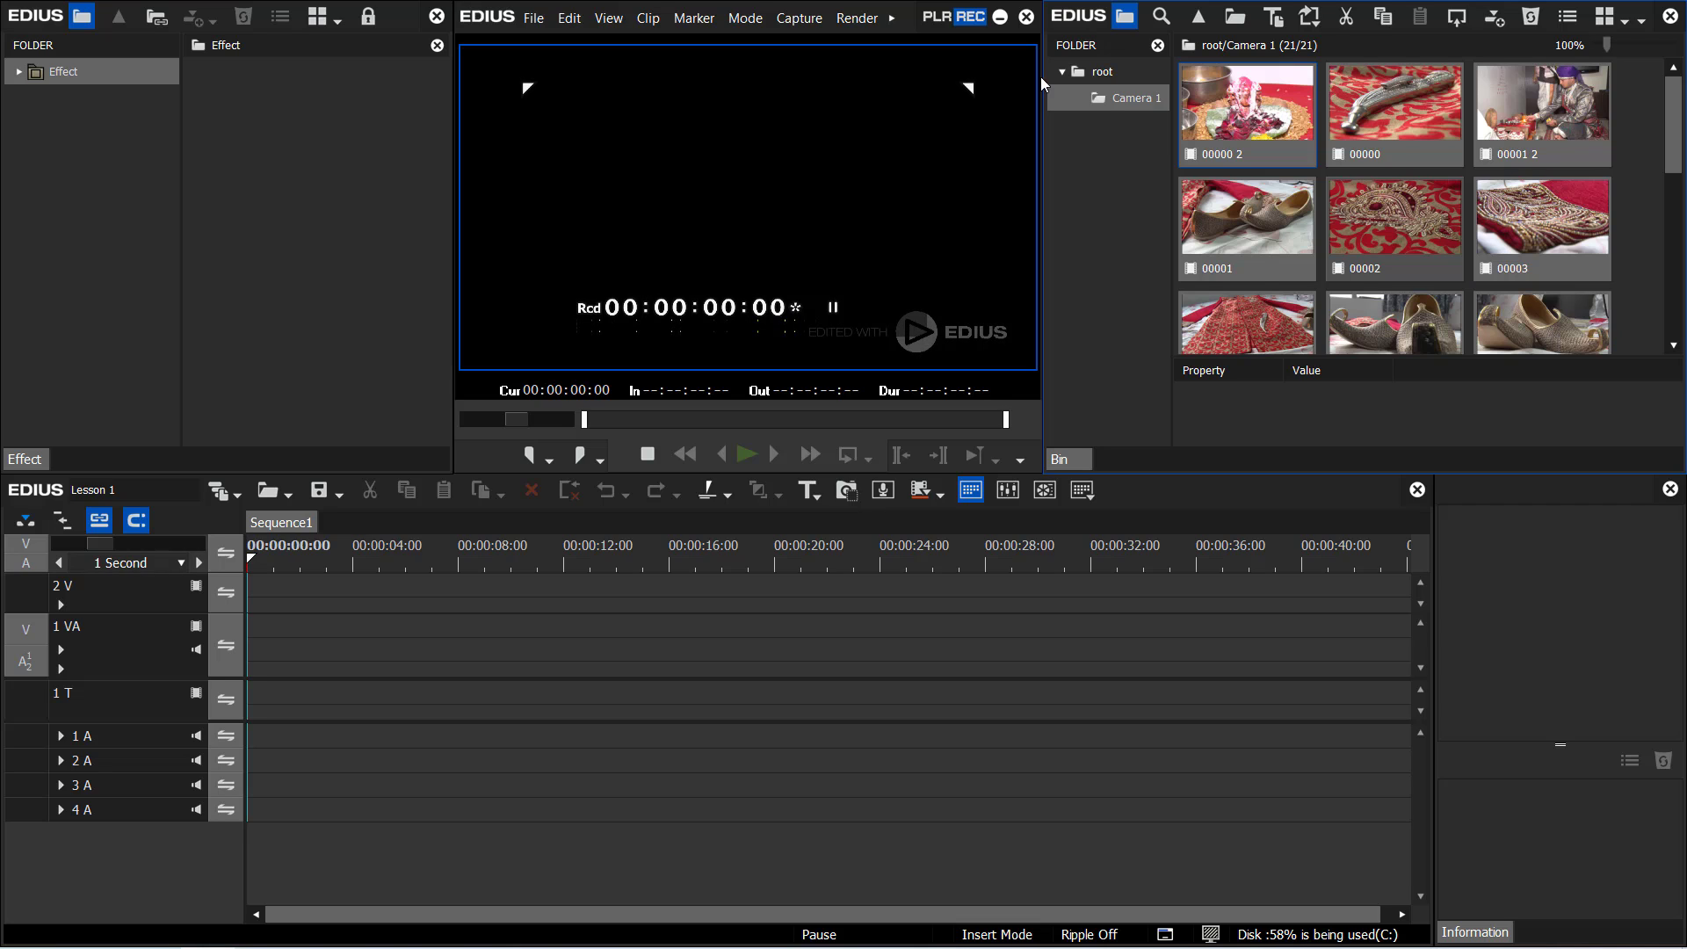
Delete the Camera 1 folder with its clips from the Bin and confirm the deletion.
left_click(1076, 147)
right_click(1085, 138)
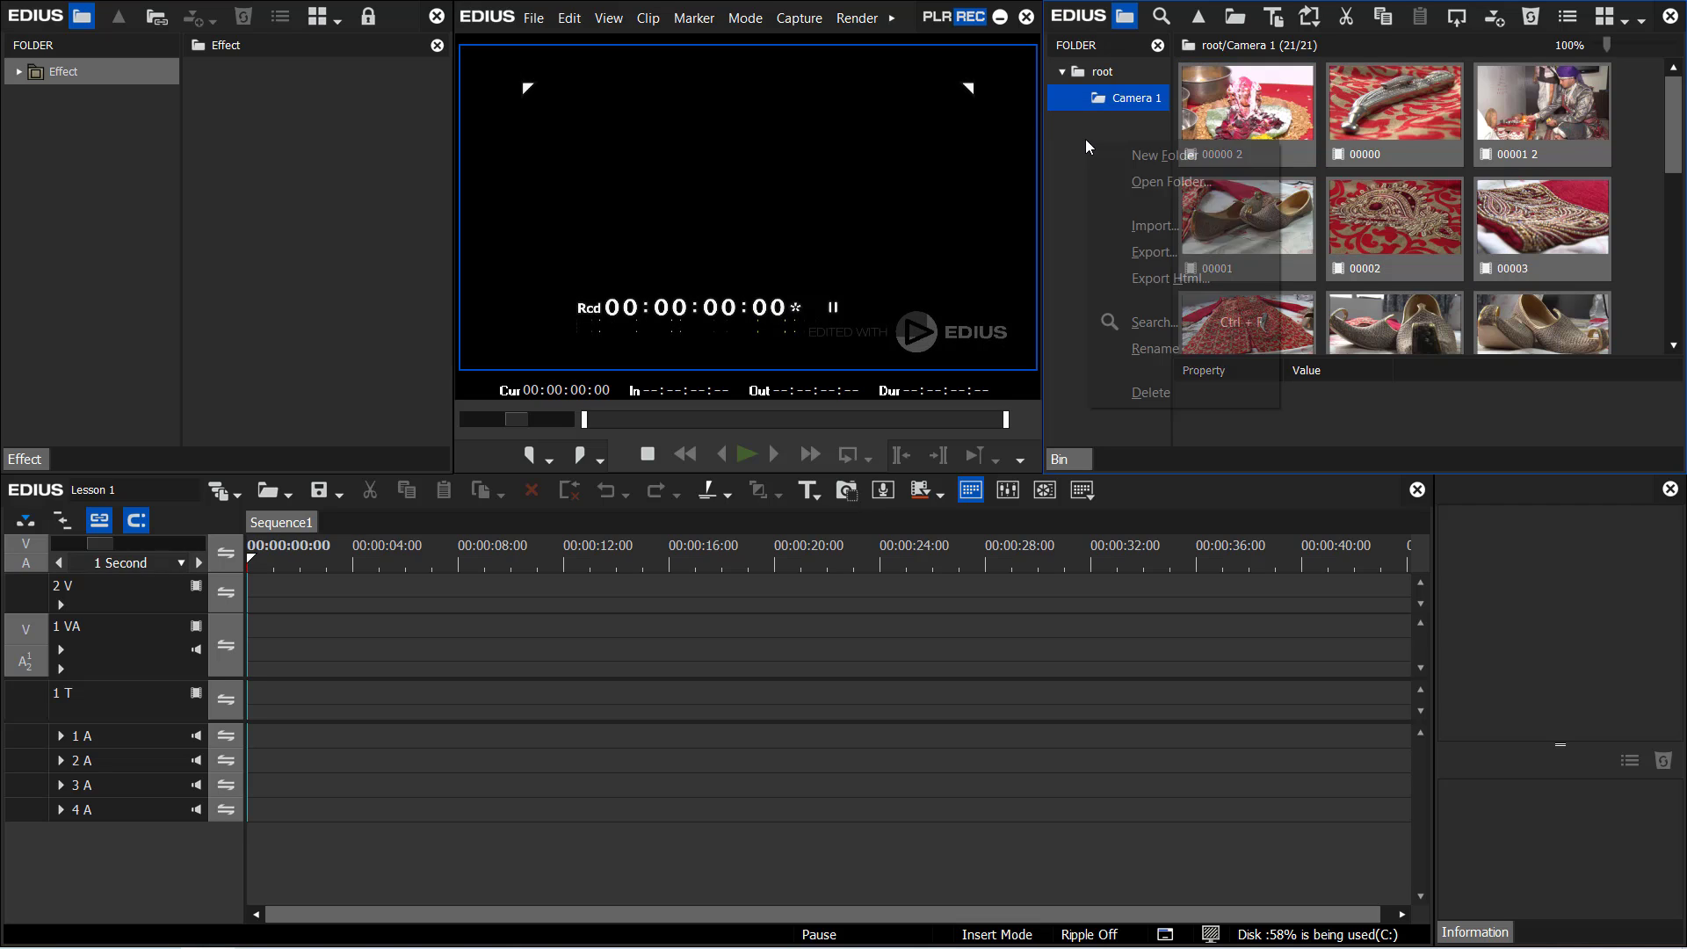
left_click(1073, 119)
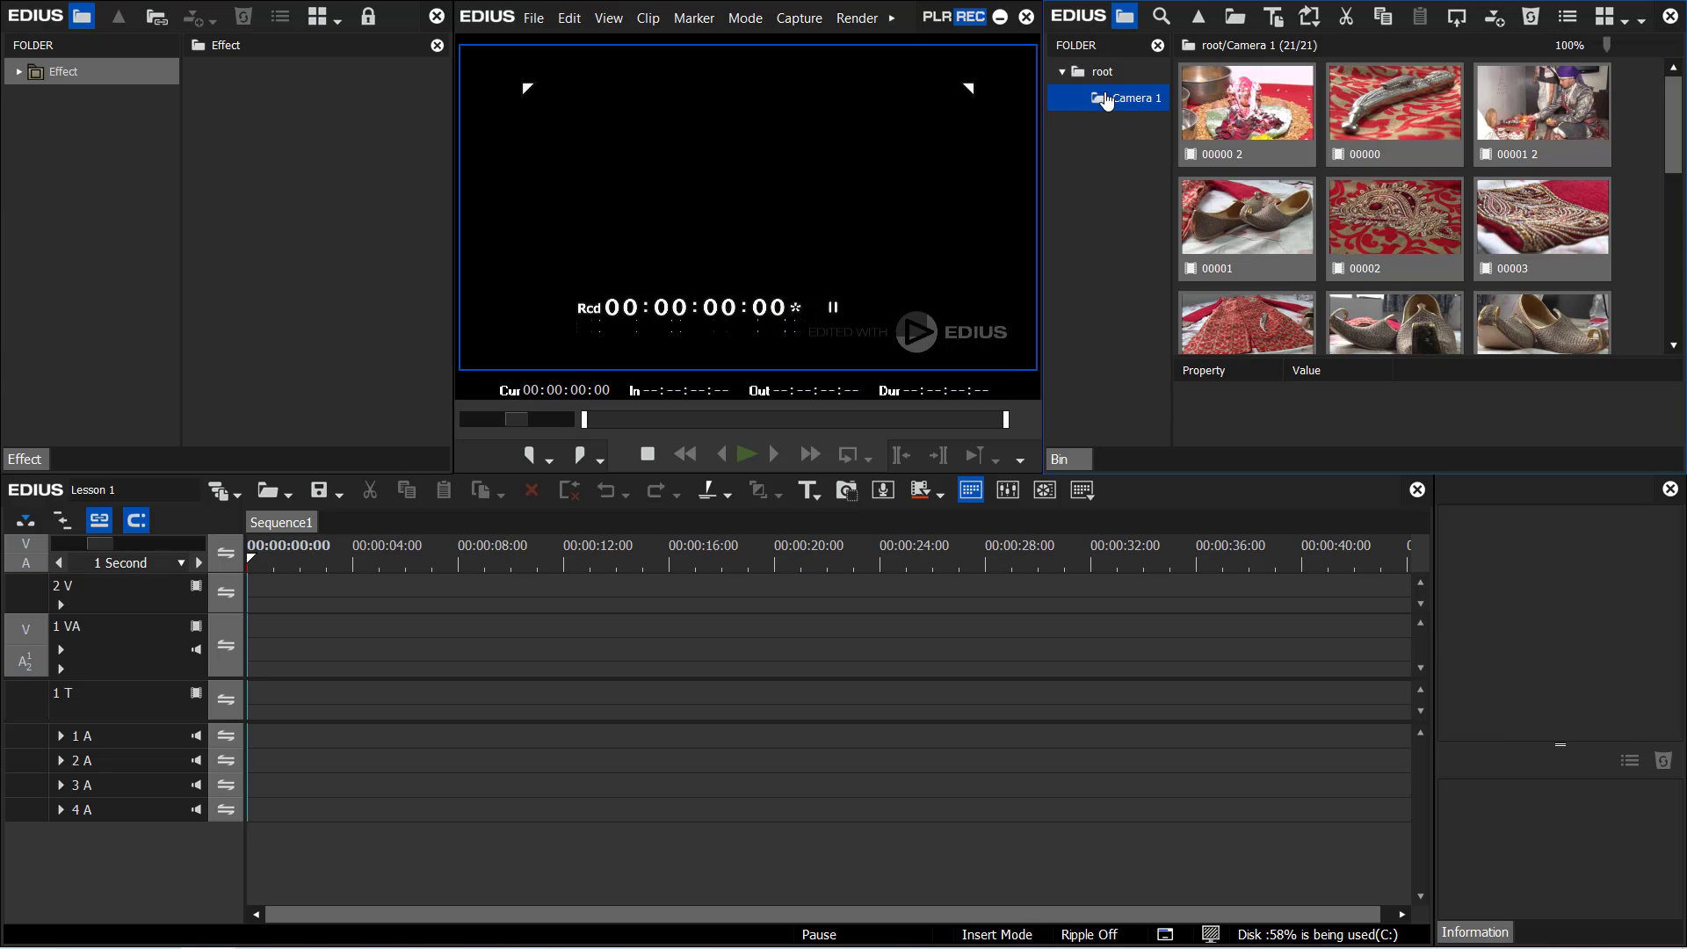
right_click(1114, 102)
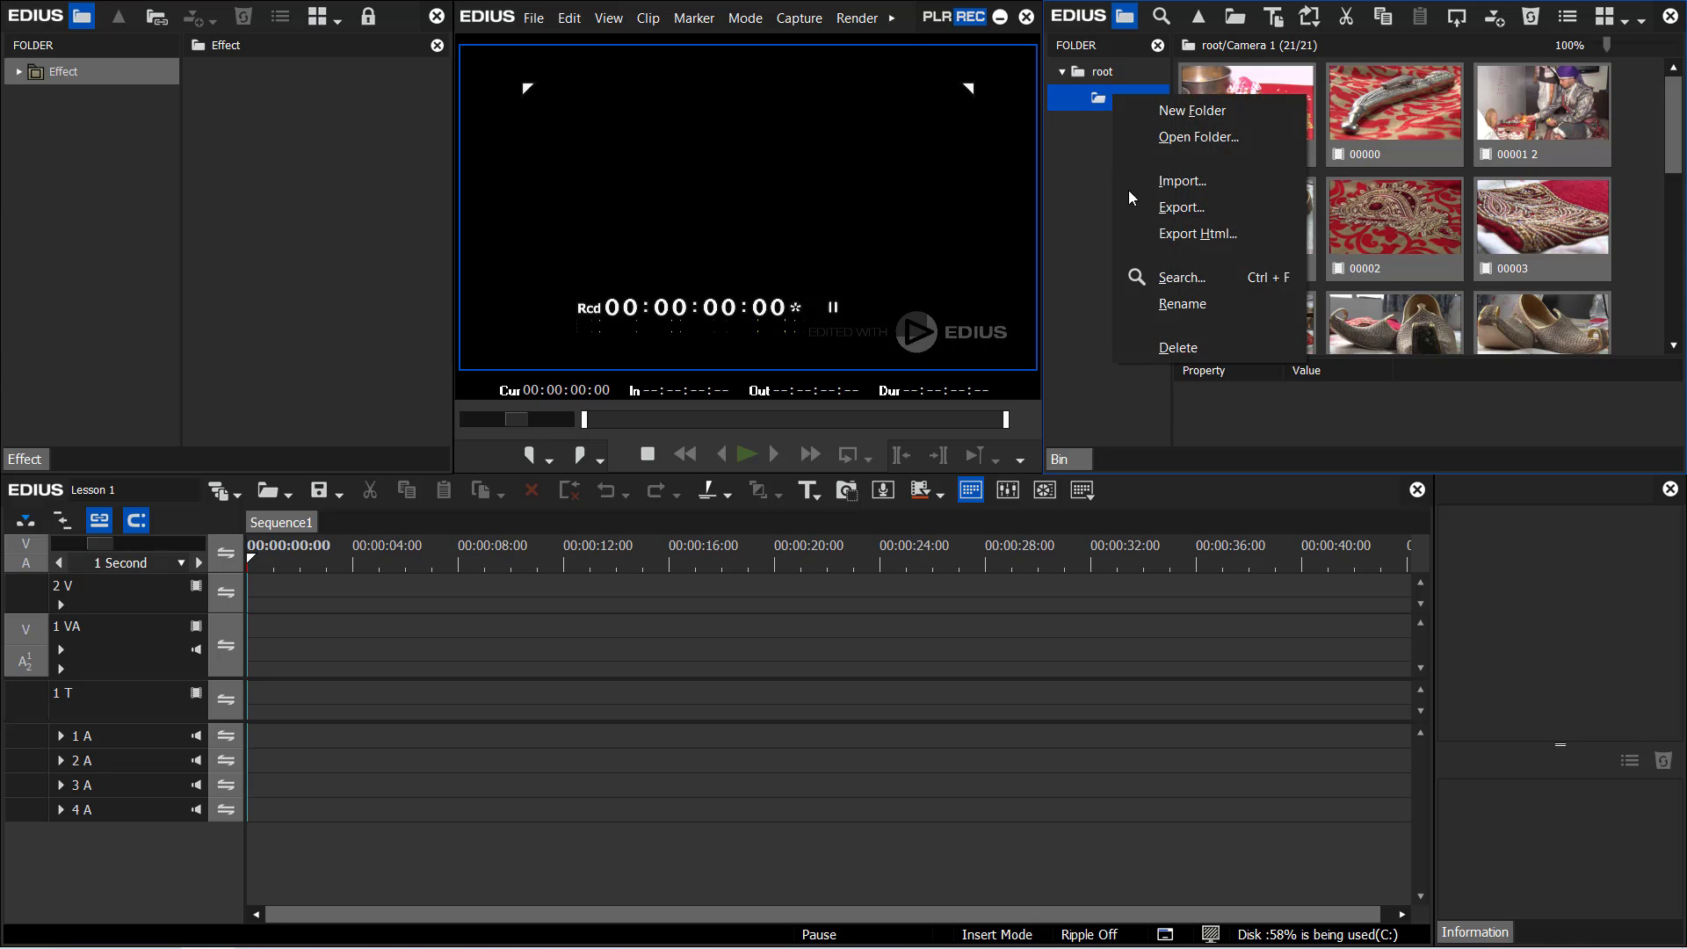
left_click(1171, 345)
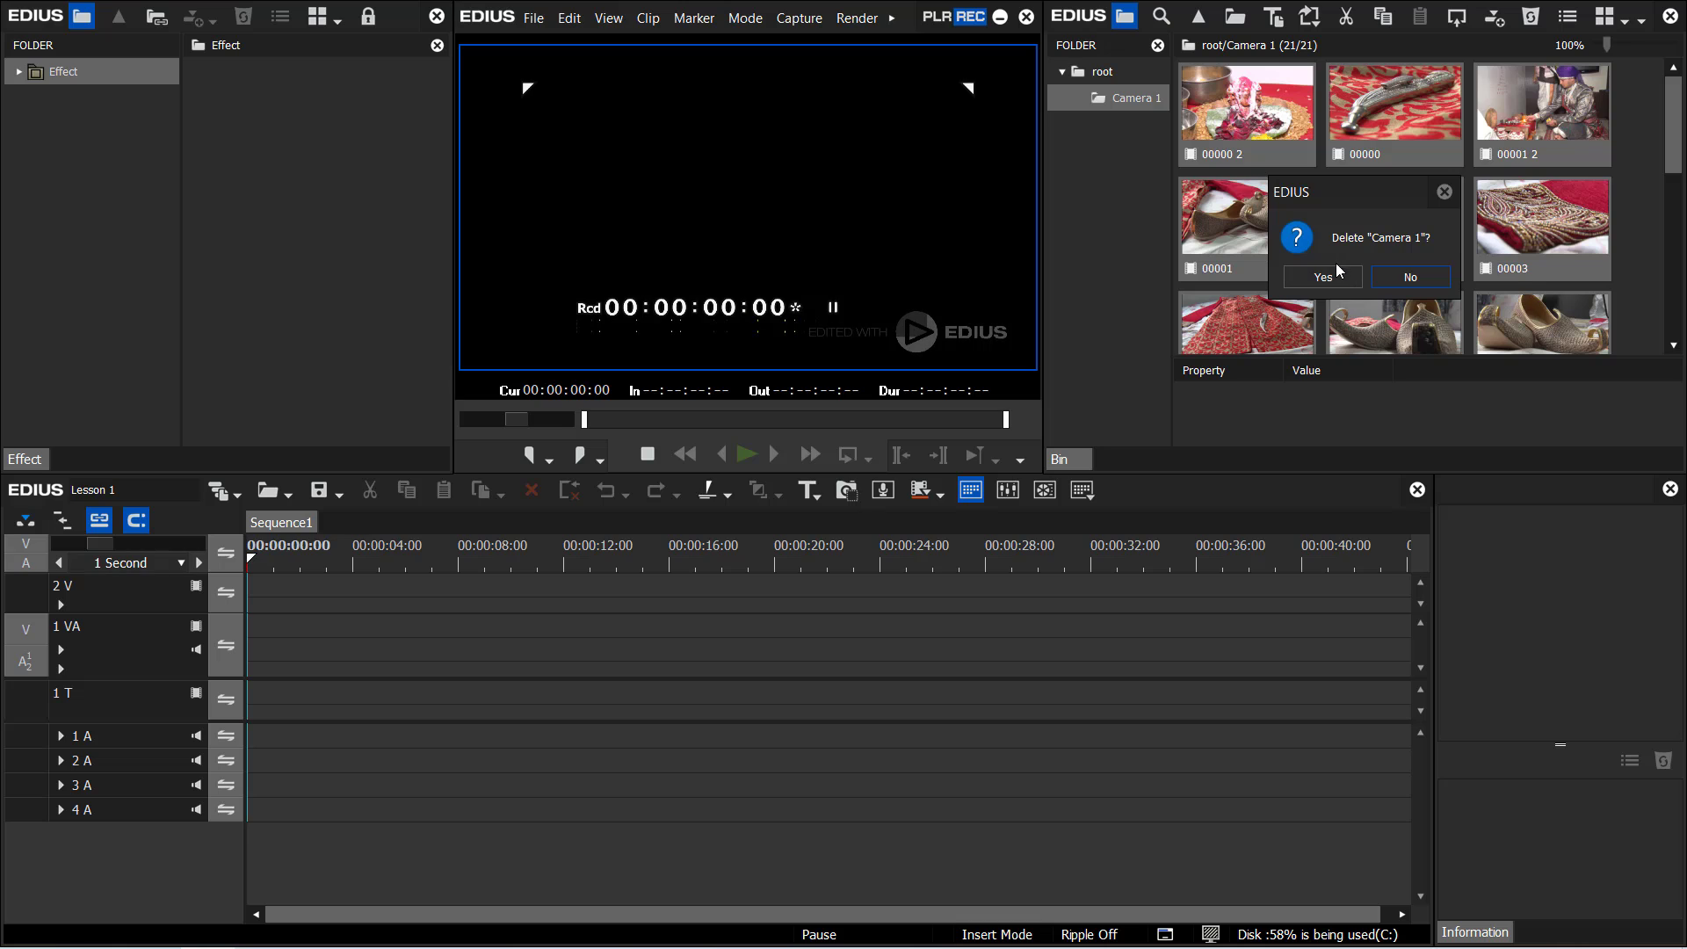
left_click(1331, 279)
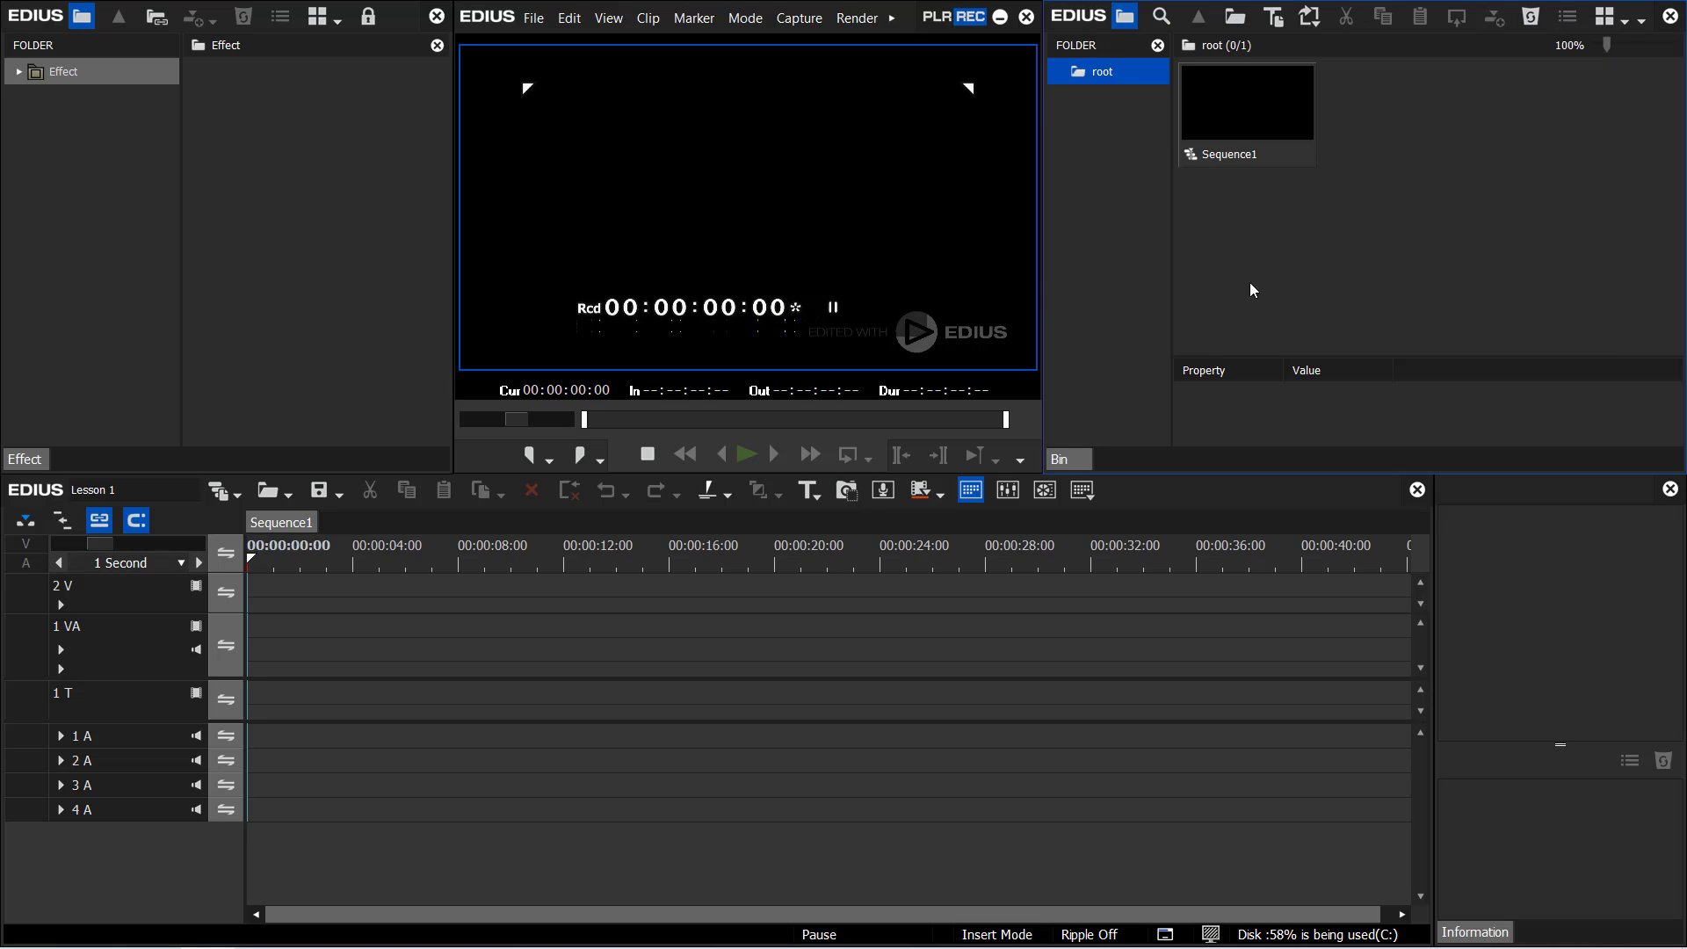
Import the Marriage Videos folder from Edius 9 Training Tutor on Local Disk (C:) into the Bin's root, including its subfolders.
right_click(1096, 153)
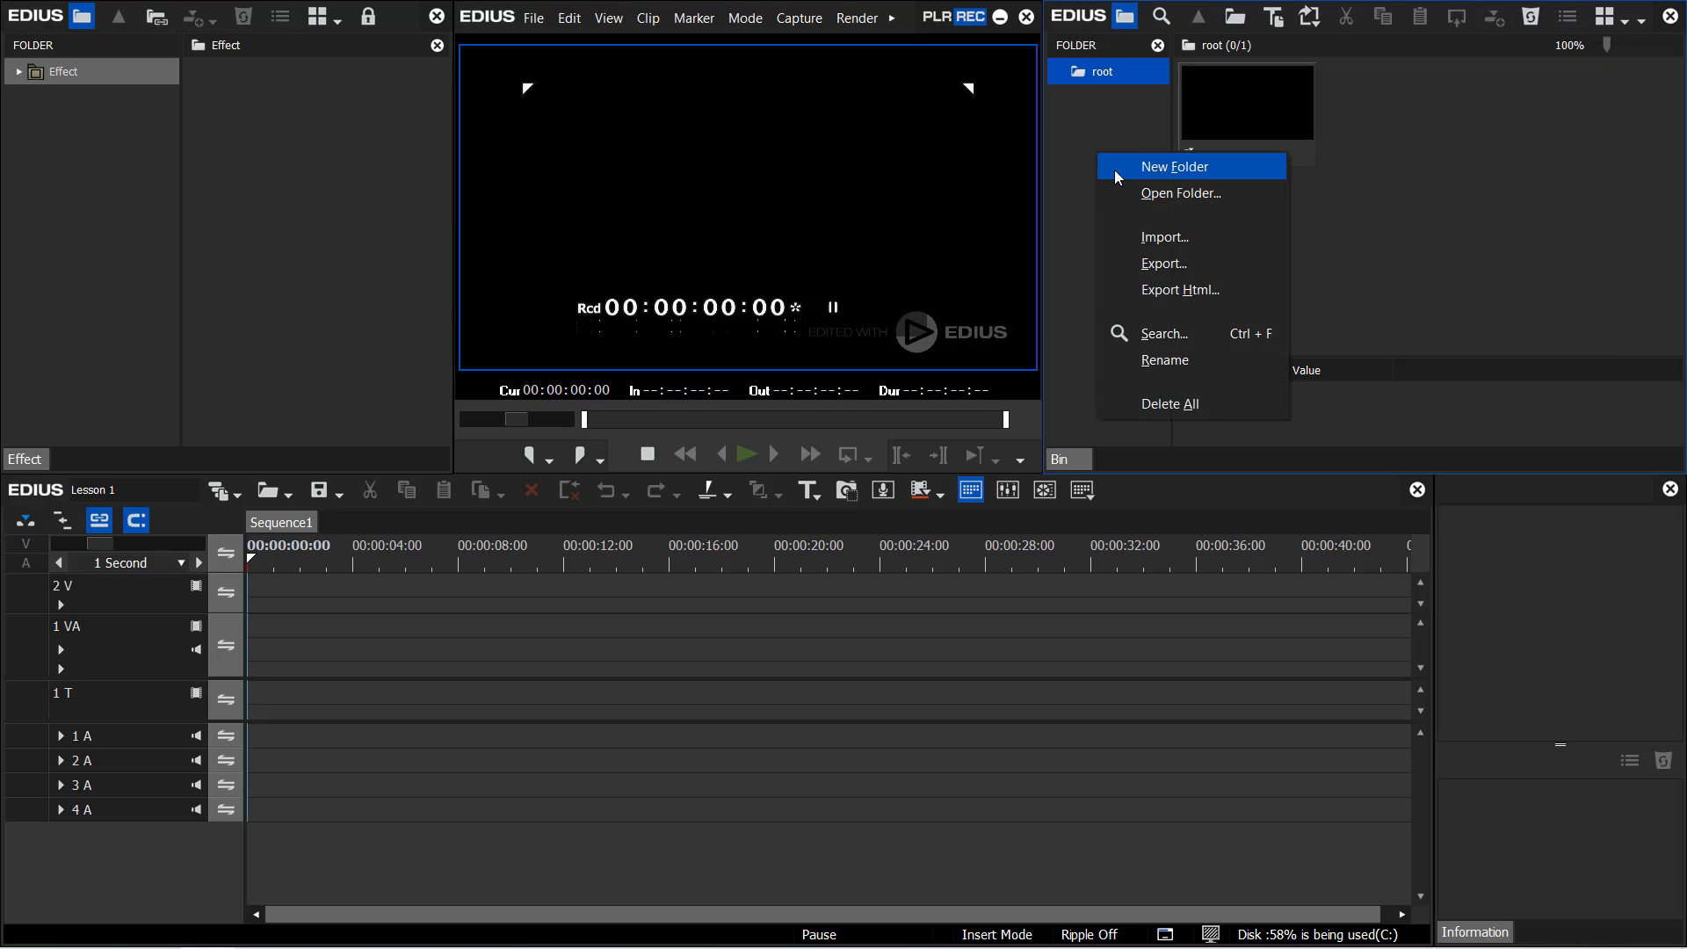
left_click(1141, 193)
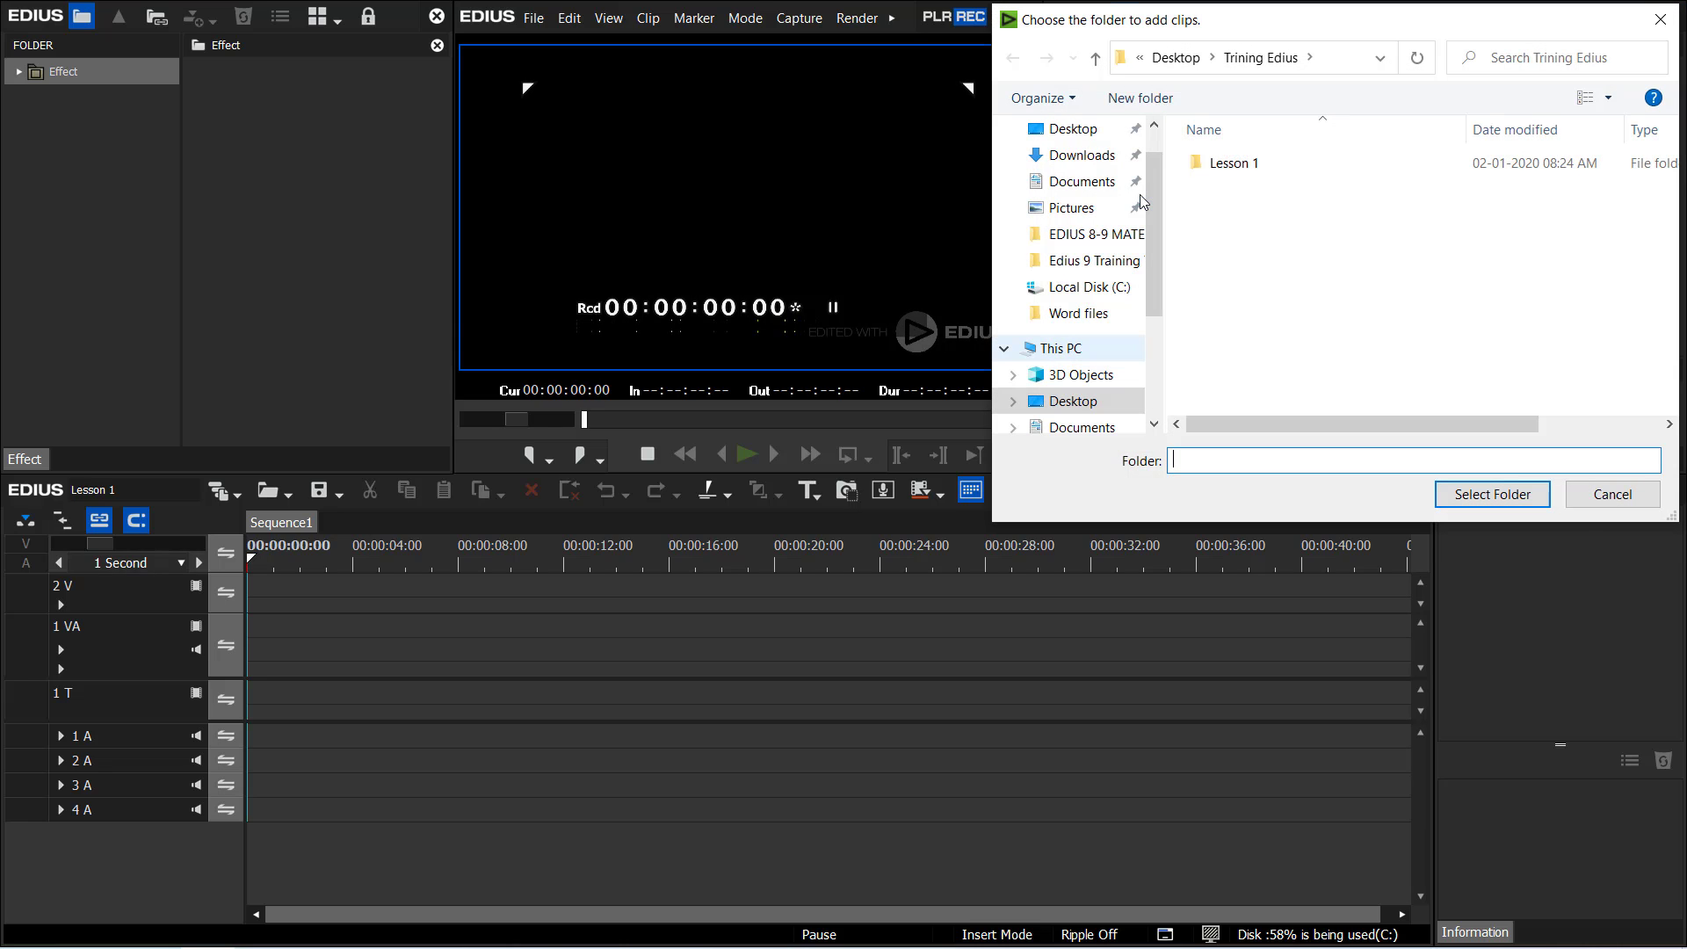
left_click(1178, 59)
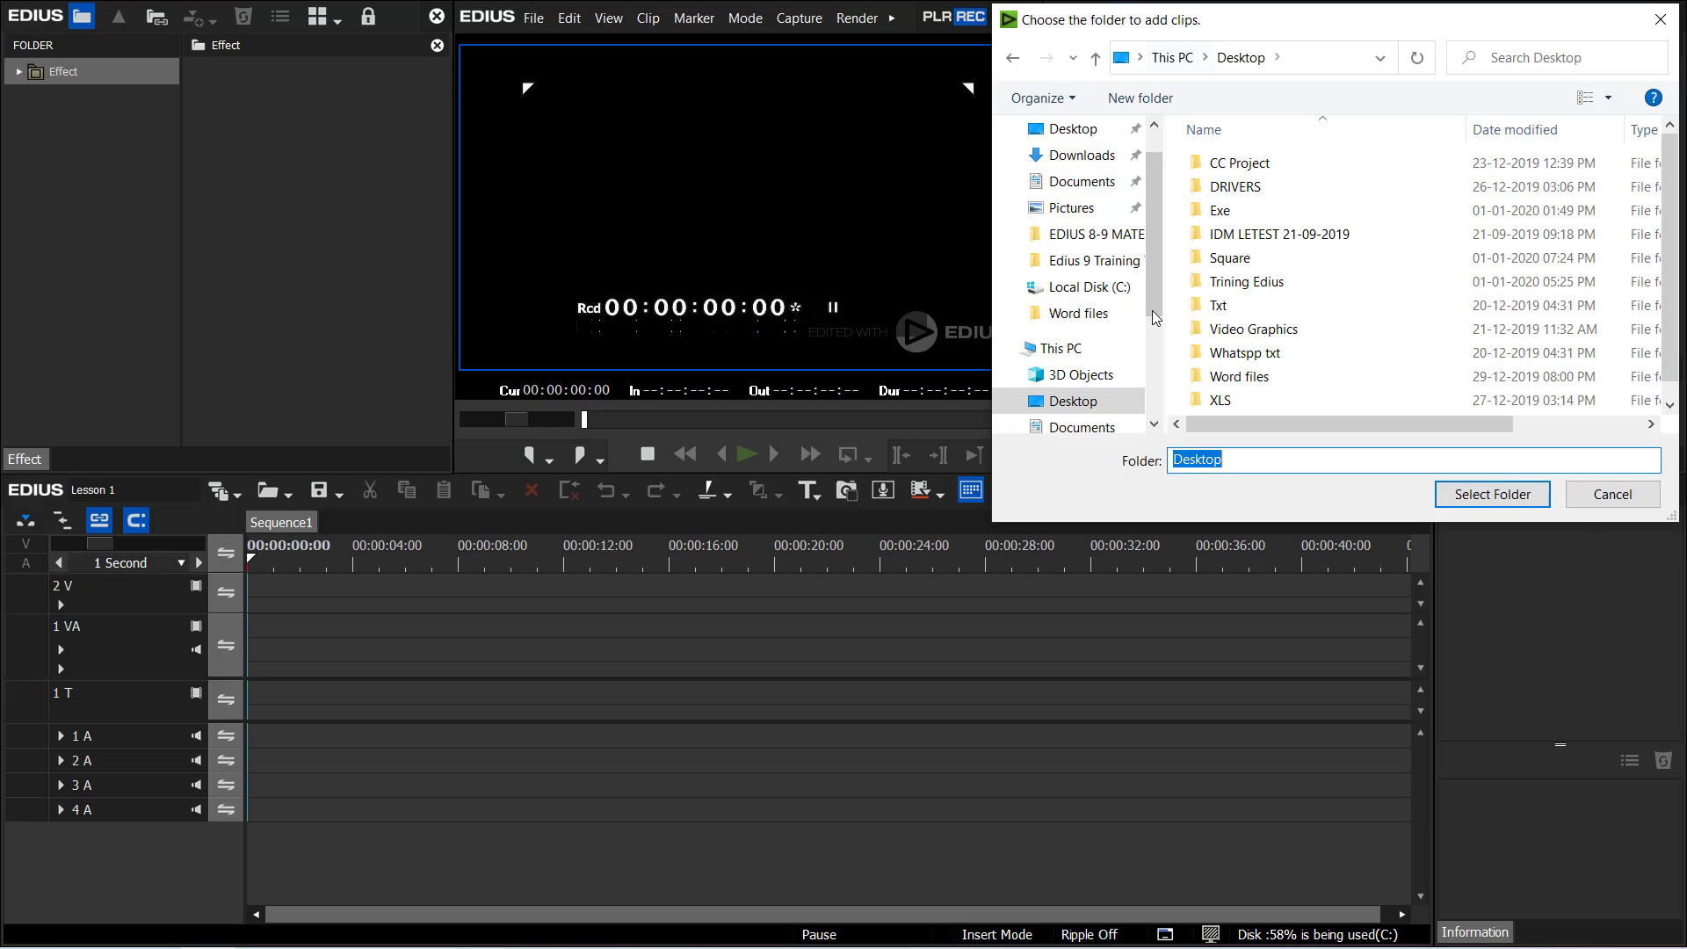
left_click(1105, 290)
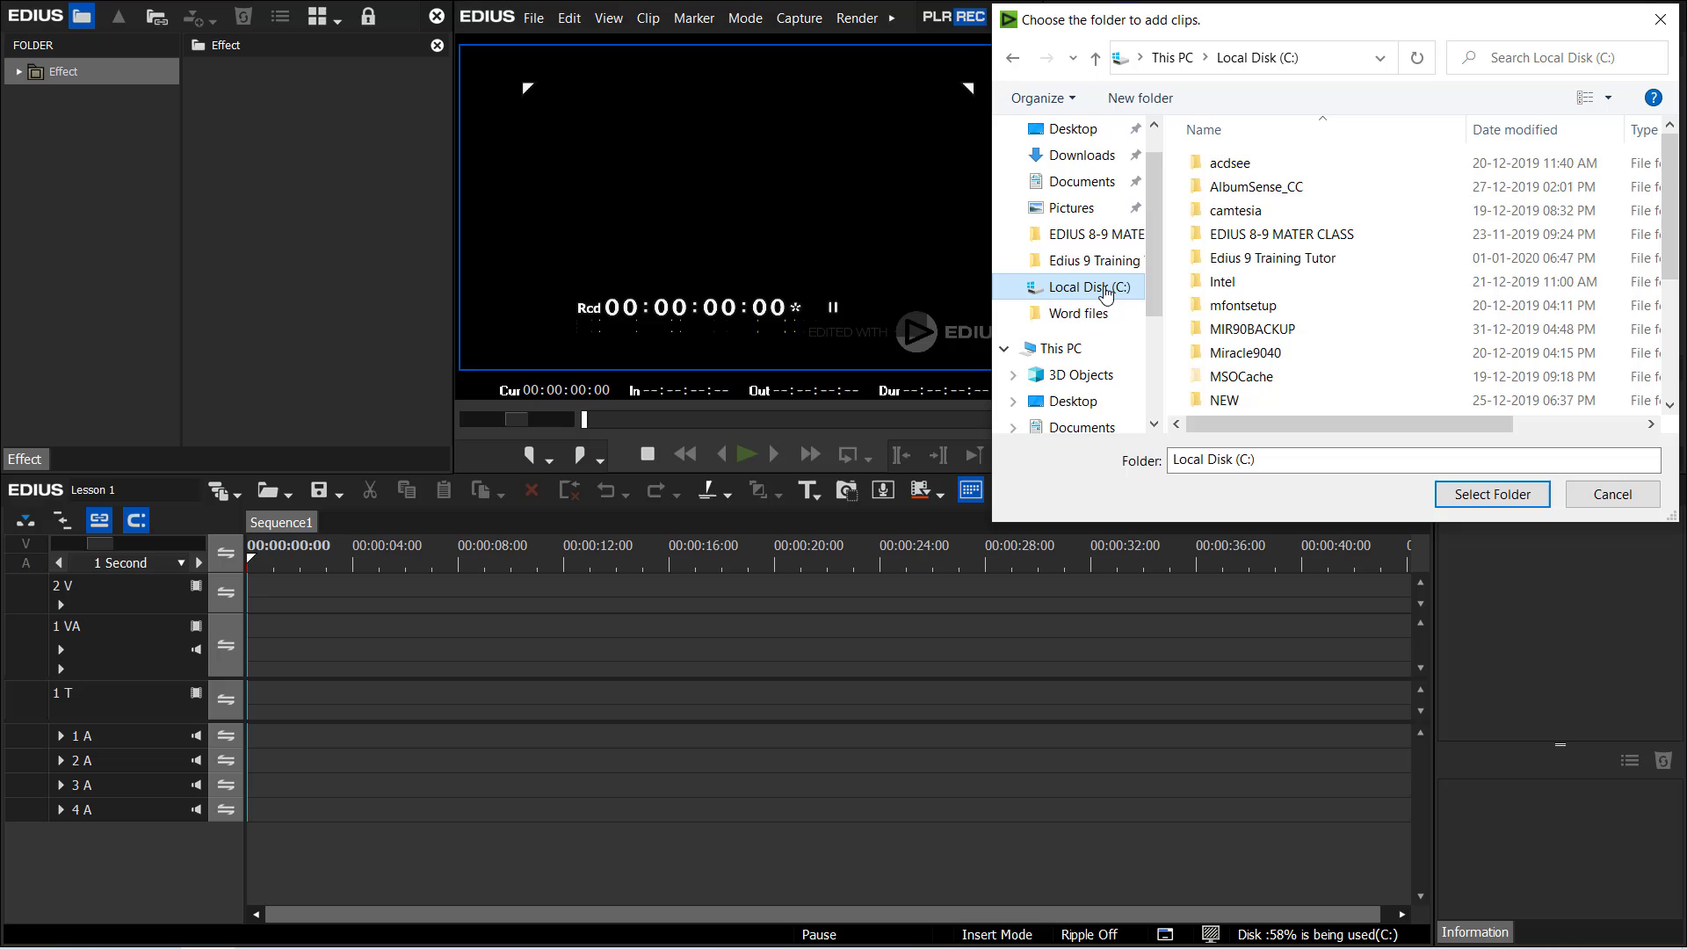
double_click(1292, 261)
left_click(1251, 192)
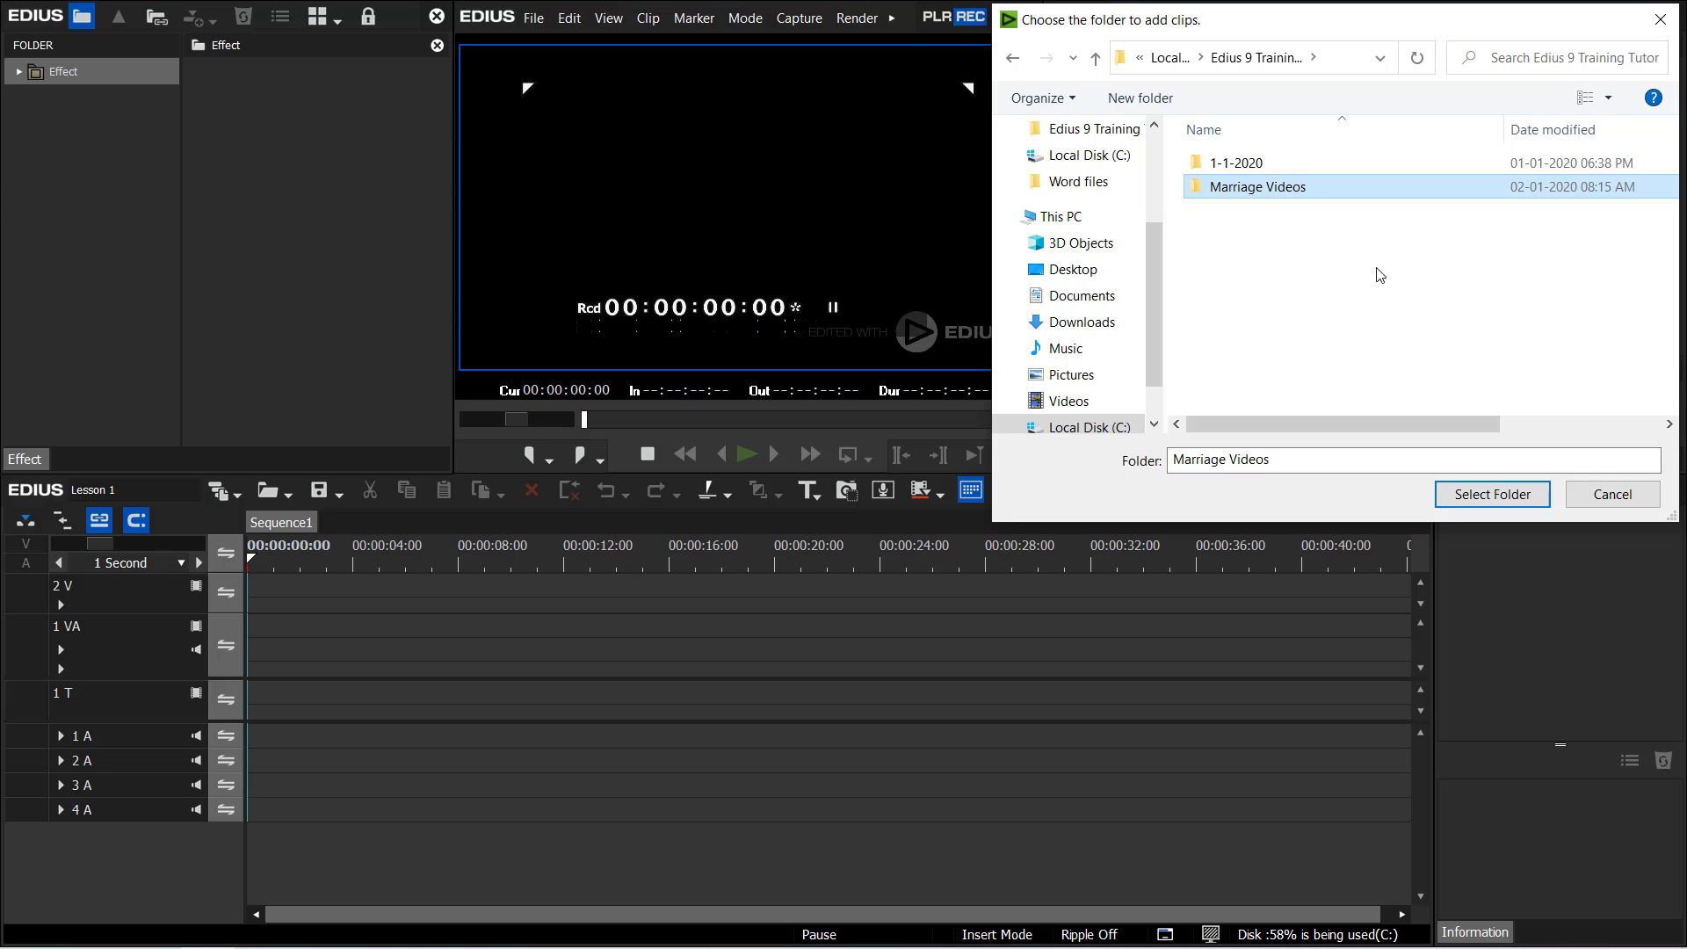
left_click(1469, 501)
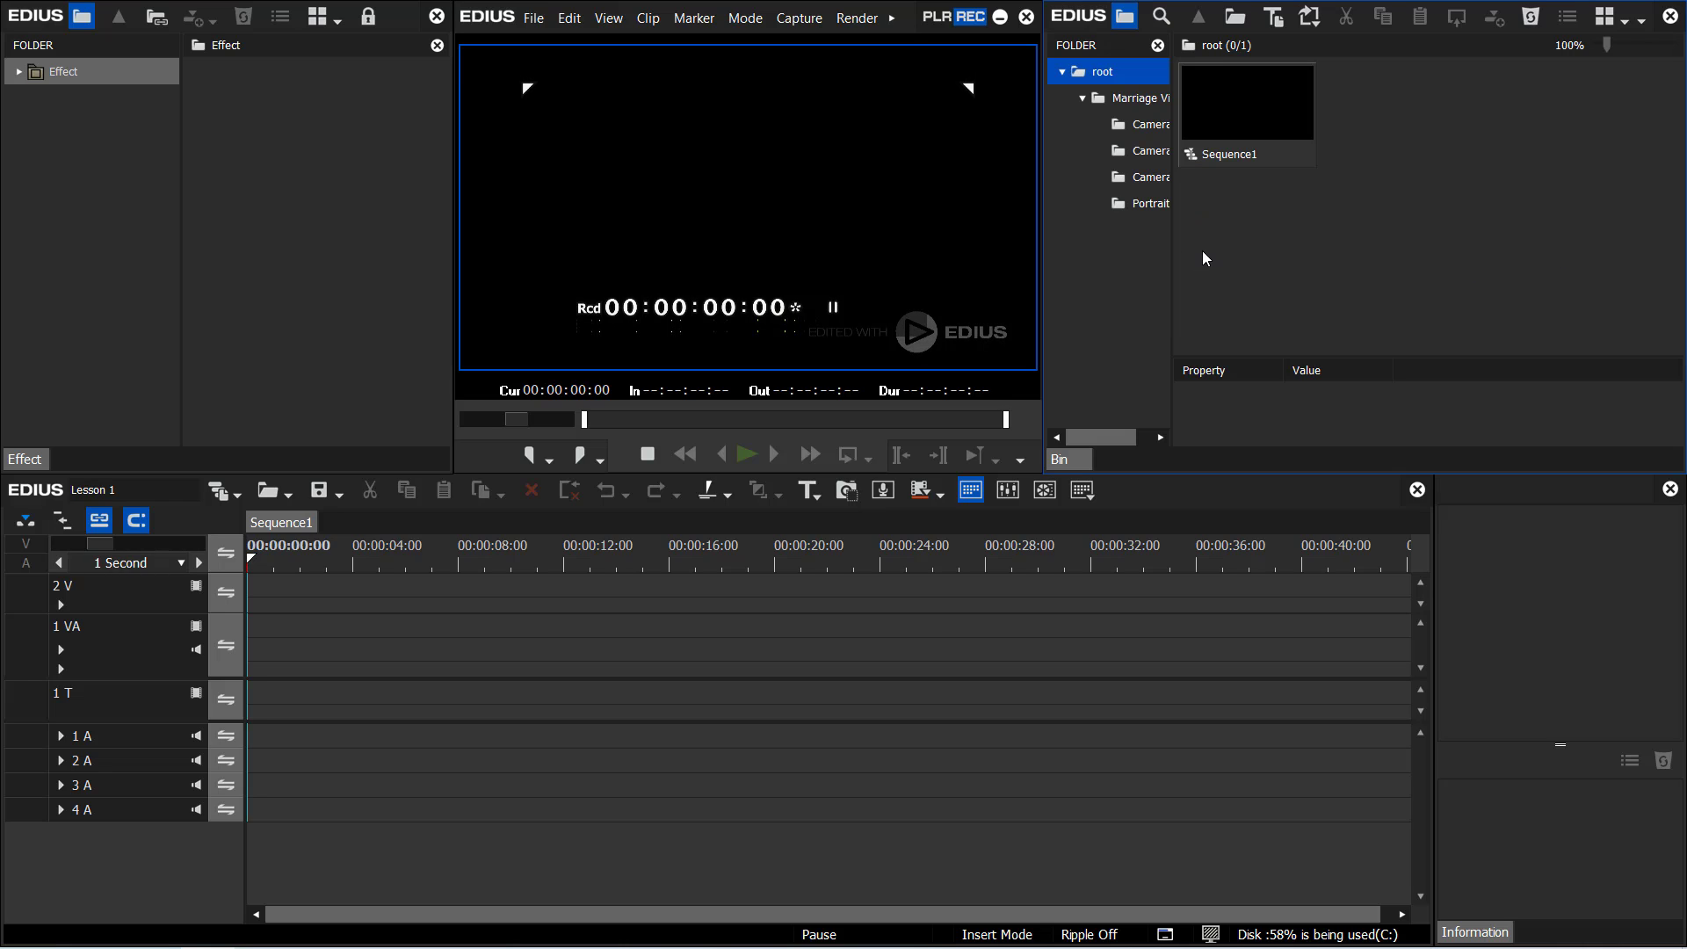
Widen the Bin's folder list and view the clips in the Camera 1, Camera 2, Camera 3 and Portrait folders.
left_click_drag(1173, 251, 1240, 250)
left_click(1162, 128)
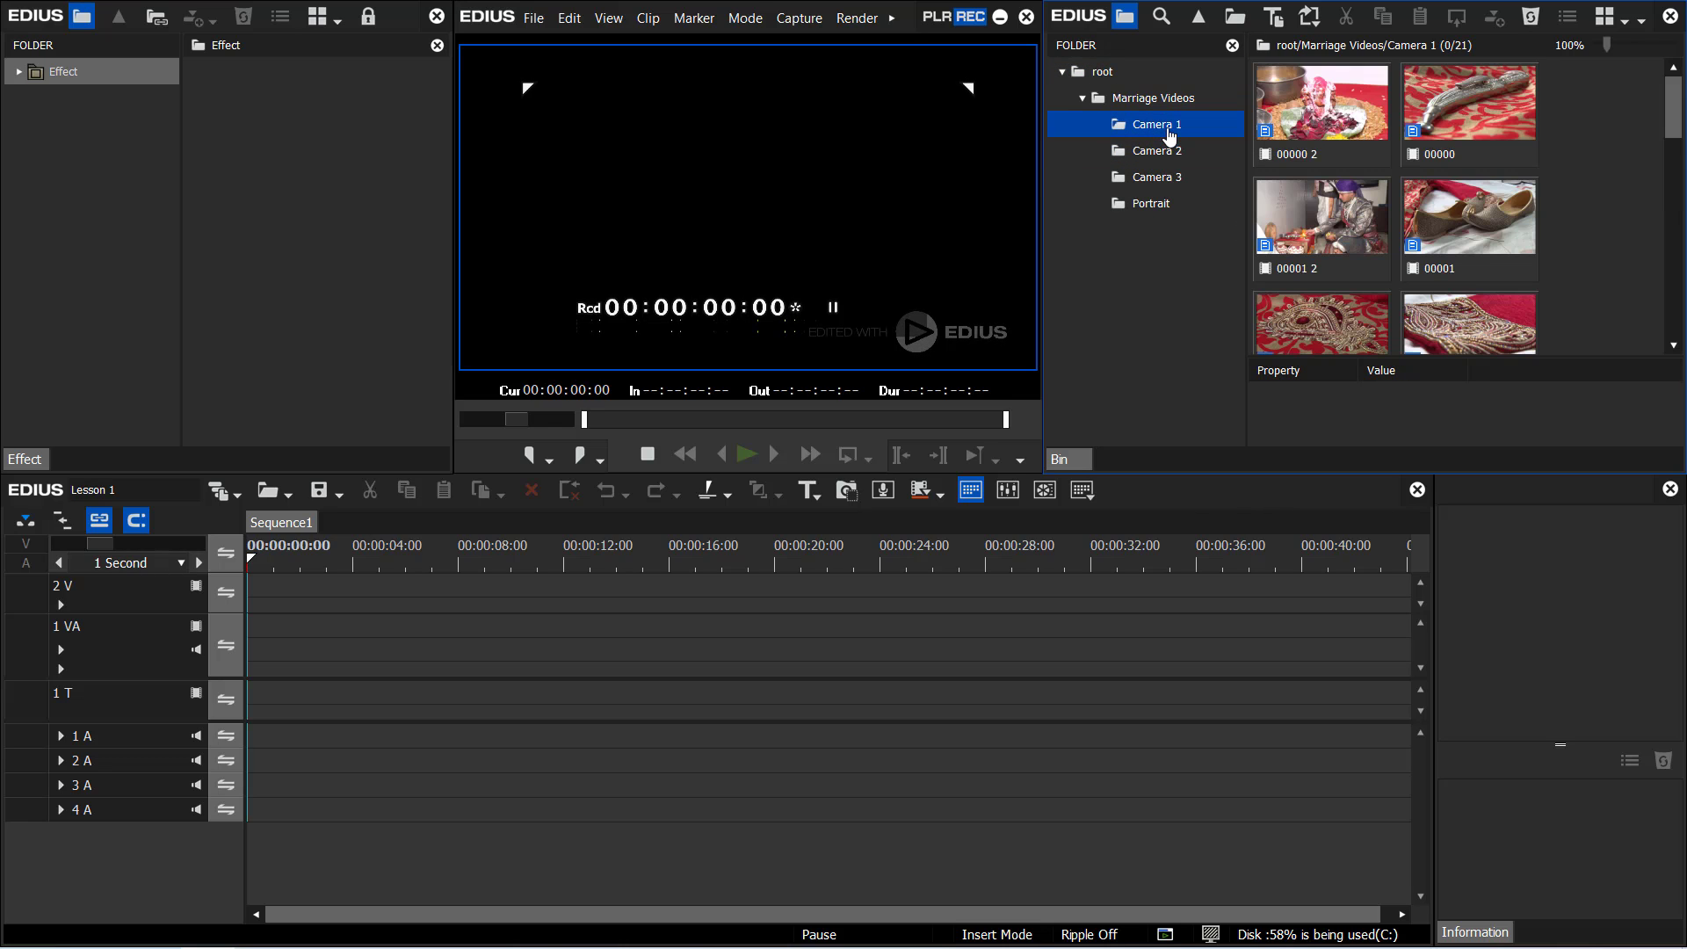
left_click(1170, 150)
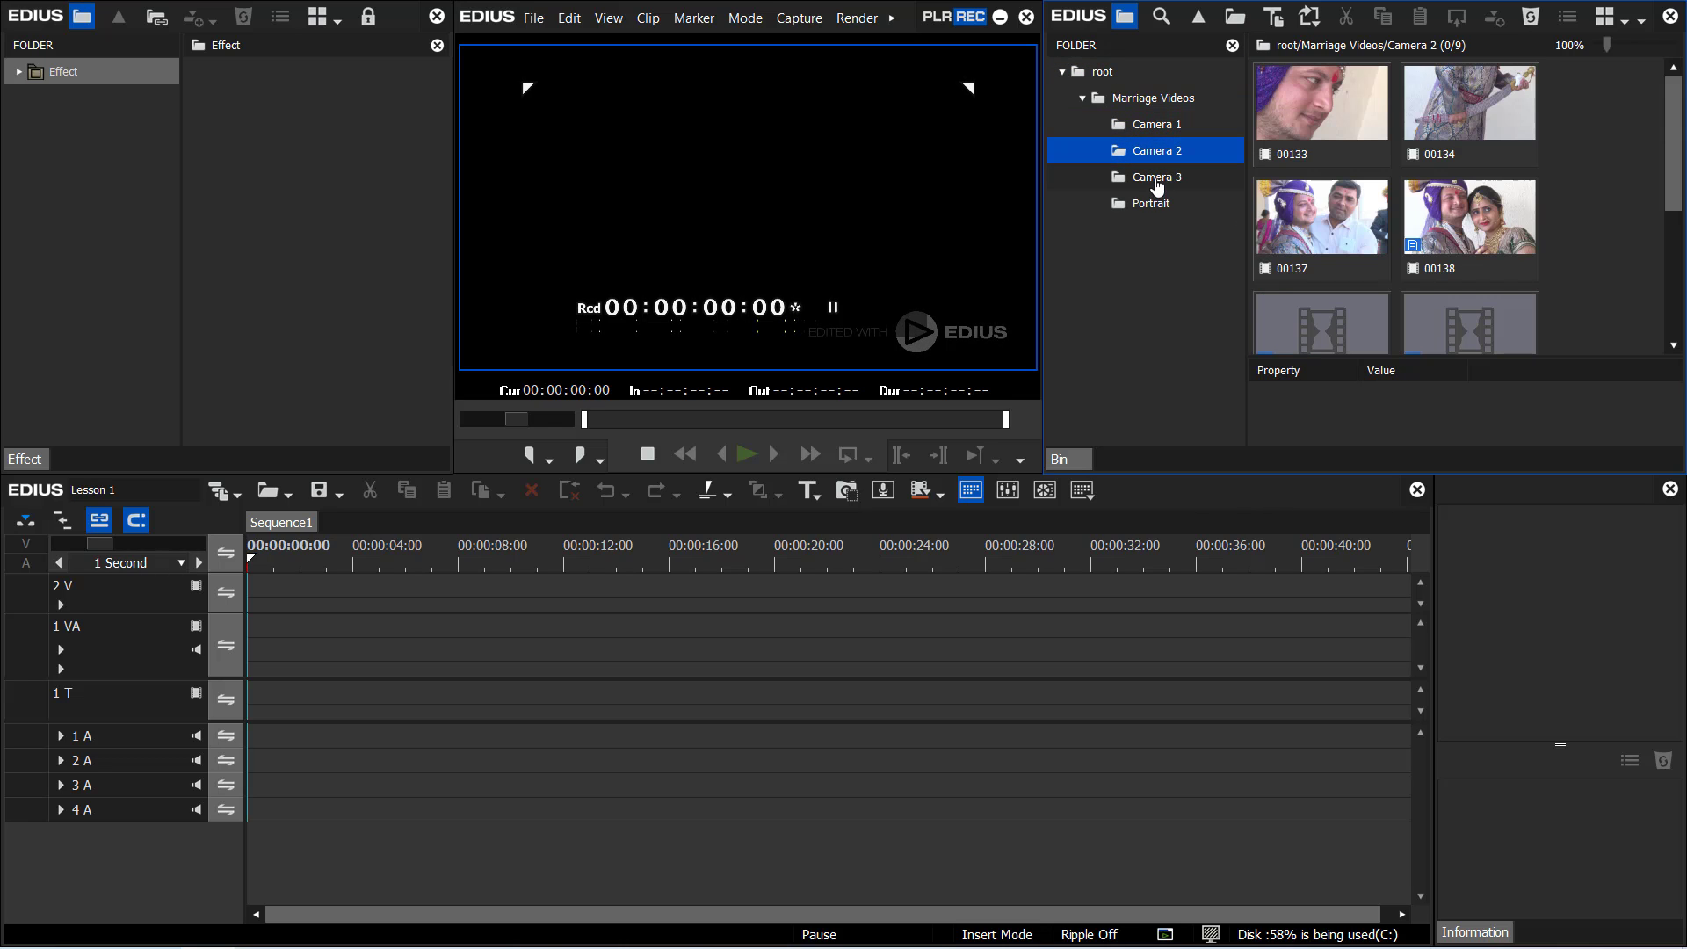
left_click(1156, 183)
left_click(1154, 214)
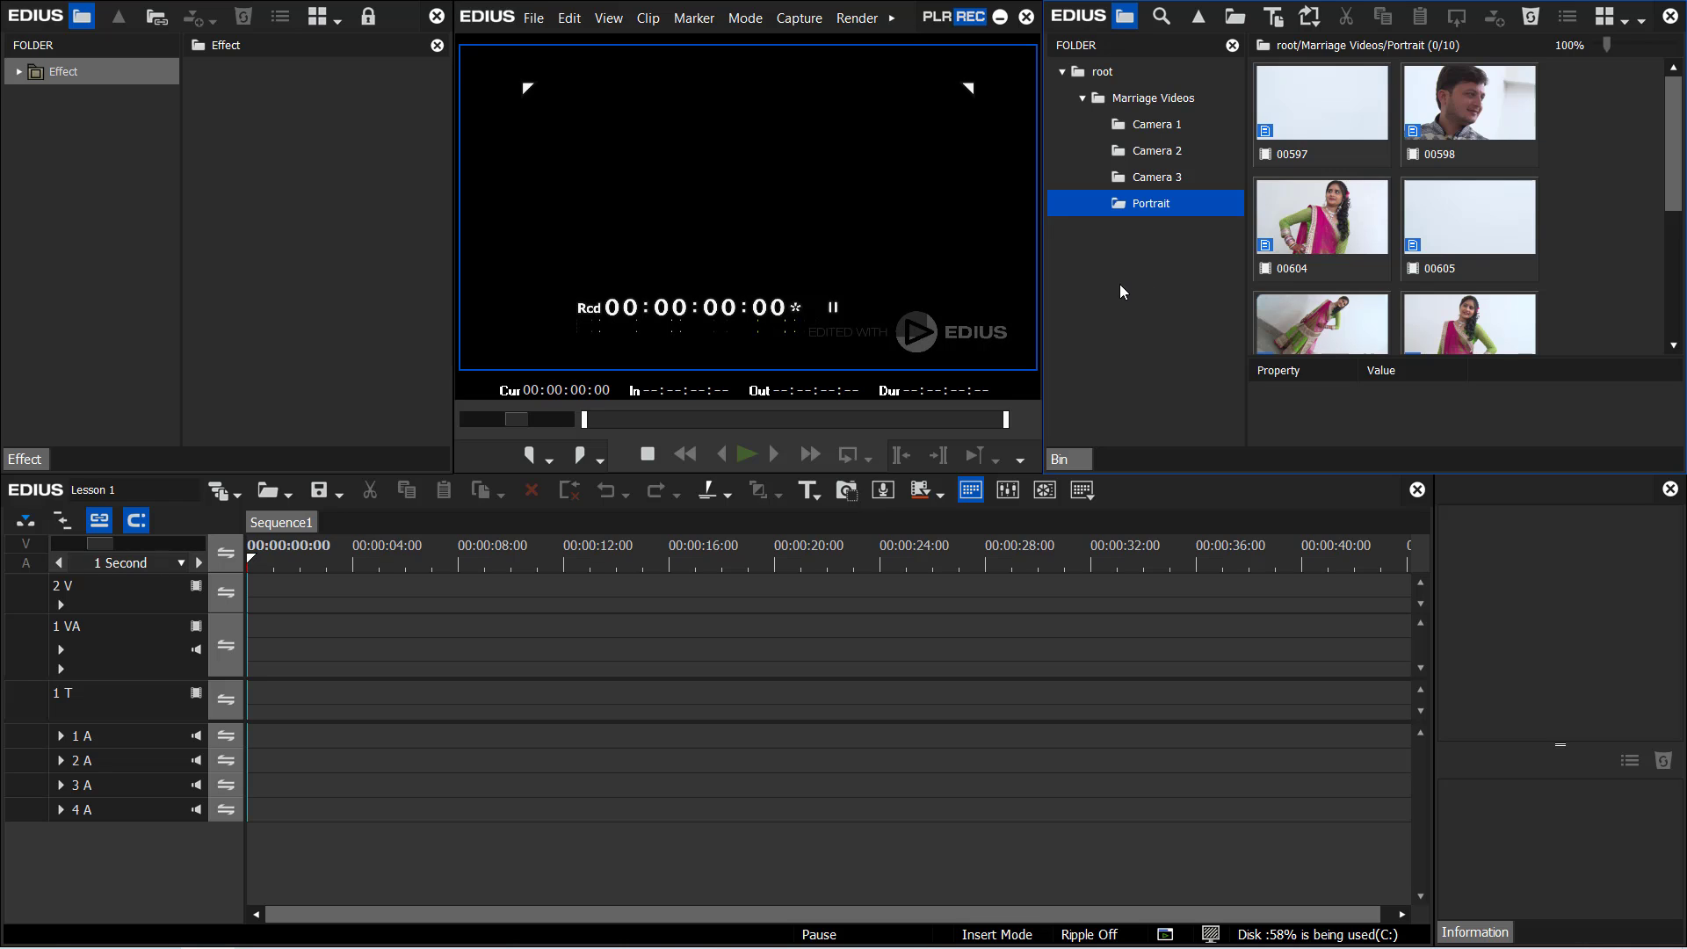
Review the Camera 1, Camera 2 and Camera 3 folders again, finishing with the Camera 1 clips displayed.
left_click(1162, 128)
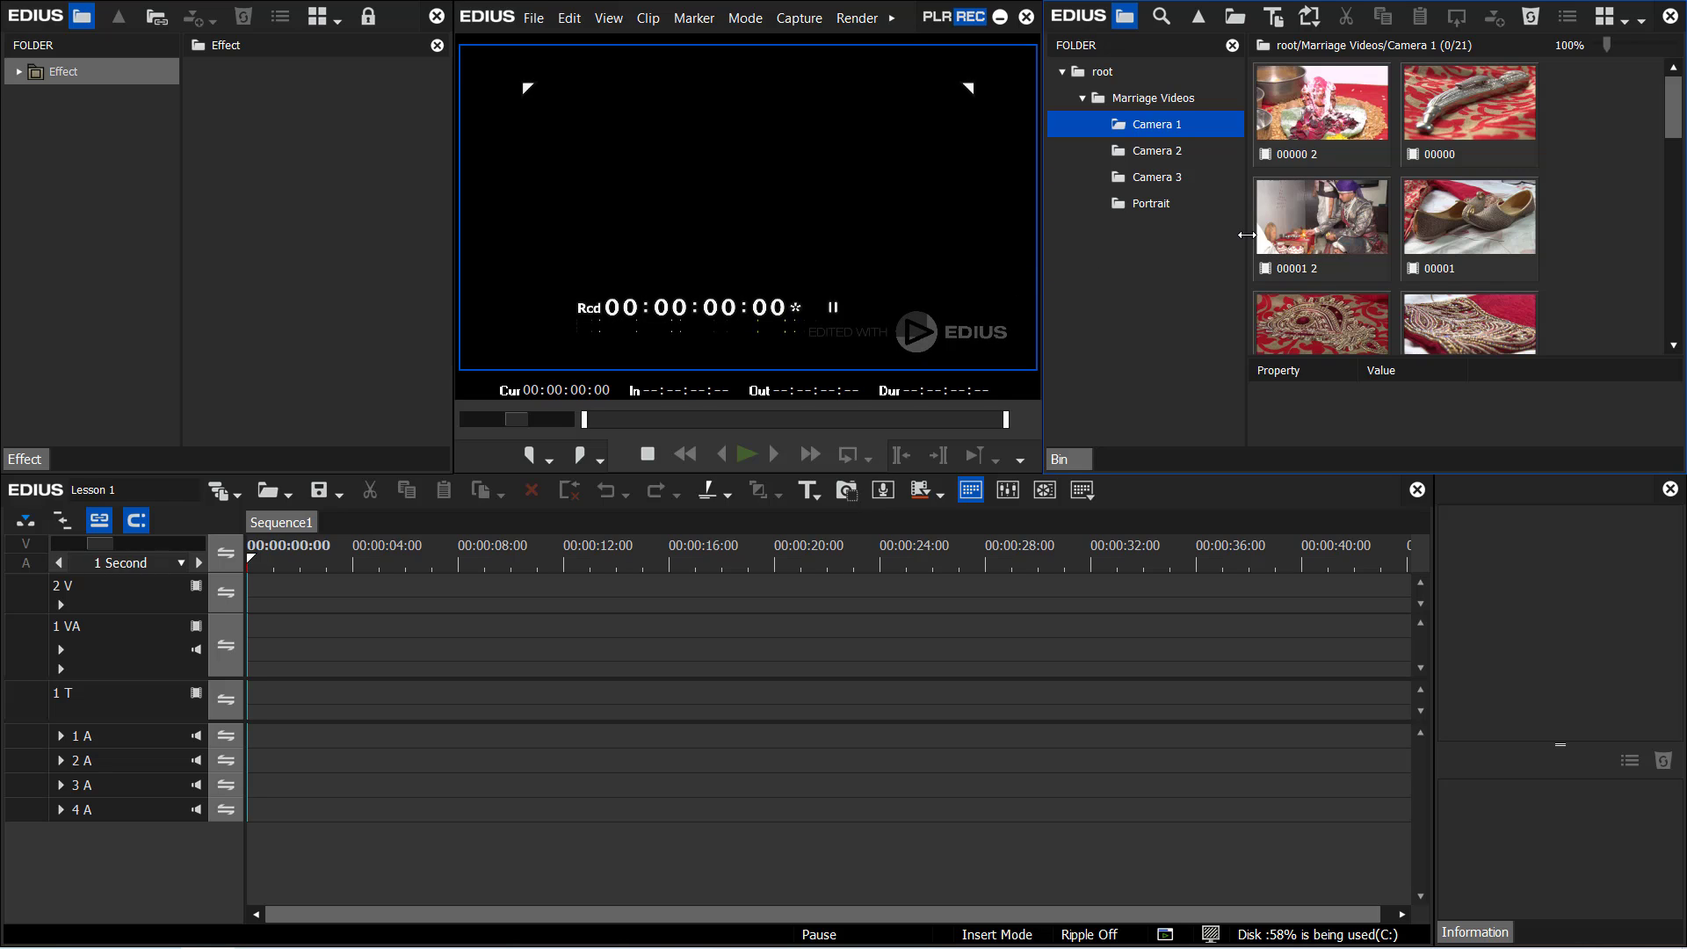
left_click(1144, 151)
left_click(1144, 179)
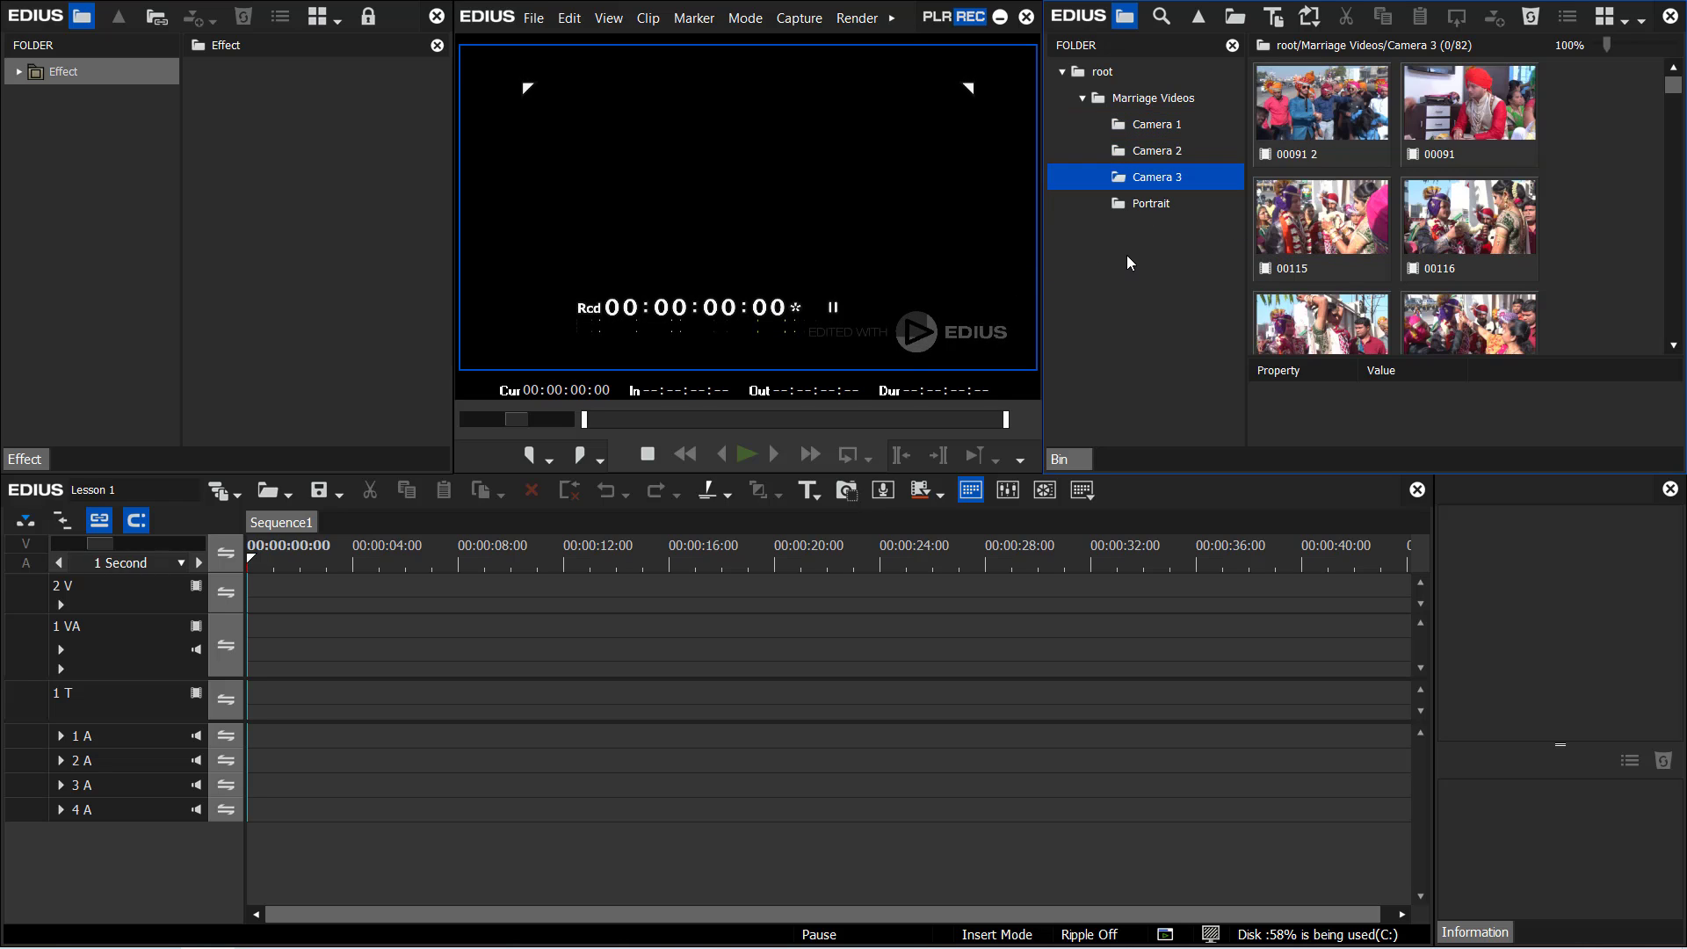
right_click(1100, 282)
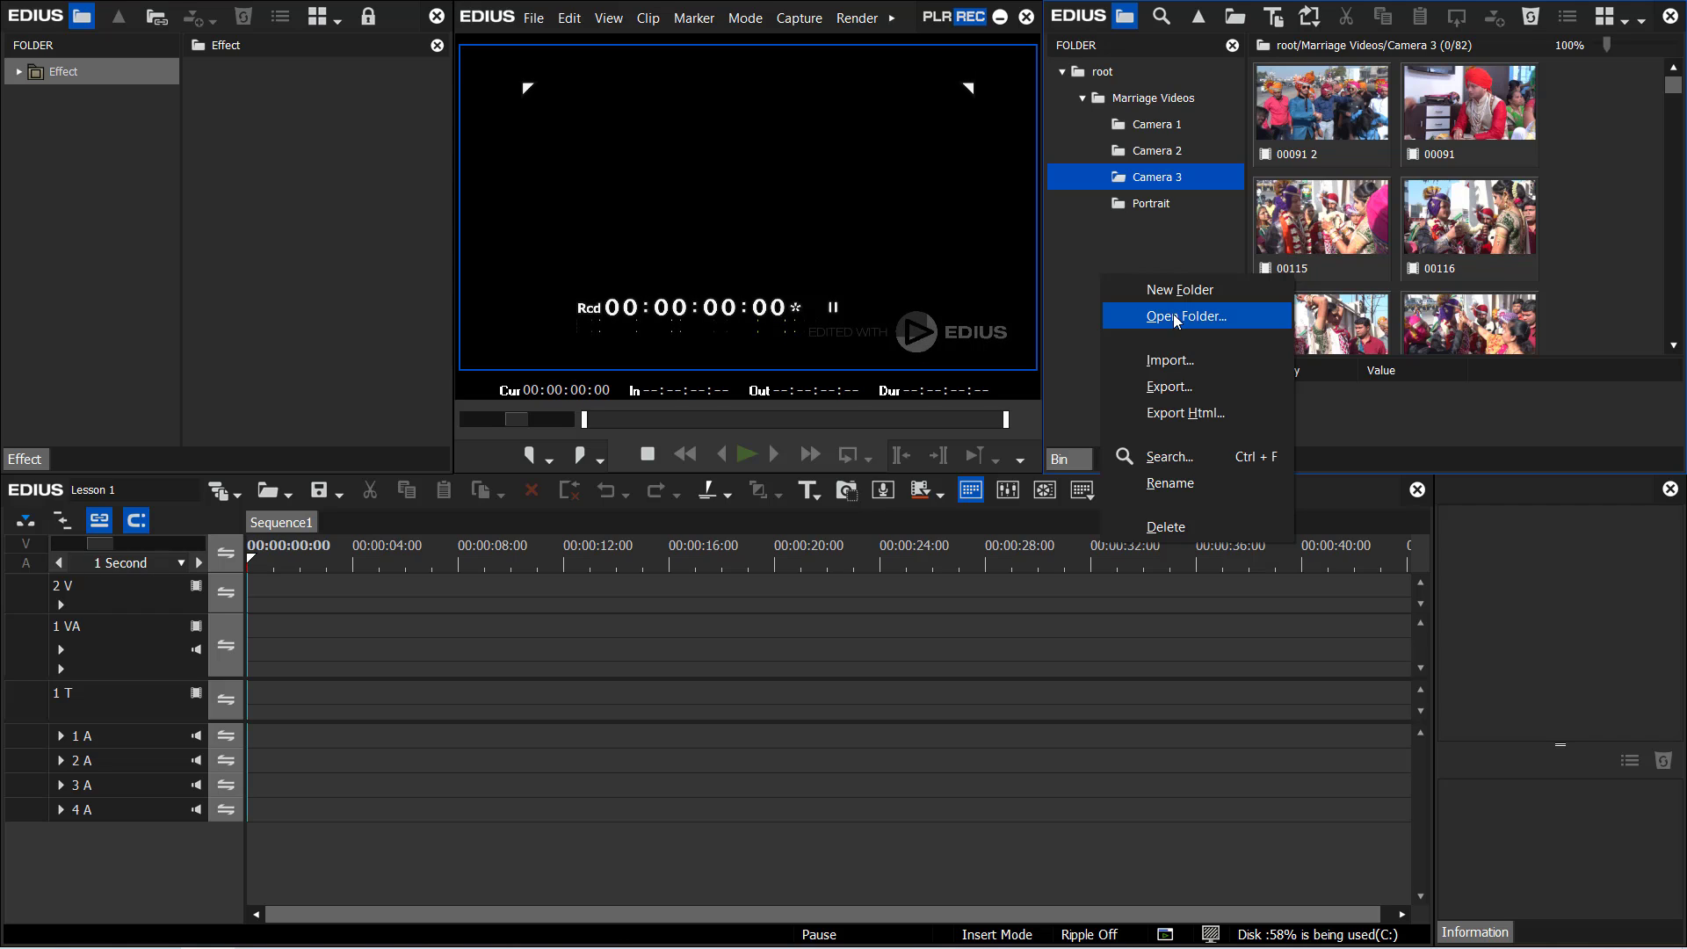
left_click(1067, 229)
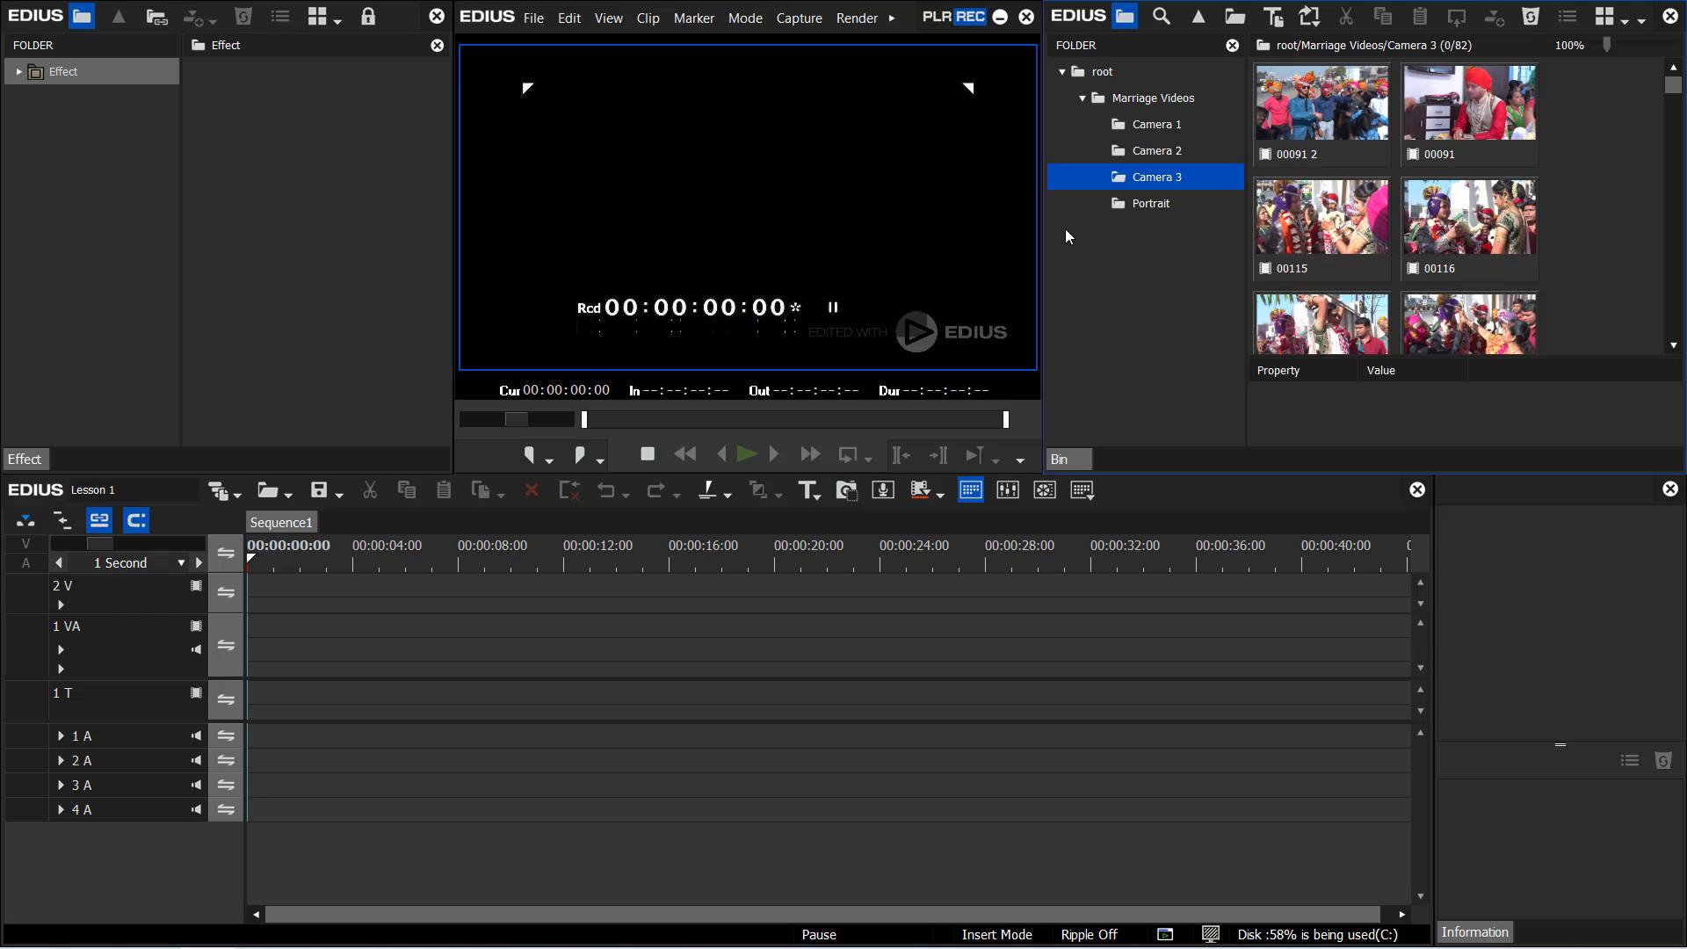
left_click(1160, 149)
left_click(1168, 130)
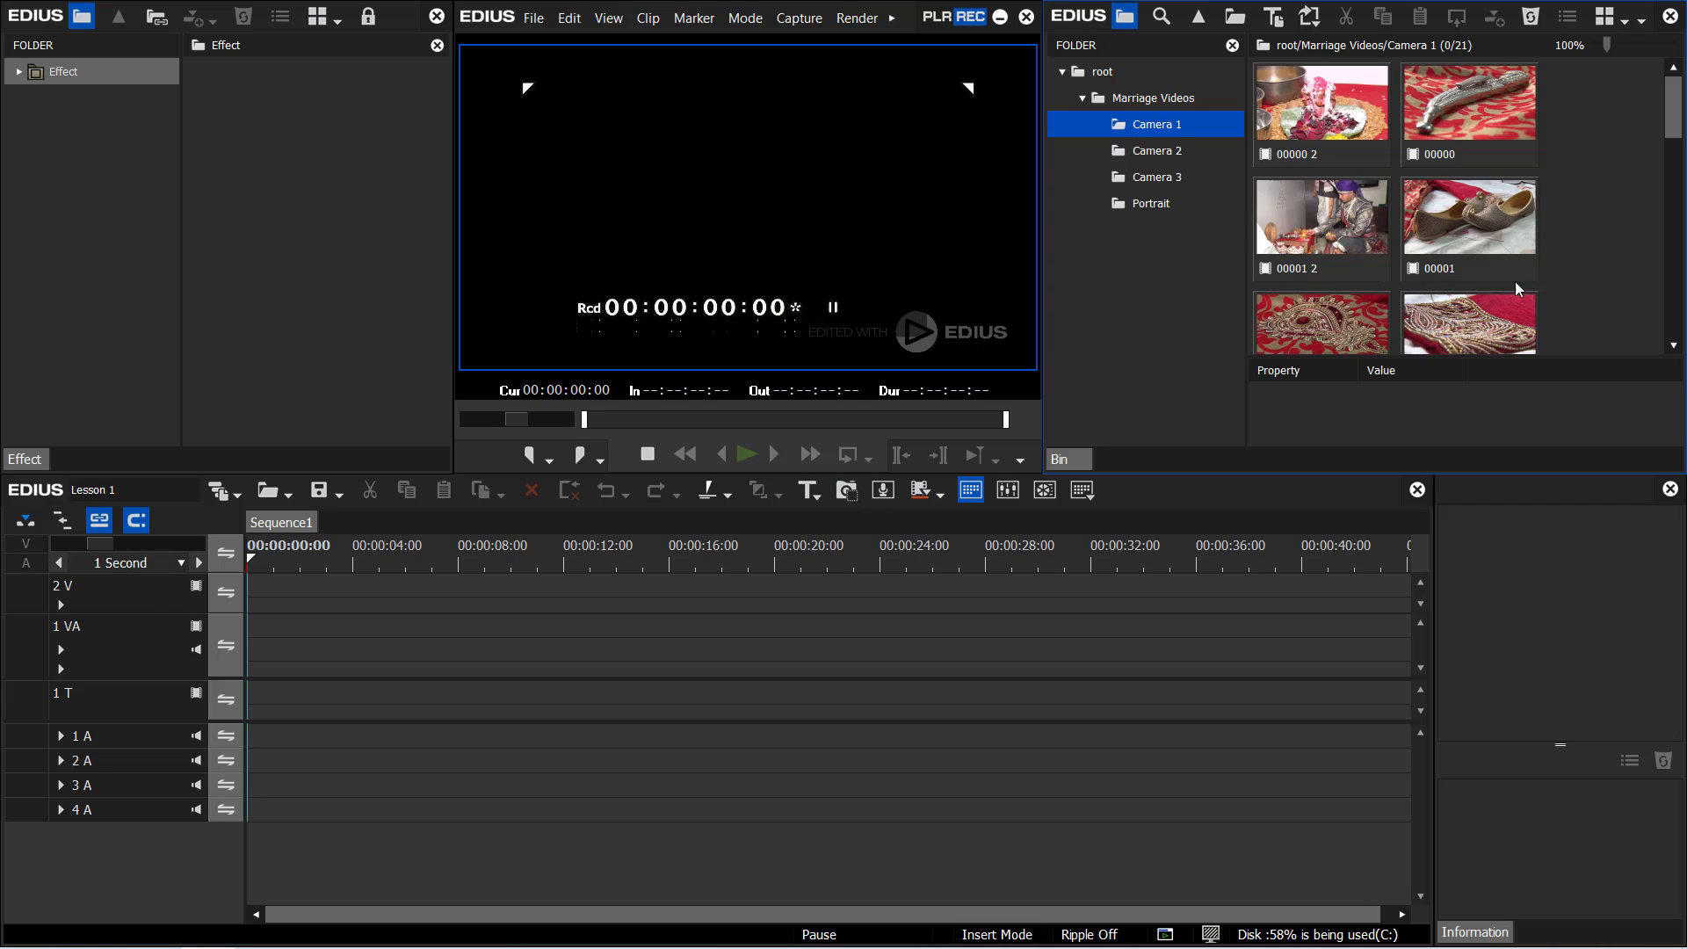
Preview the Camera 1 clips in Thumbnail view and return them to Clip view.
left_click(1624, 21)
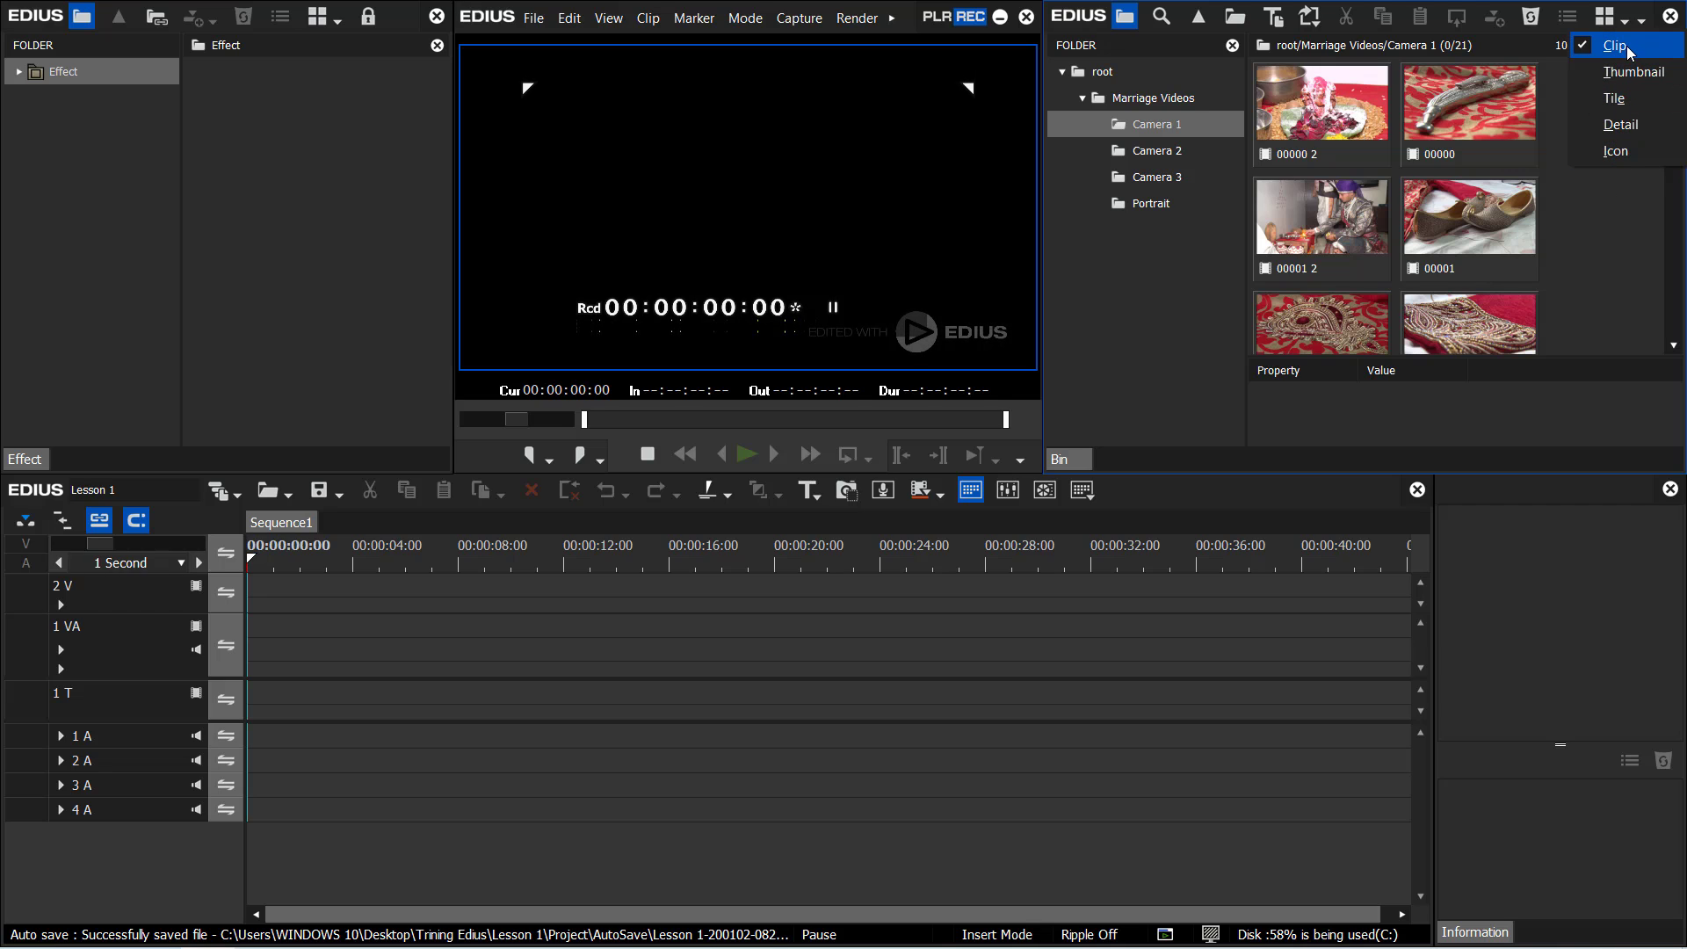
left_click(1622, 74)
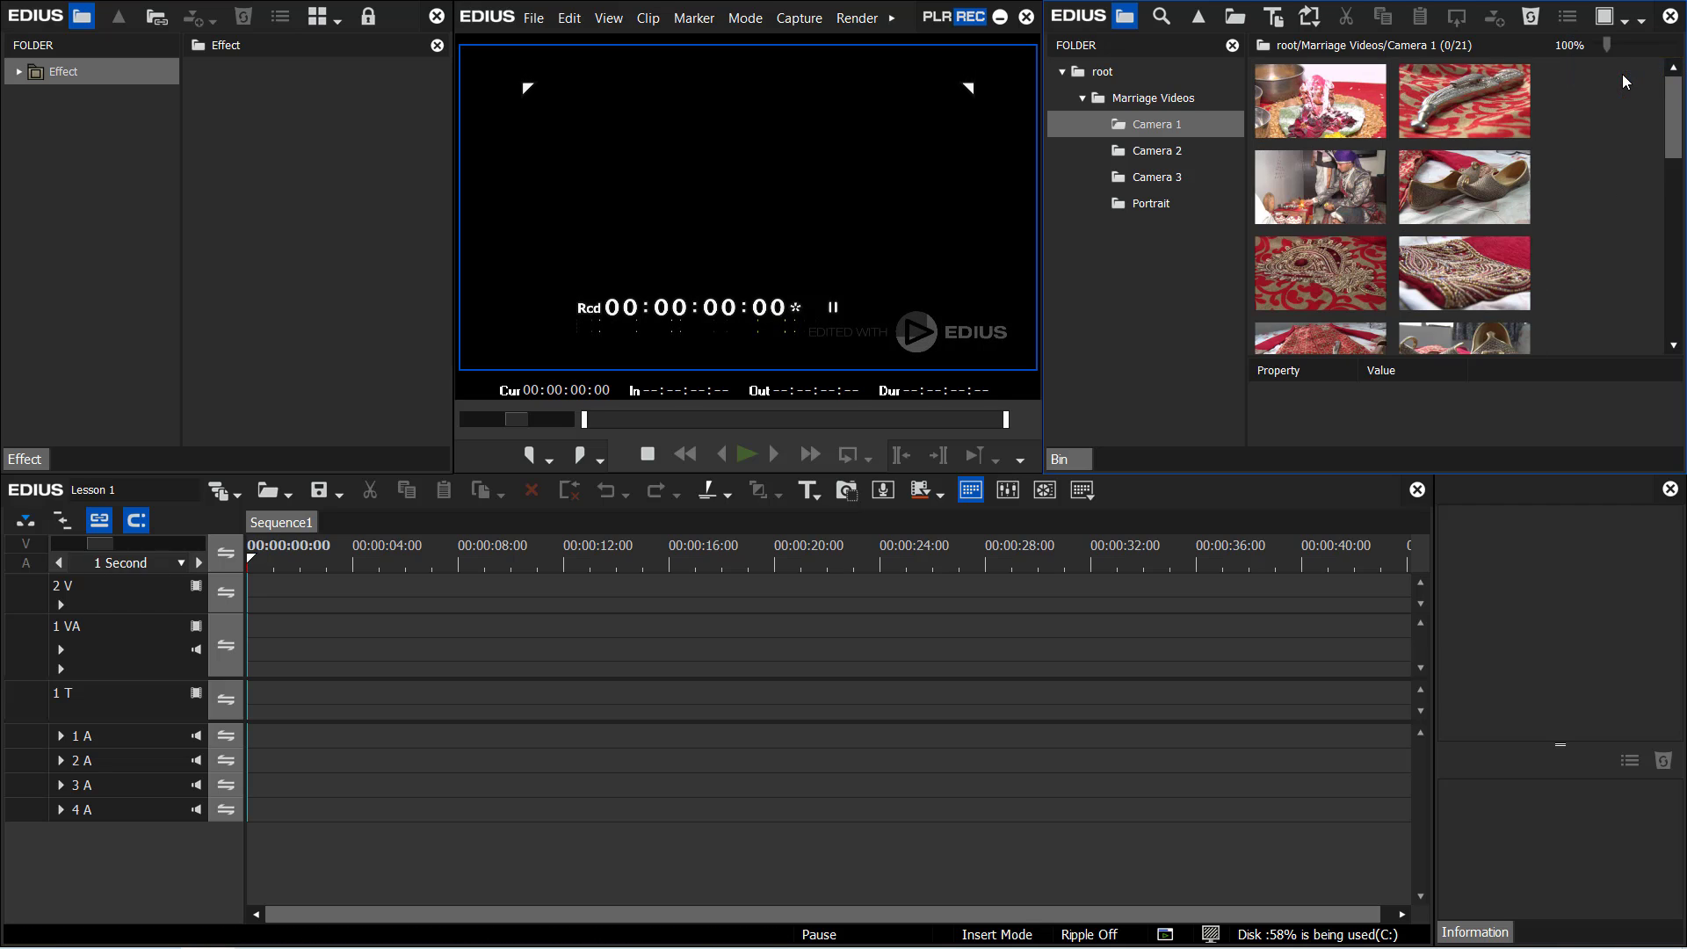
left_click(1626, 21)
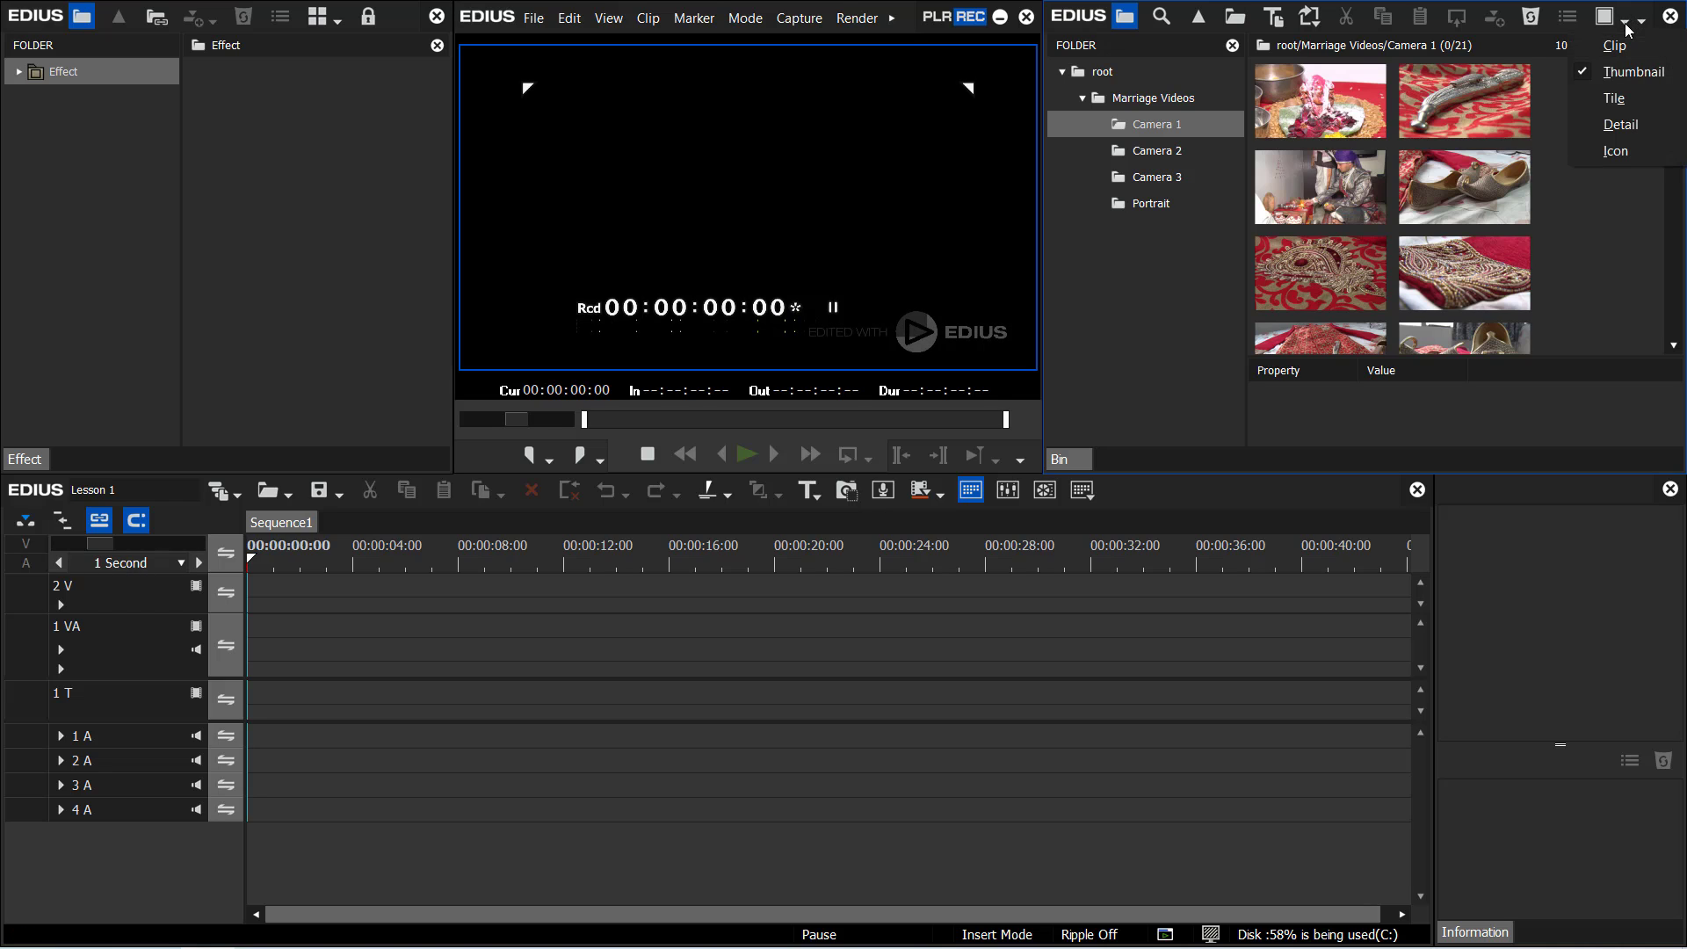
left_click(1620, 49)
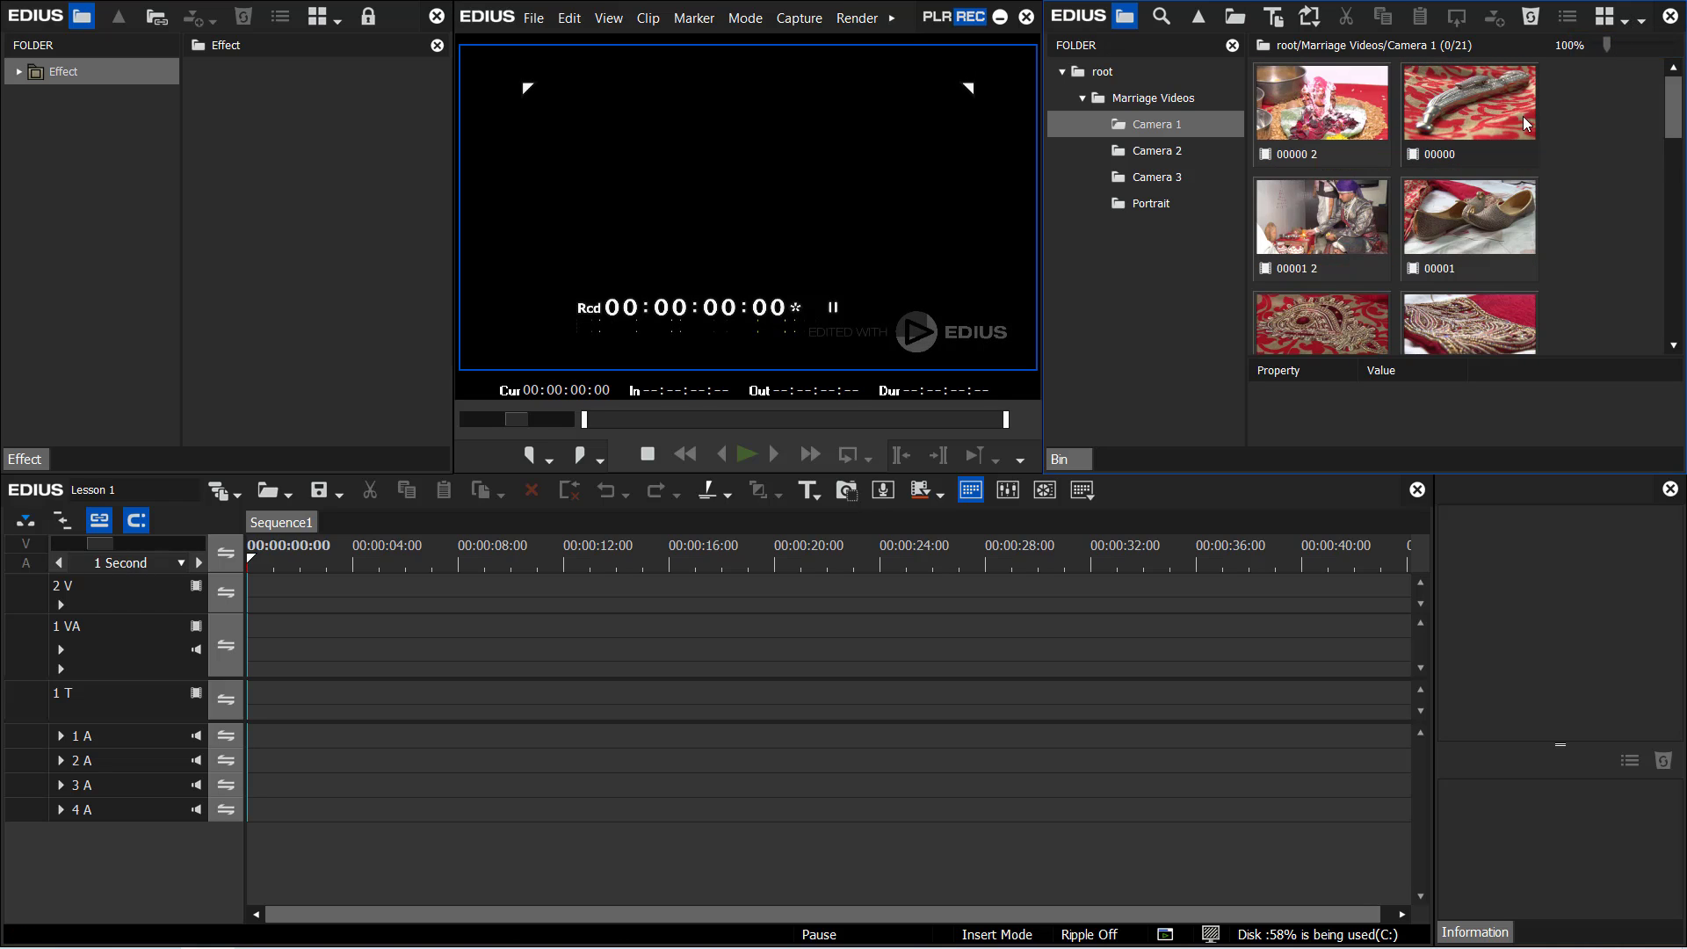
Compare the Camera 1 clips in Tile, Detail and Icon views, finishing back in Clip view.
left_click(1625, 21)
left_click(1622, 98)
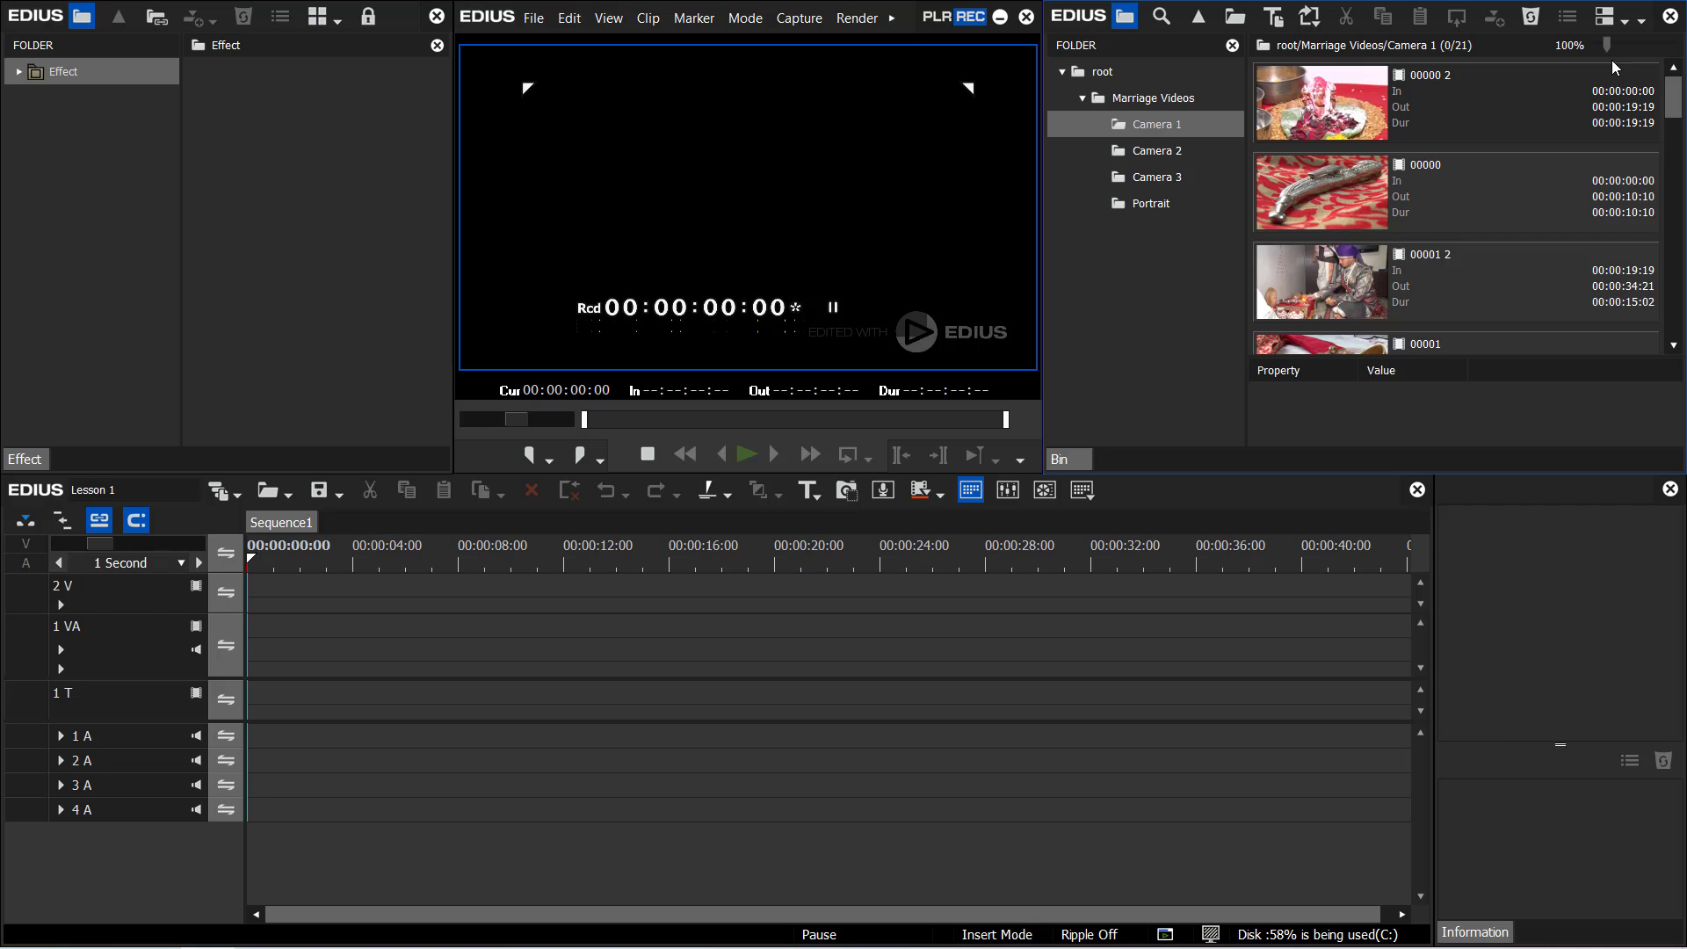
left_click(1624, 21)
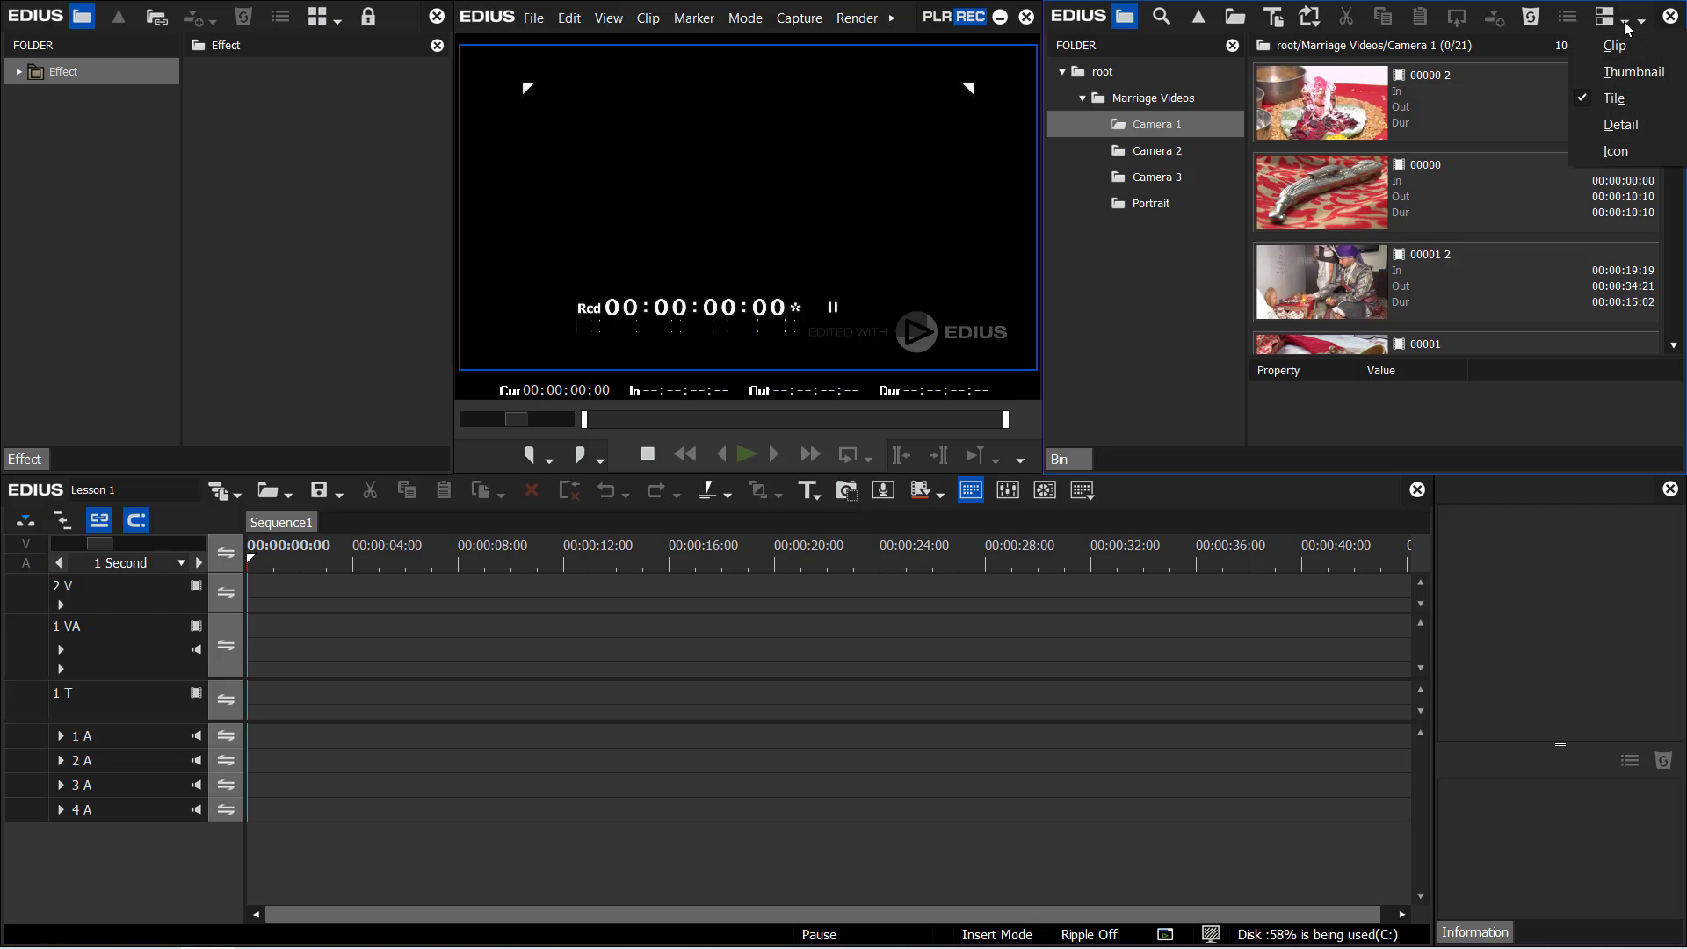
left_click(1627, 134)
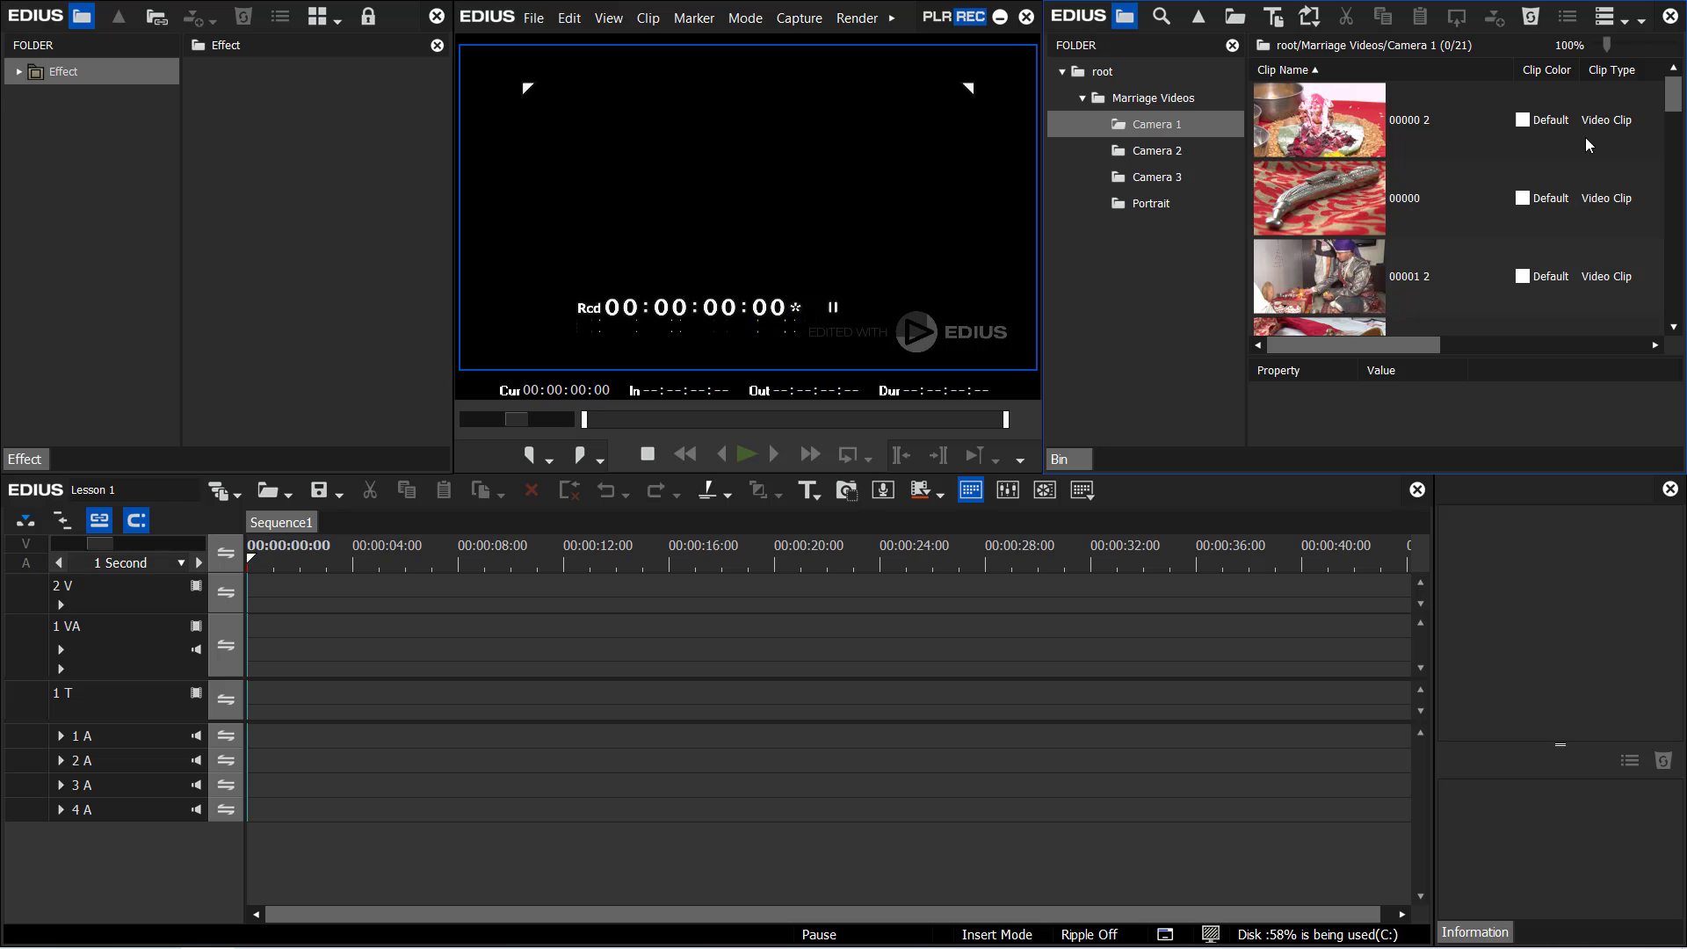
left_click(1627, 19)
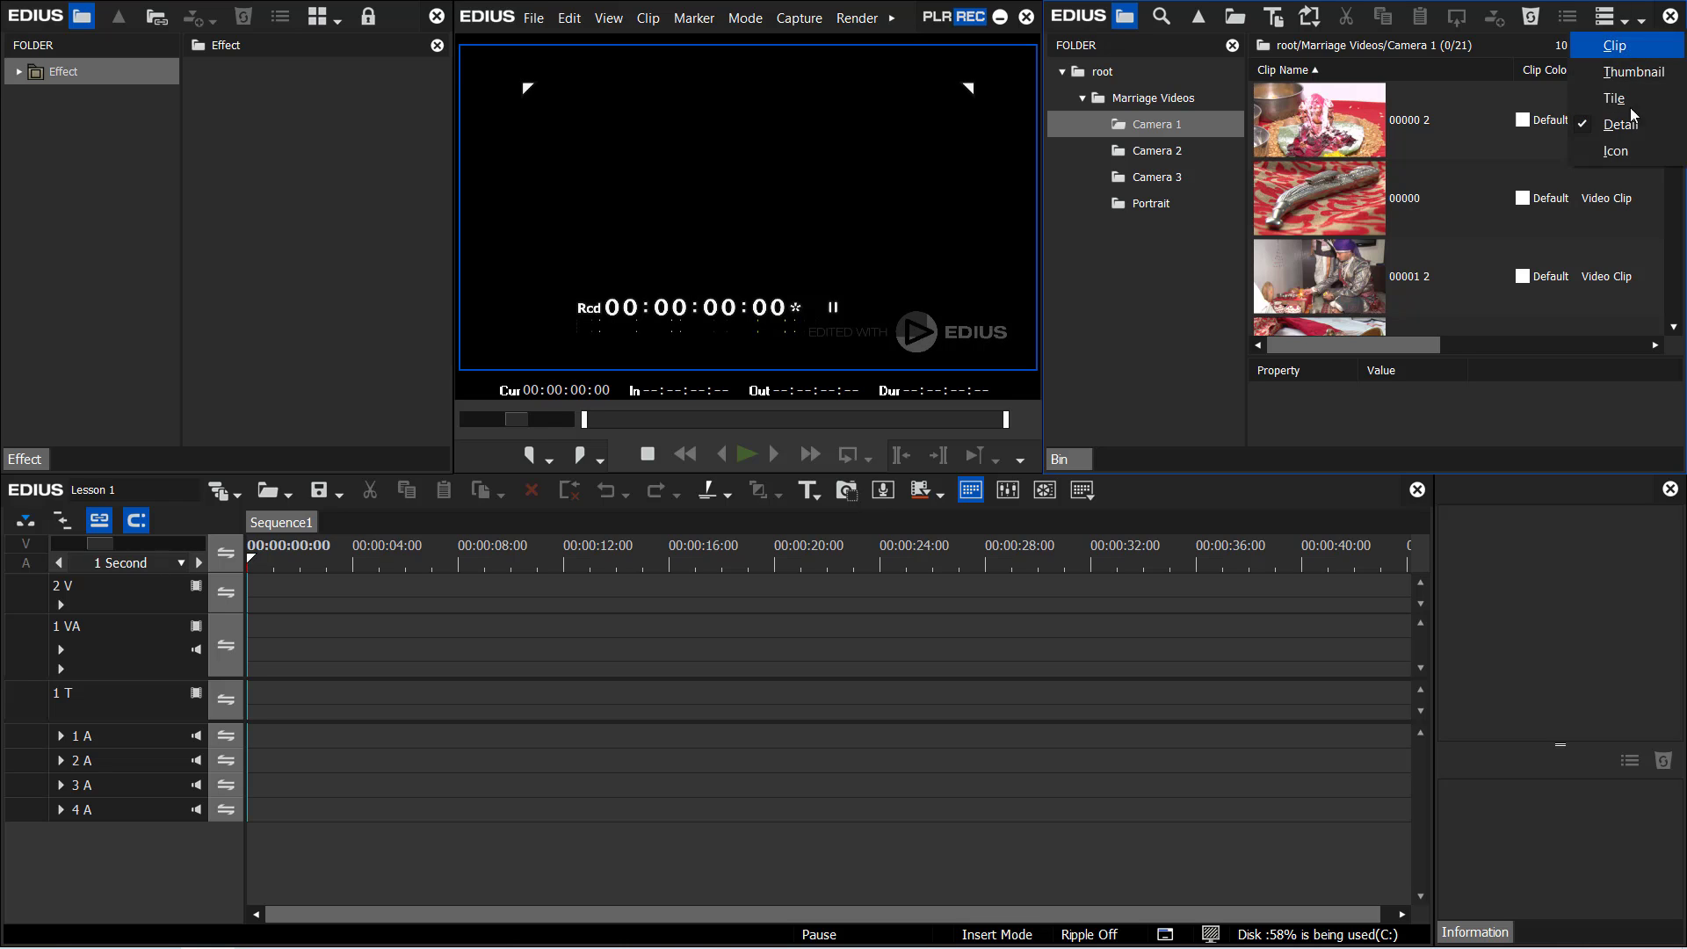
left_click(1626, 156)
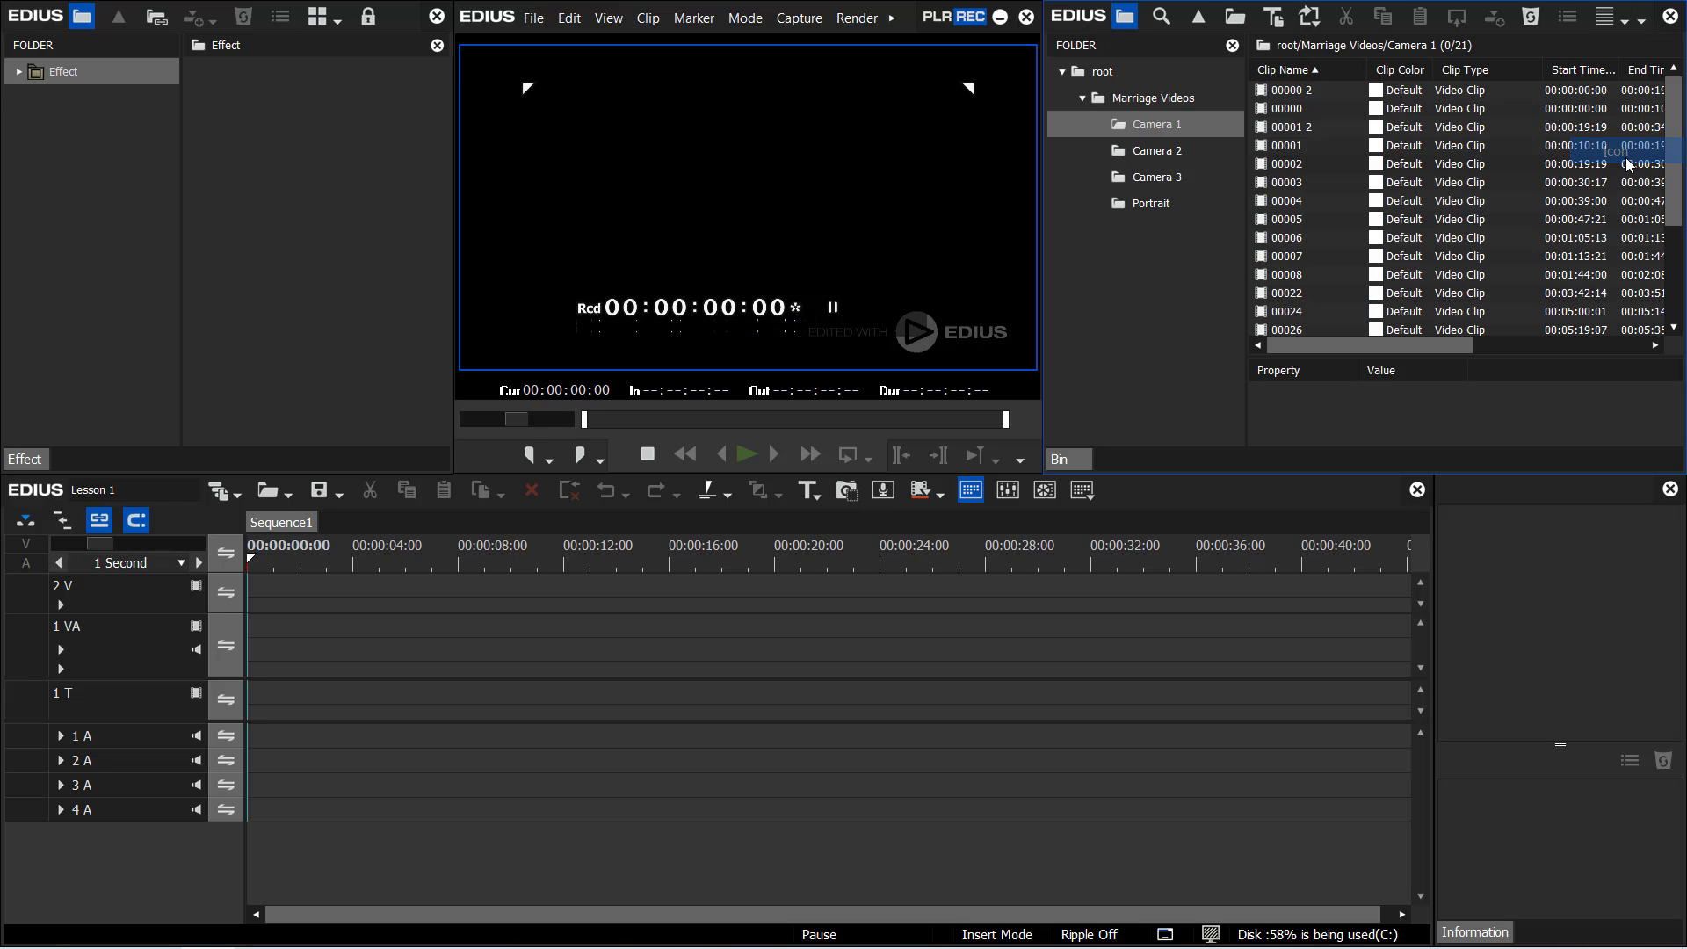
left_click(1624, 21)
left_click(1616, 70)
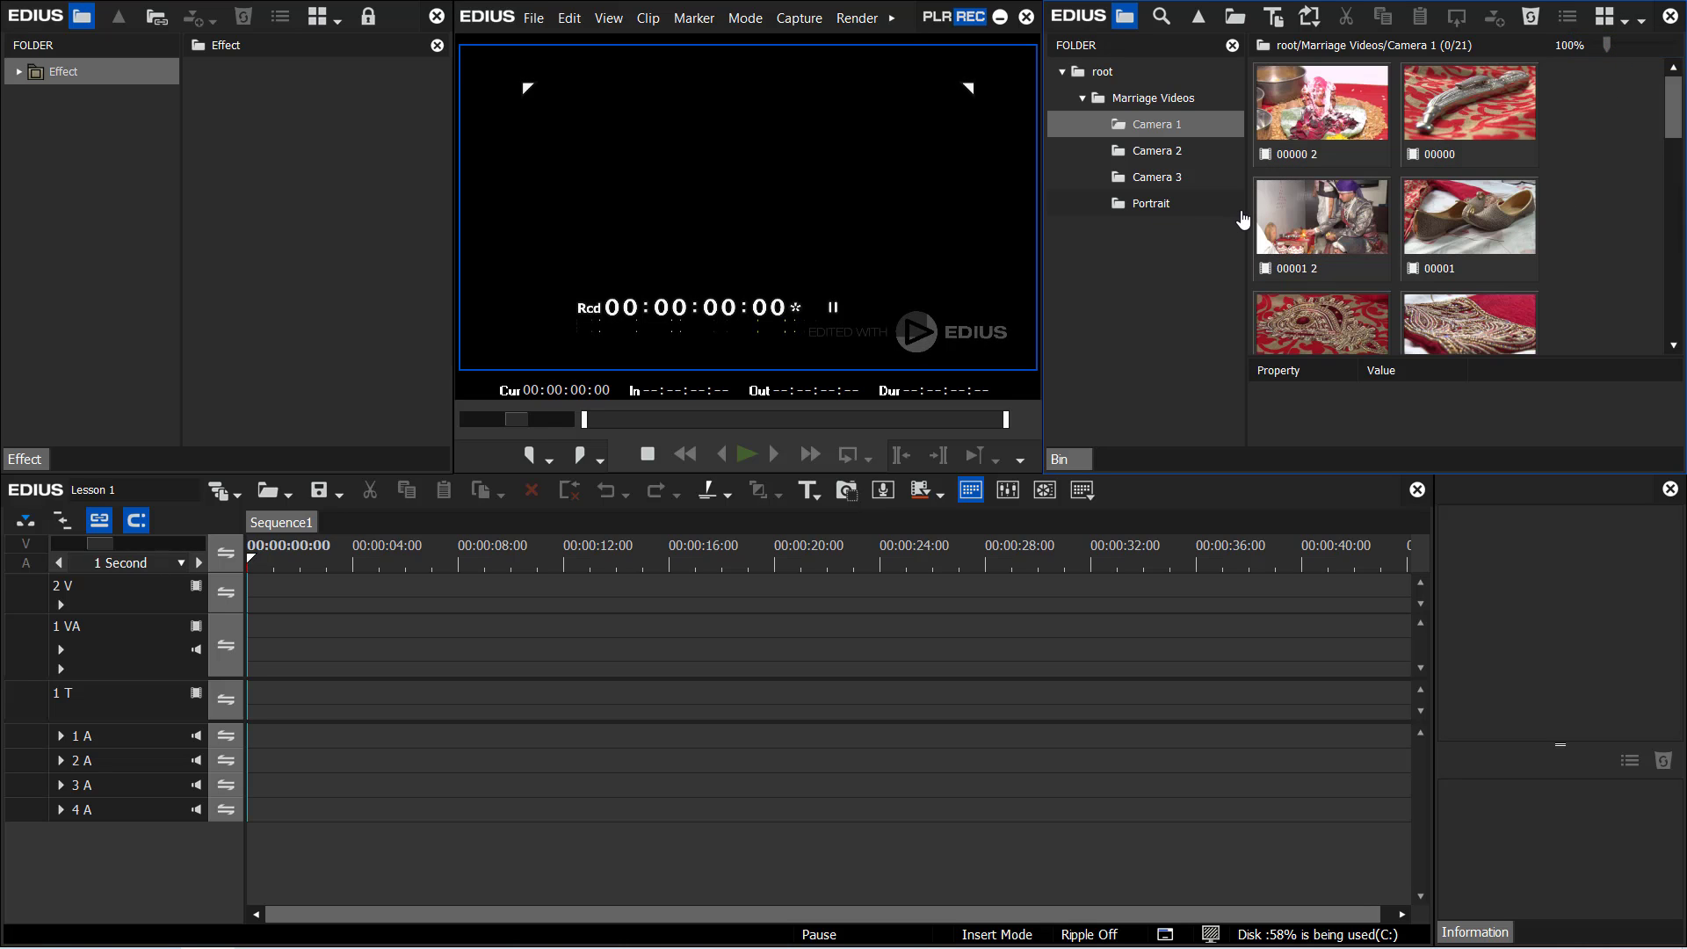
Narrow the Bin's folder list to fit three columns of clips and select clip 00000 2 in Camera 1.
left_click_drag(1248, 211, 1215, 210)
left_click_drag(1208, 208, 1215, 209)
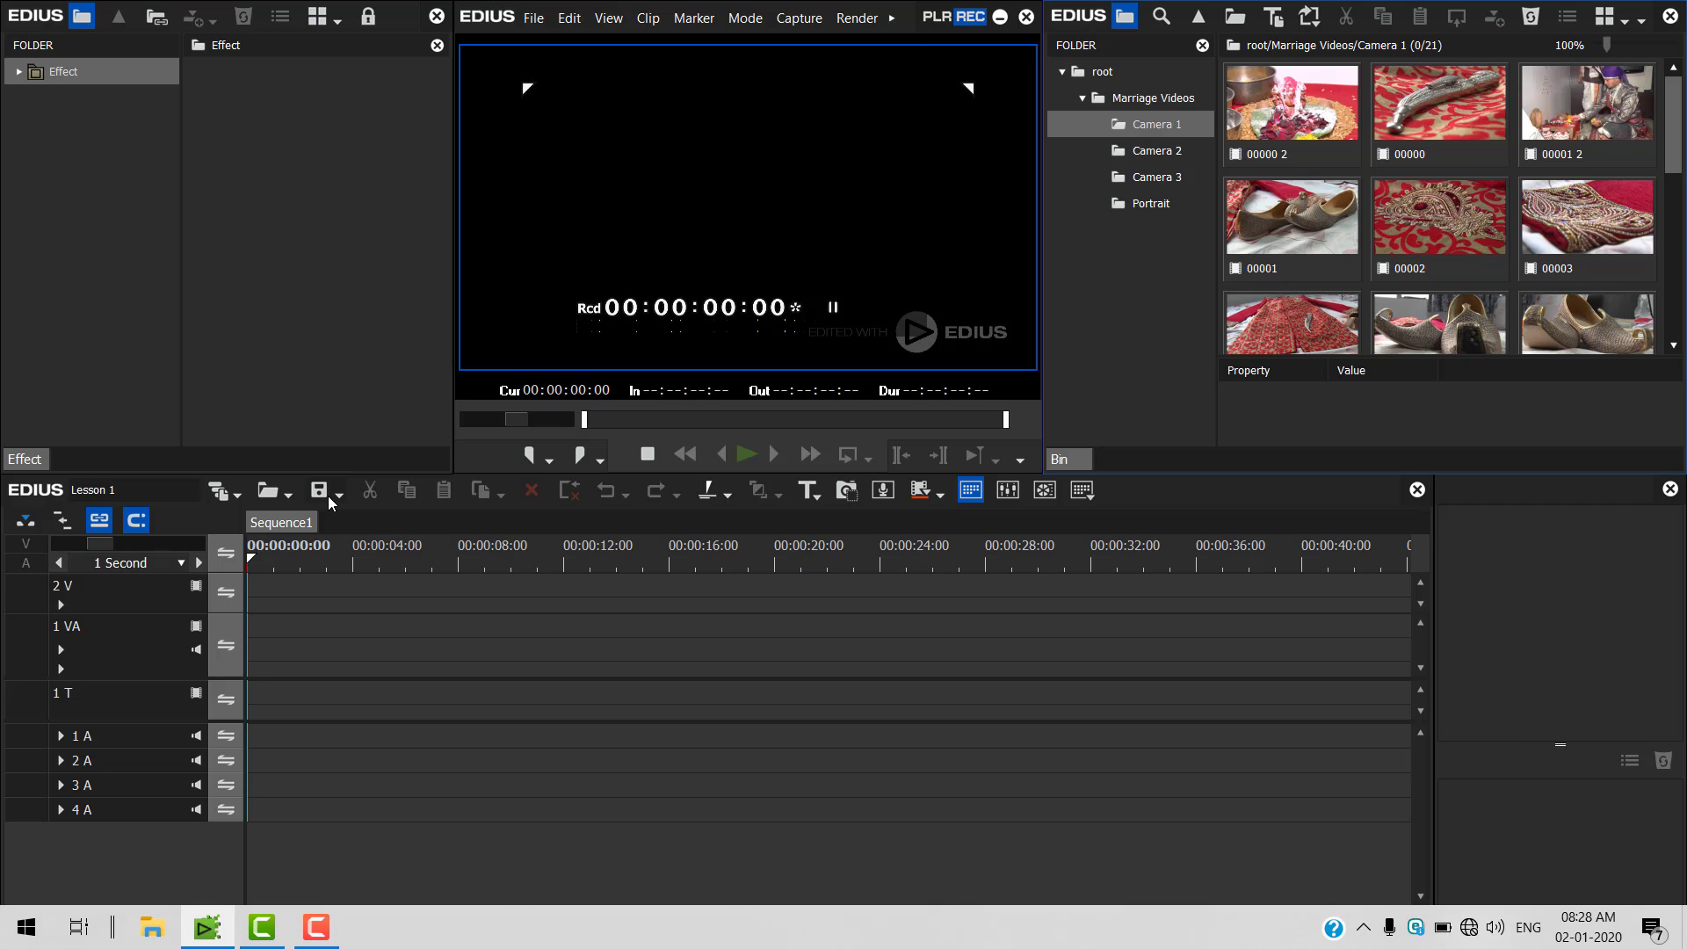
mouse_move(256, 555)
left_mouse_down()
mouse_move(490, 557)
mouse_move(236, 552)
left_mouse_up()
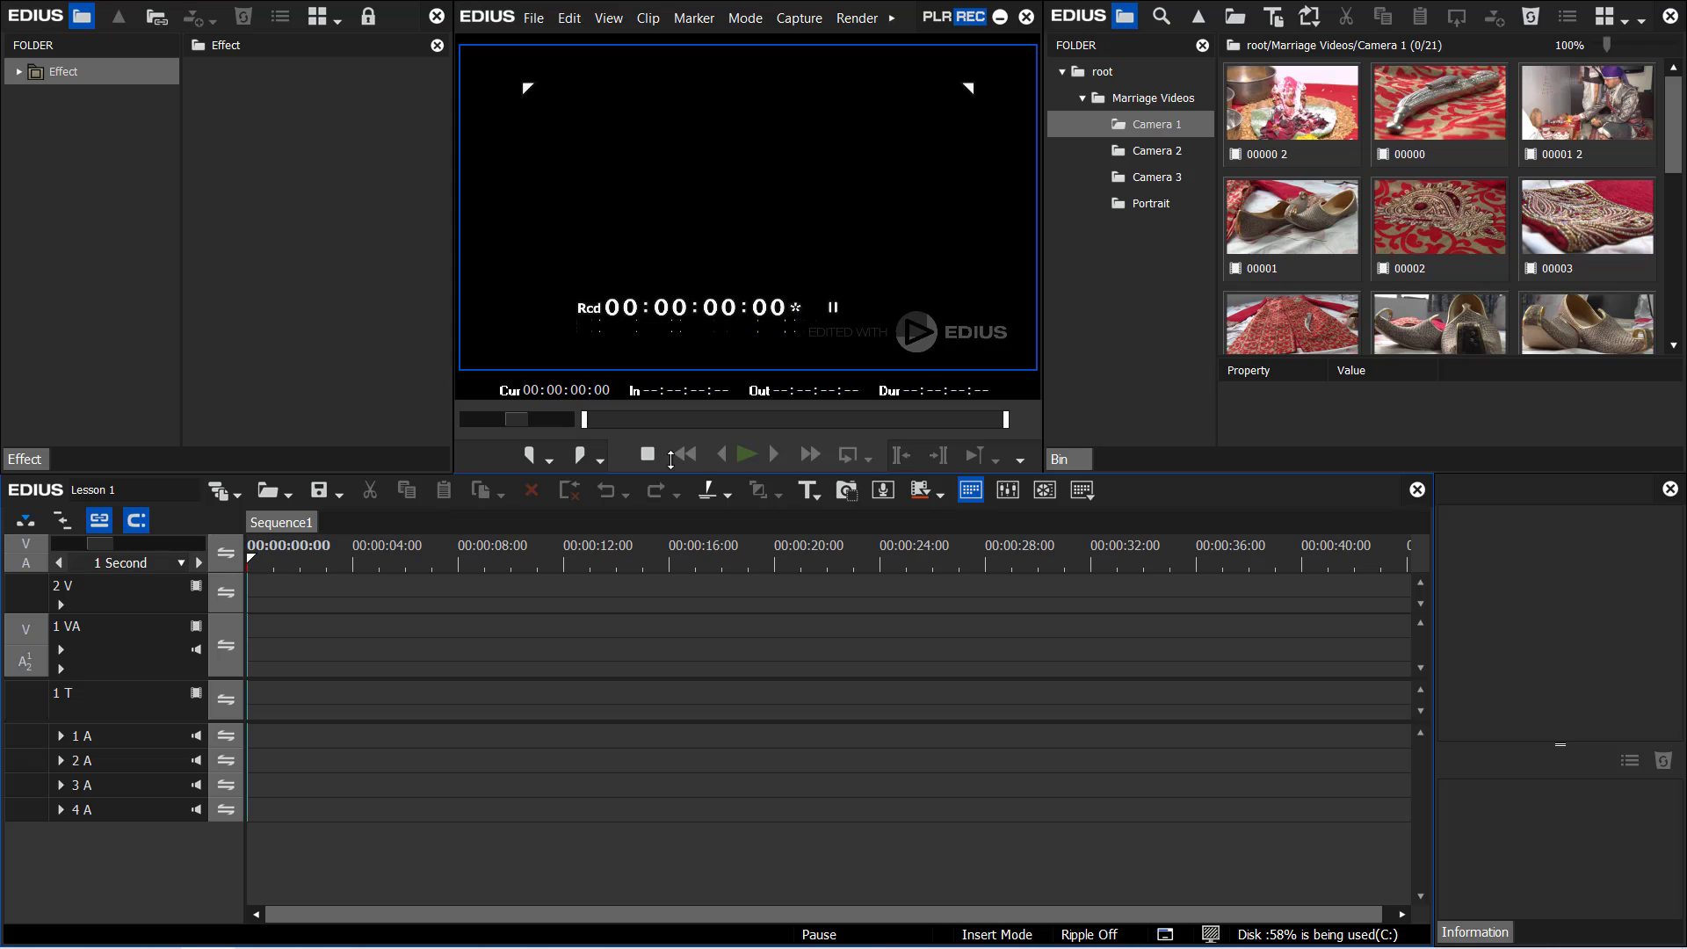
left_click(1331, 133)
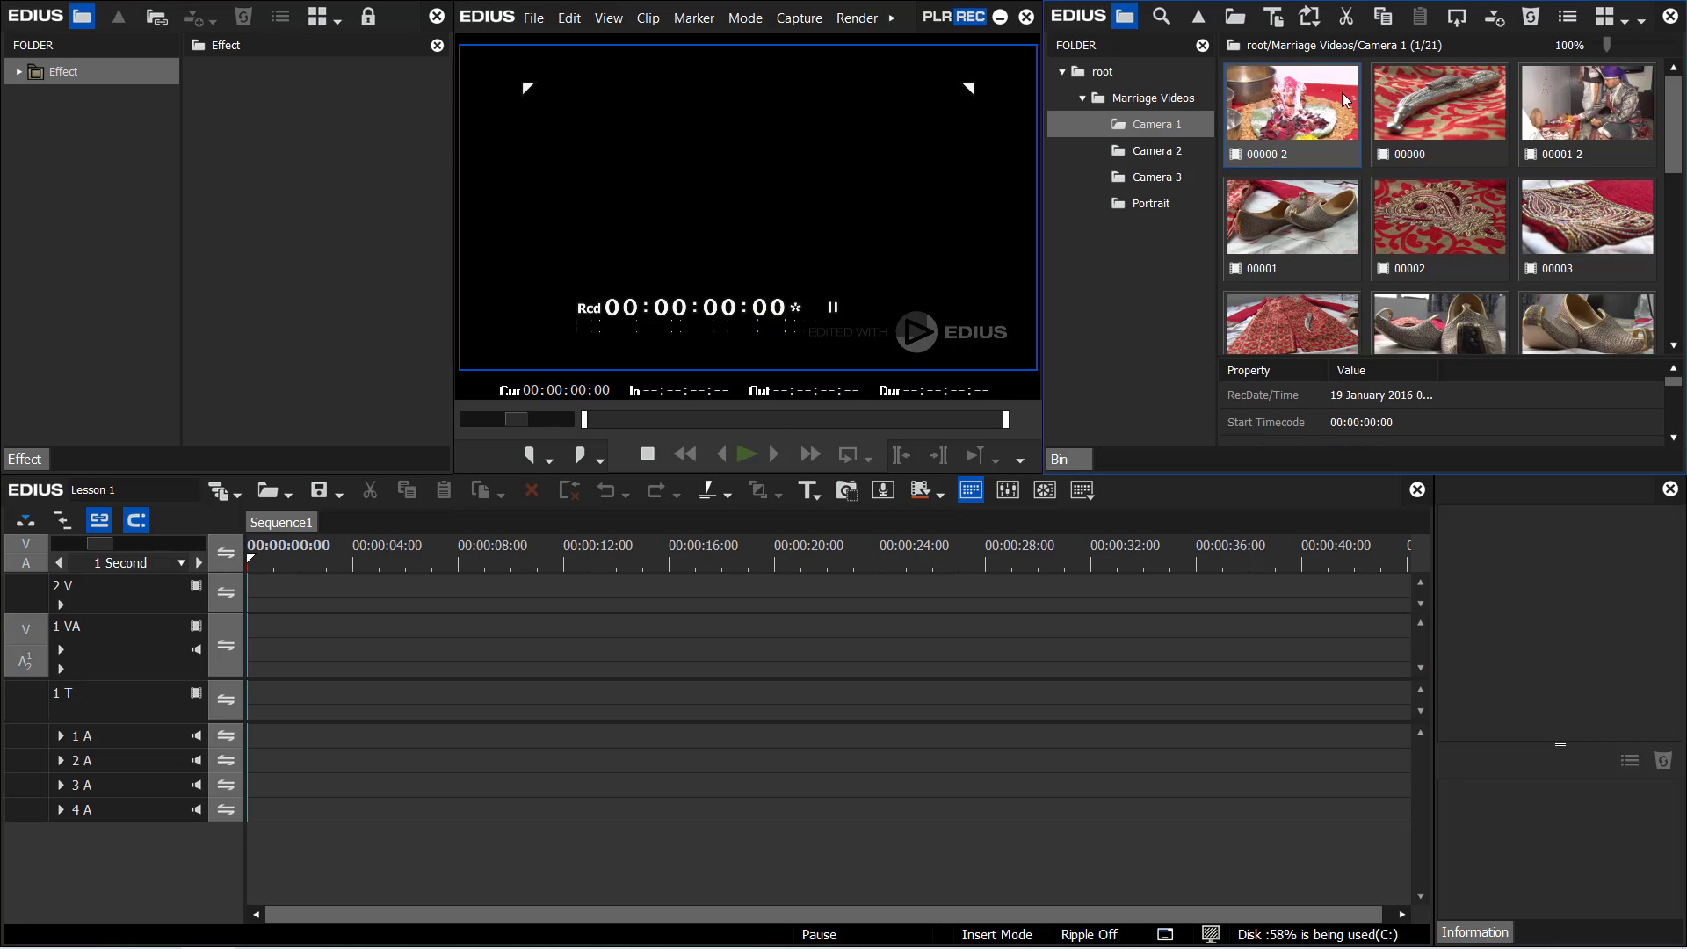